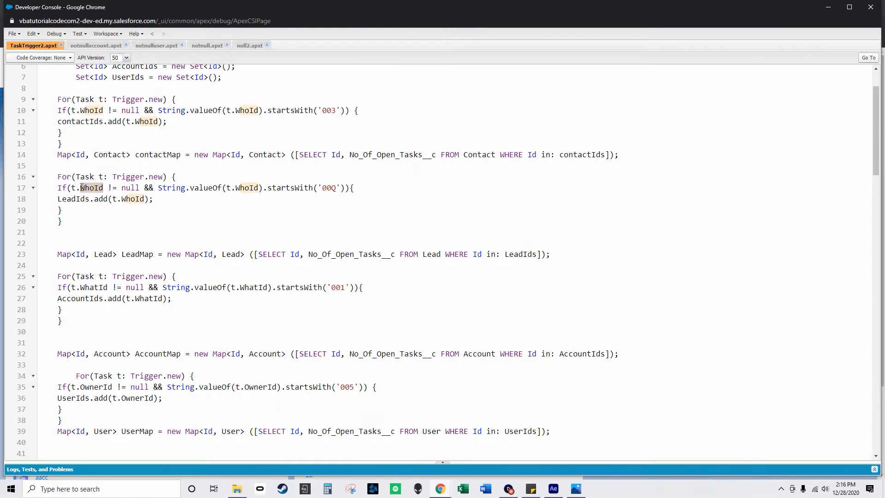
# Switch to the Salesforce home window and open the Object Manager from Service Setup.
pyautogui.moveTo(441, 493)
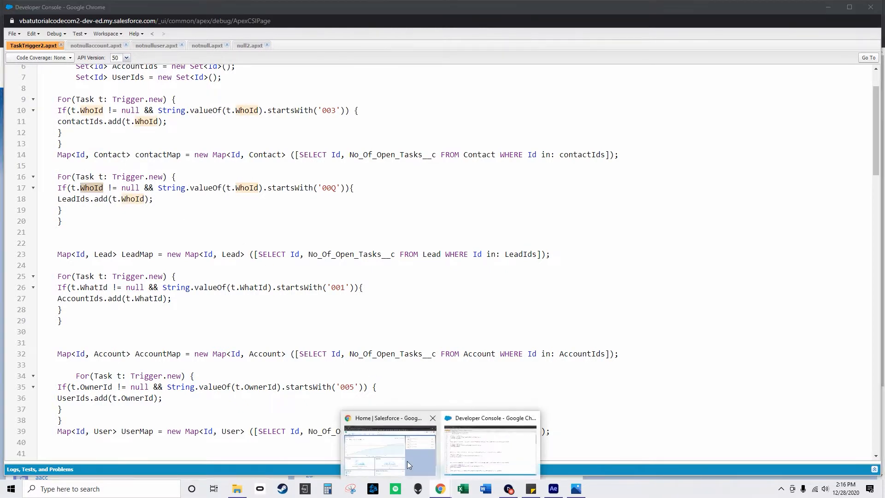
pyautogui.click(395, 443)
pyautogui.click(826, 62)
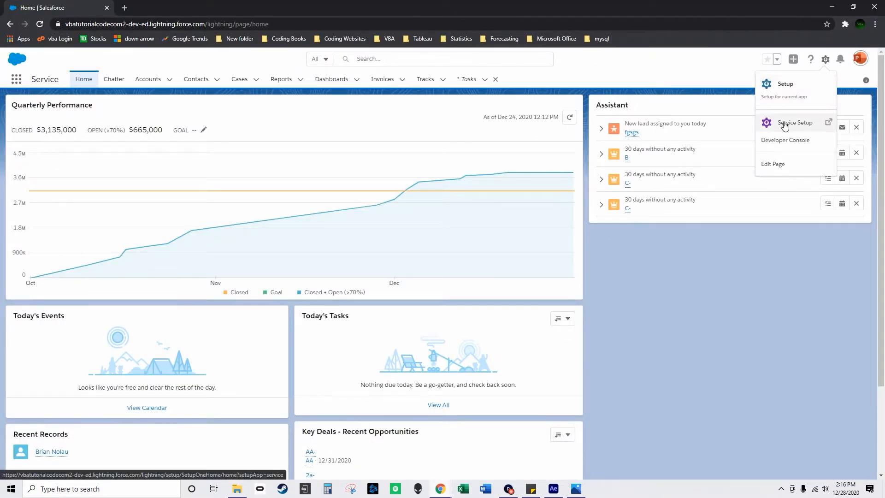
pyautogui.click(744, 123)
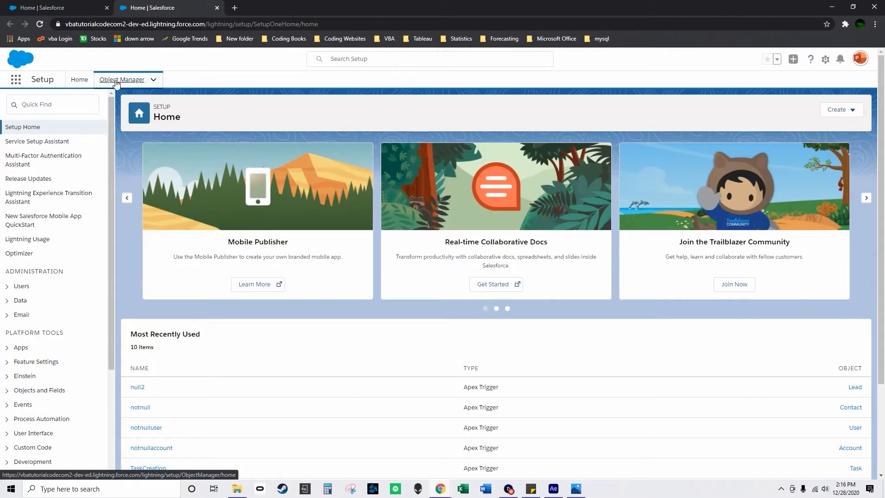
pyautogui.click(122, 80)
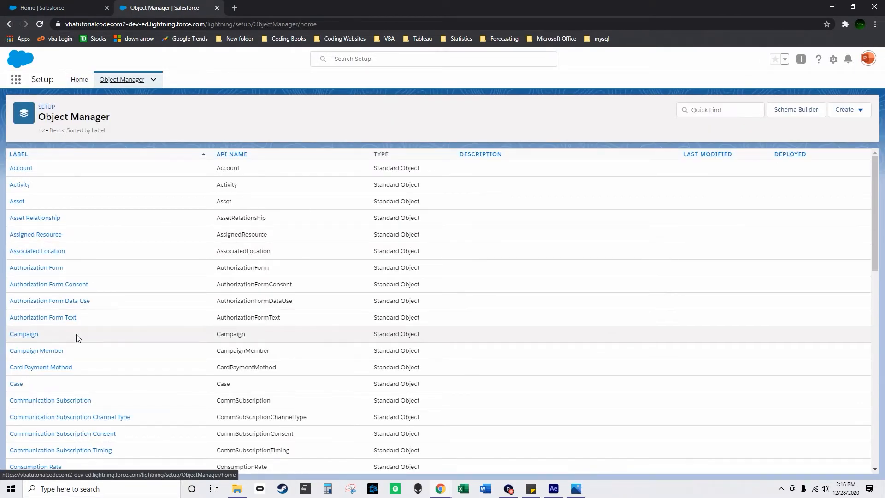
# Open the Task object and show its Fields & Relationships.
pyautogui.scroll(-10, 72, 339)
pyautogui.scroll(-12, 72, 354)
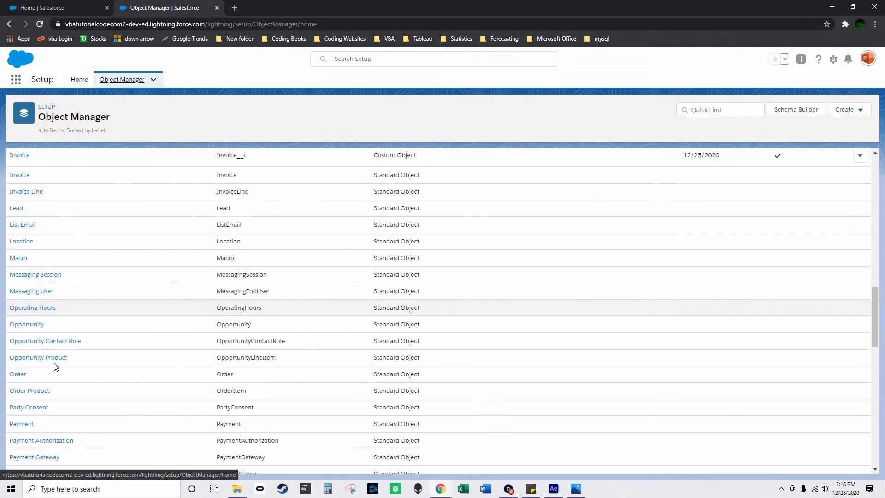
pyautogui.scroll(-8, 40, 374)
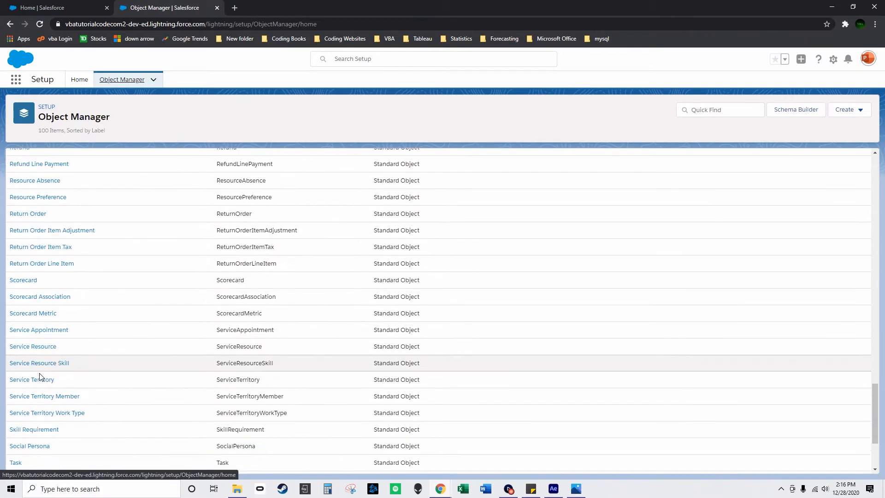
pyautogui.click(17, 344)
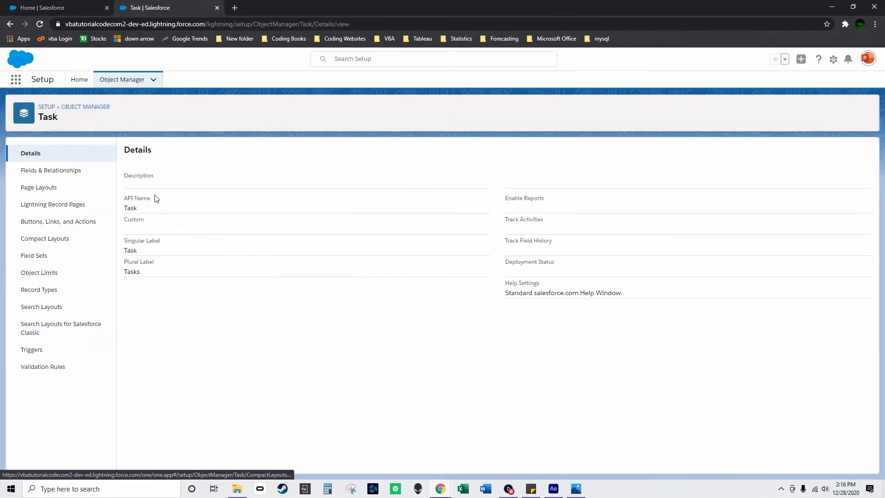
pyautogui.click(55, 171)
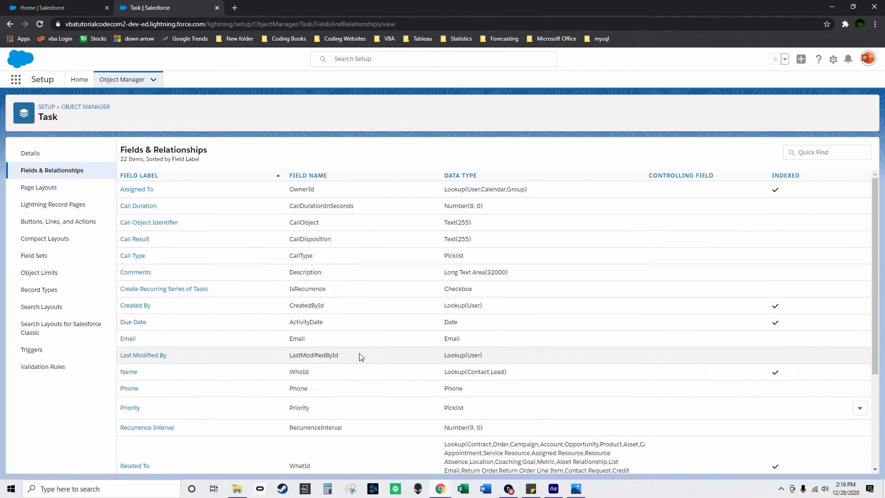
# Find the Task's Name field (WhoId) and highlight its lookup data type.
pyautogui.scroll(-3, 311, 323)
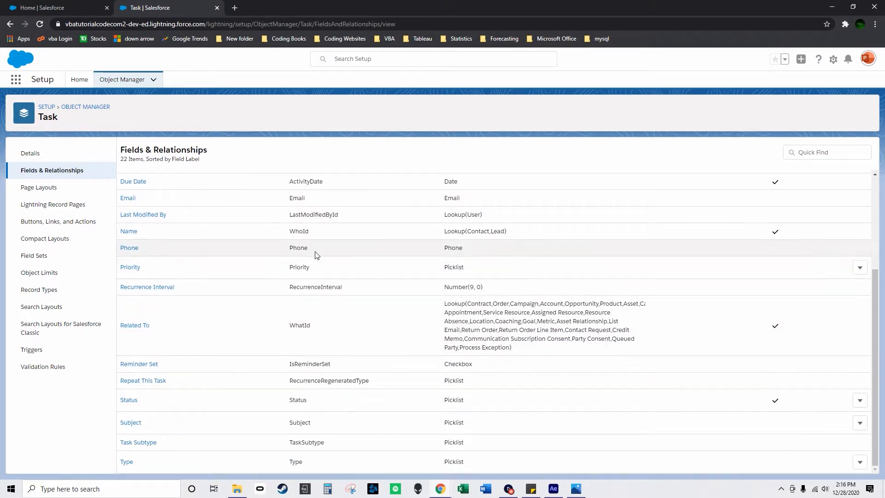
pyautogui.moveTo(209, 233); pyautogui.dragTo(518, 235)
pyautogui.tripleClick(517, 235)
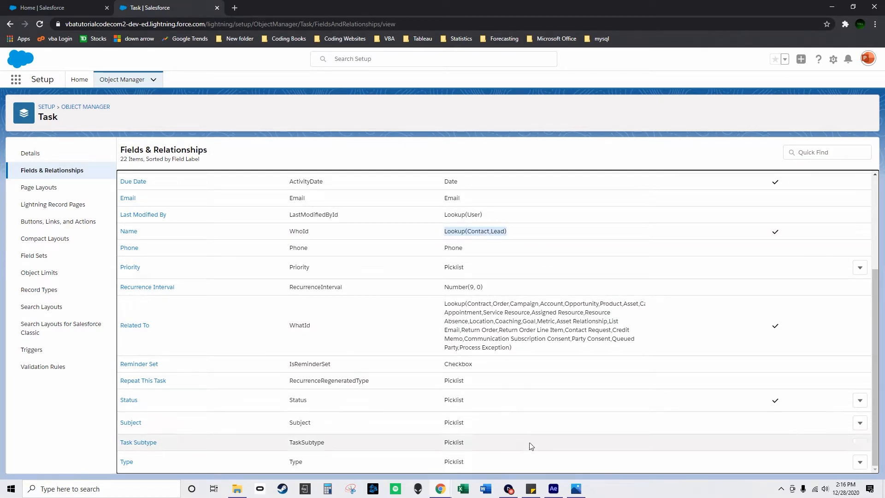
# Return to the Developer Console and examine the lead loop and map in TaskTrigger2.apxt, comparing the '00Q' and '003' prefixes.
pyautogui.click(442, 488)
pyautogui.click(485, 452)
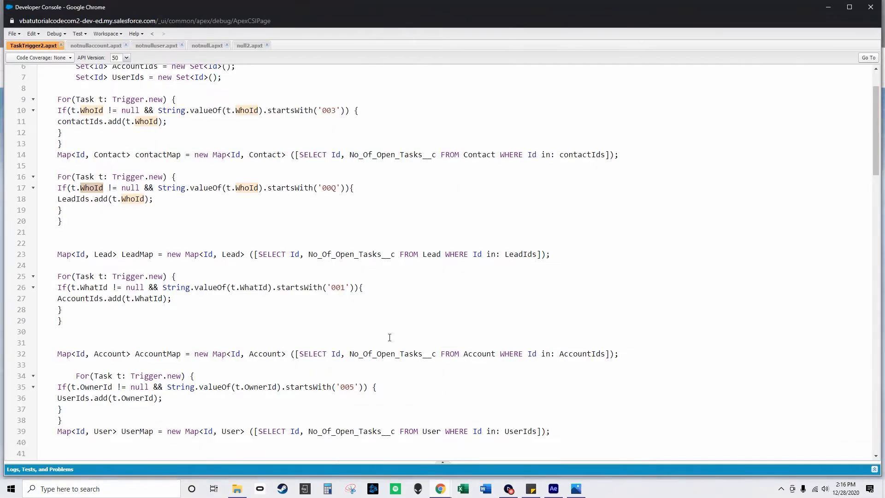
pyautogui.moveTo(99, 217); pyautogui.dragTo(62, 176)
pyautogui.moveTo(568, 259); pyautogui.dragTo(58, 176)
pyautogui.click(323, 187)
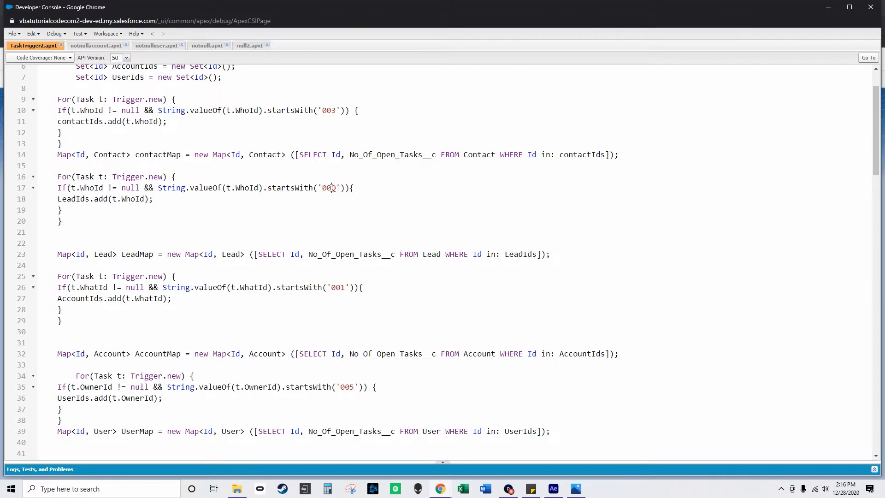
pyautogui.doubleClick(332, 188)
pyautogui.doubleClick(327, 110)
# Examine the account loop and AccountMap query on lines 25 to 32, highlighting WhatId in the condition.
pyautogui.scroll(-1, 385, 264)
pyautogui.moveTo(60, 245); pyautogui.dragTo(455, 327)
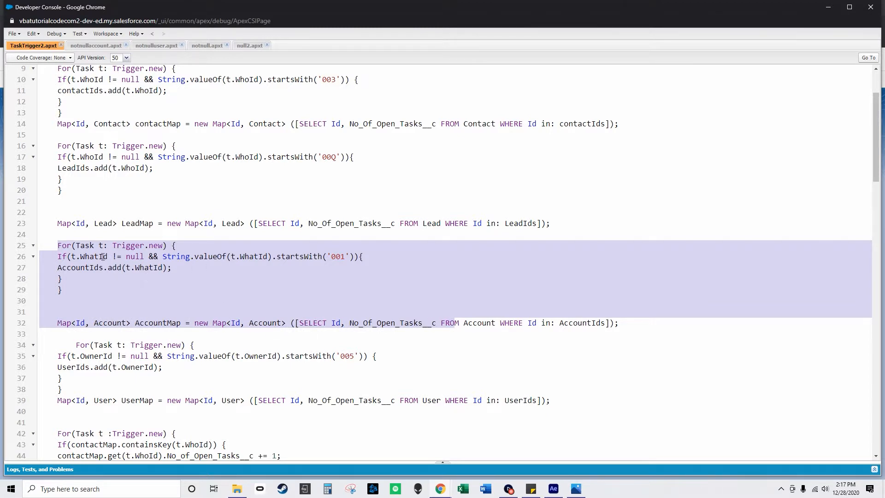
pyautogui.click(85, 257)
pyautogui.moveTo(97, 260); pyautogui.dragTo(82, 257)
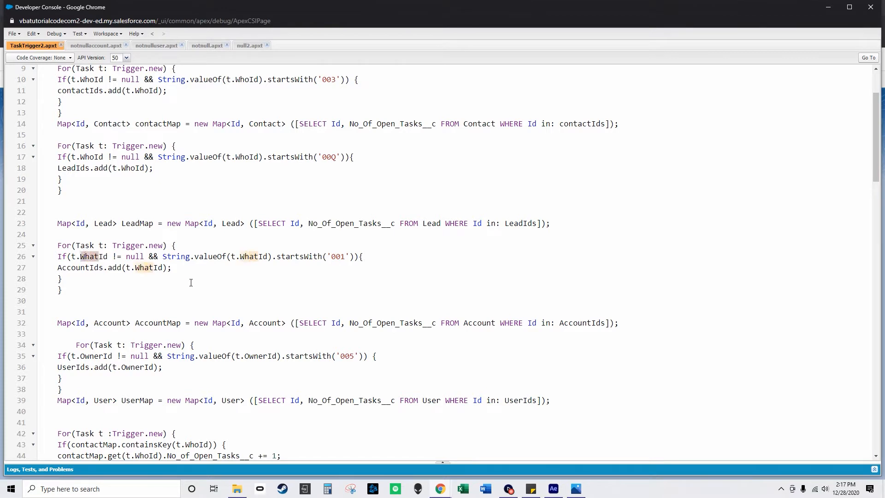
# Switch to the Task fields window and highlight the WhatId name of the Related To field.
pyautogui.moveTo(434, 490)
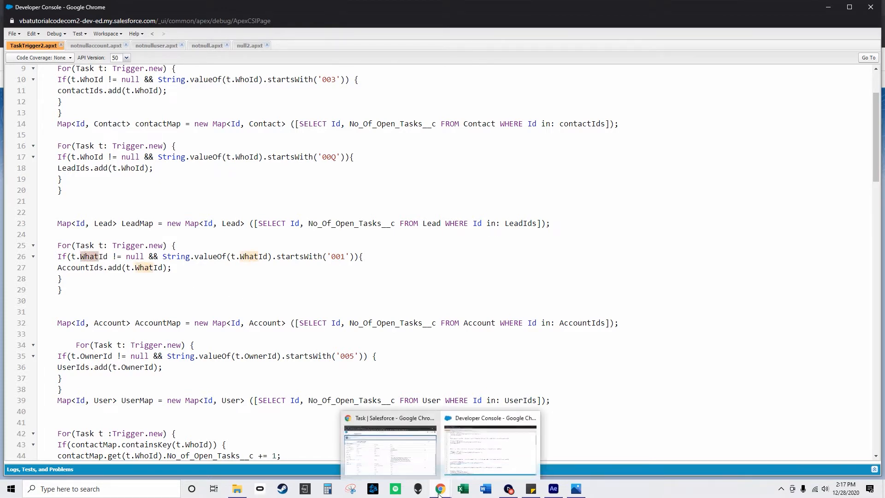
pyautogui.click(419, 461)
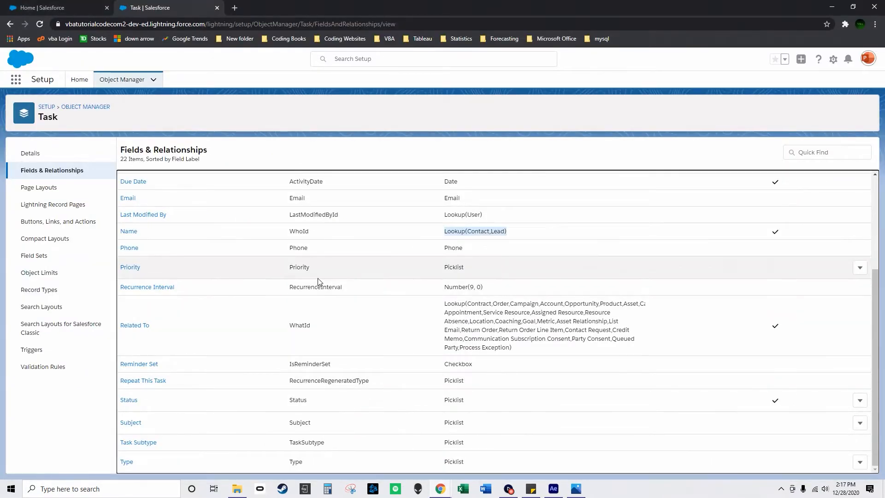
pyautogui.moveTo(310, 326); pyautogui.dragTo(297, 324)
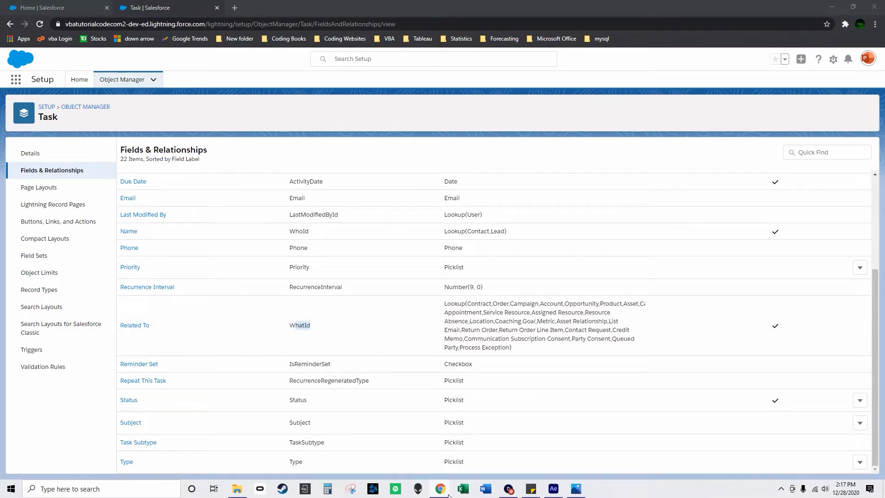
# Return to the Developer Console and review the account loop, highlighting the '001' prefix in its condition on line 26.
pyautogui.moveTo(440, 488)
pyautogui.click(471, 455)
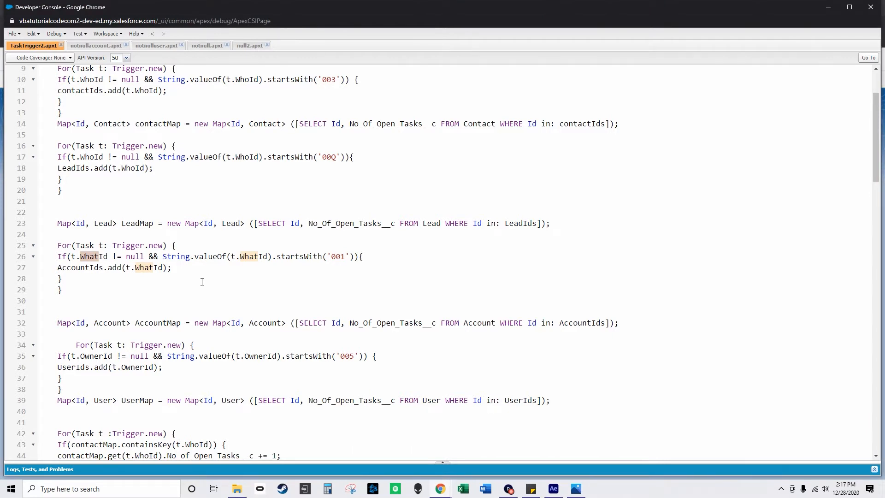
pyautogui.scroll(1, 202, 281)
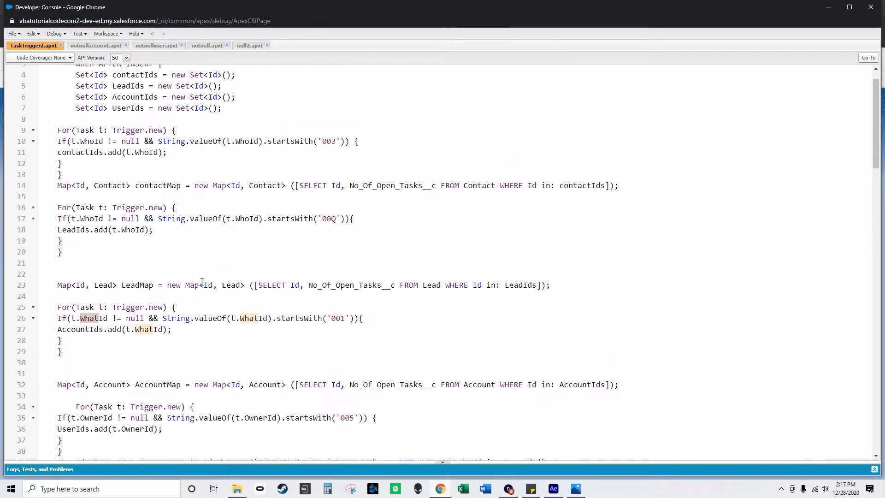
pyautogui.scroll(-1, 210, 290)
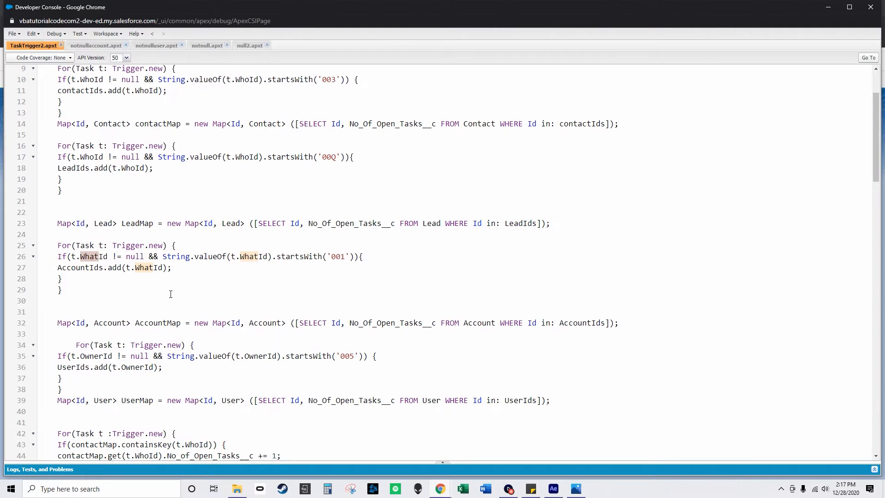
pyautogui.moveTo(236, 289); pyautogui.dragTo(48, 225)
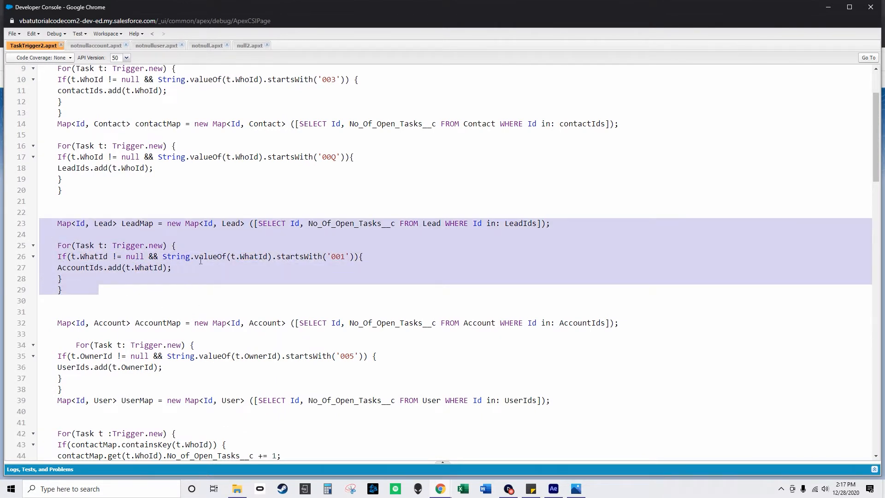
pyautogui.doubleClick(344, 256)
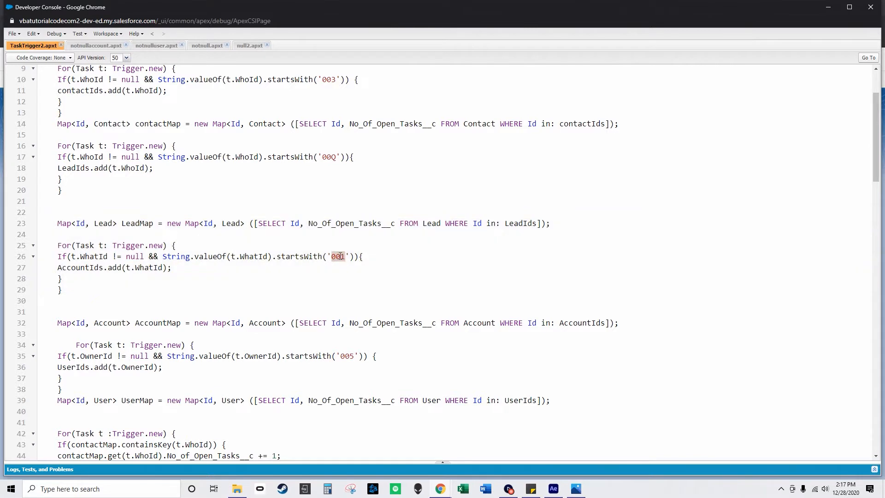
# Examine the user loop and UserMap query on lines 34 to 39, highlighting OwnerId in the condition.
pyautogui.scroll(-2, 379, 297)
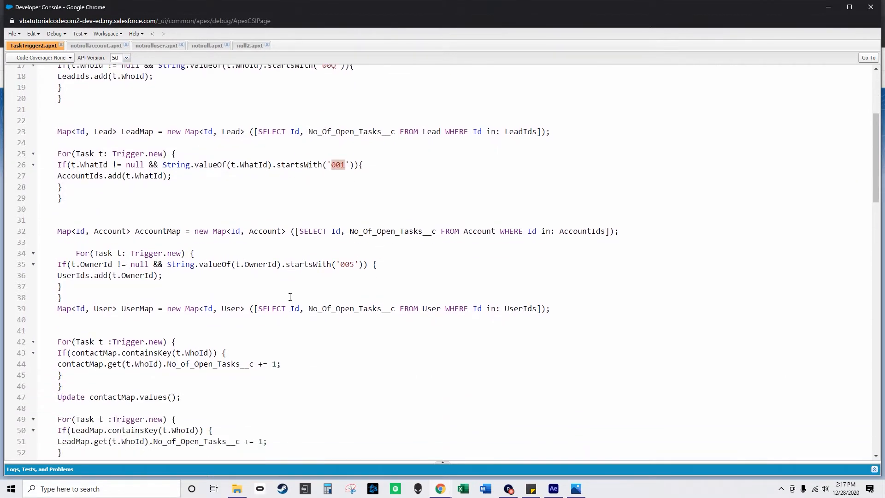
pyautogui.moveTo(563, 308); pyautogui.dragTo(60, 231)
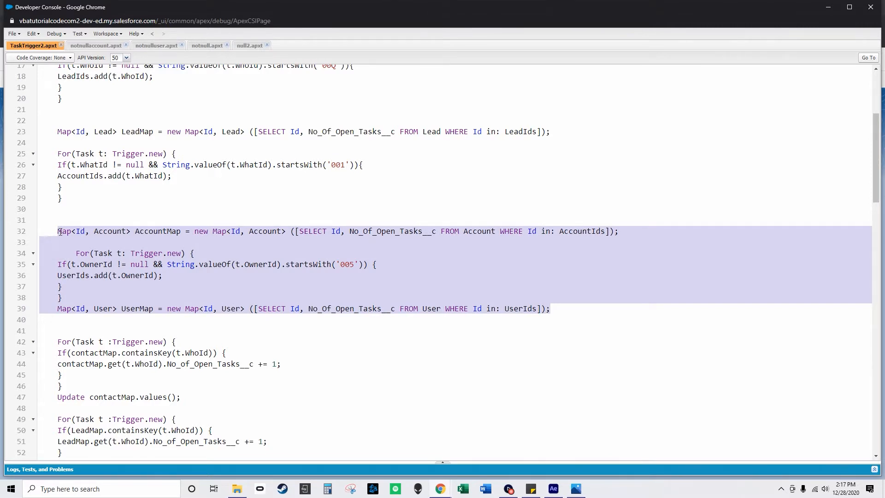
pyautogui.click(129, 255)
pyautogui.moveTo(77, 253); pyautogui.dragTo(567, 318)
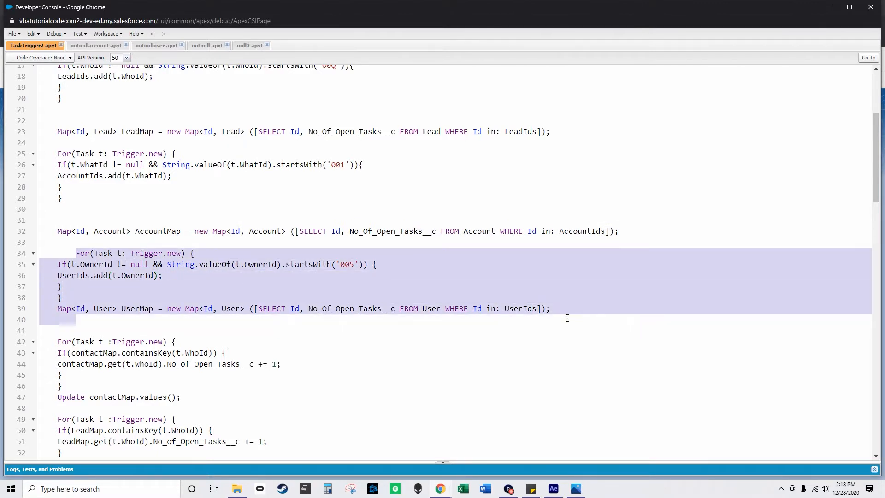
pyautogui.click(108, 265)
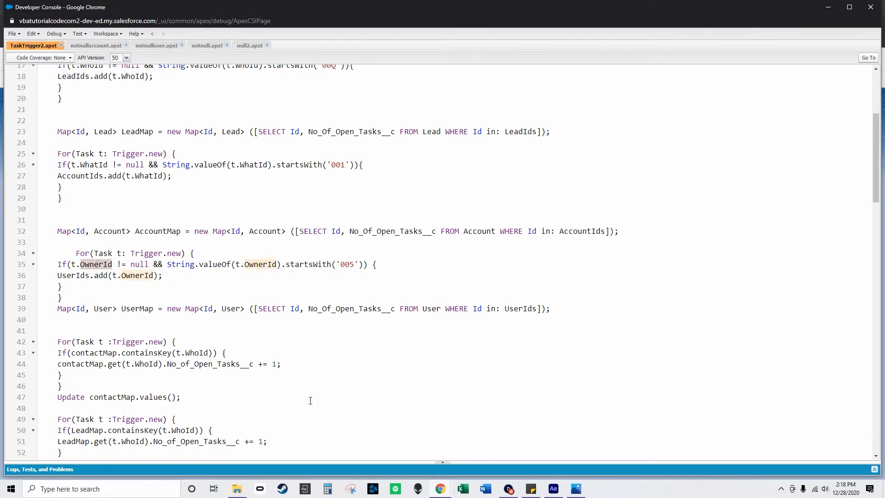
# Switch to the Task fields window and look up the Assigned To field (OwnerId).
pyautogui.moveTo(441, 489)
pyautogui.click(406, 438)
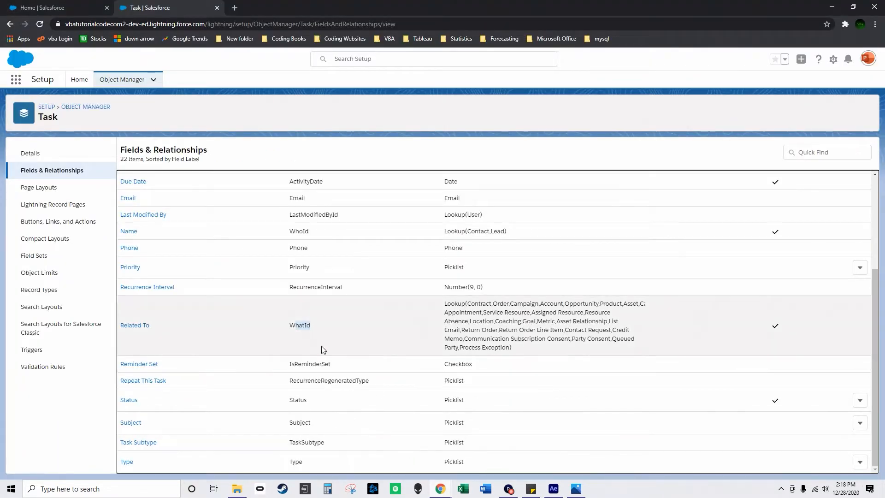
pyautogui.scroll(3, 323, 349)
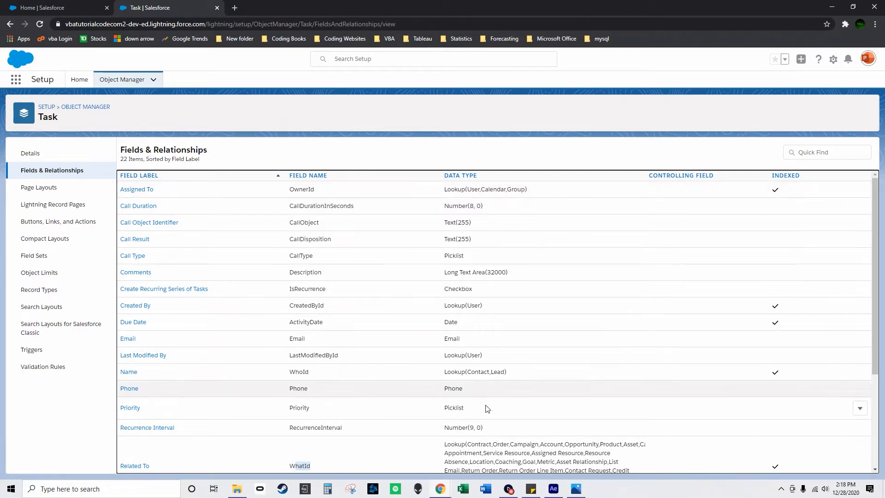
# Return to the Developer Console and highlight the '005' prefix in the OwnerId condition on line 35.
pyautogui.moveTo(442, 490)
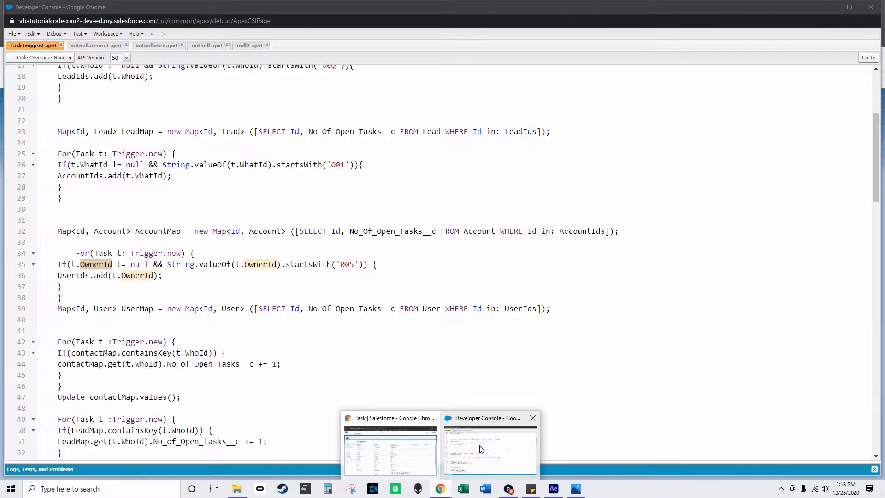
pyautogui.click(486, 443)
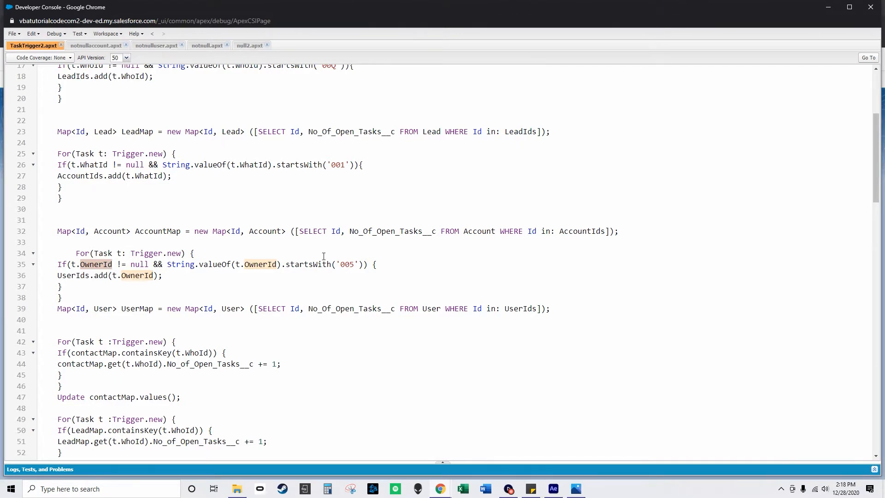
pyautogui.doubleClick(352, 265)
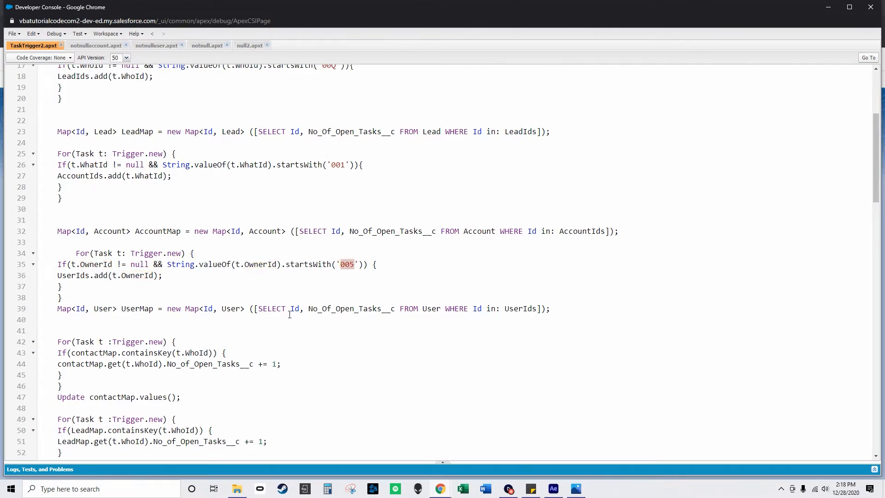
# Review the loops that increment No_of_Open_Tasks__c for each map, down to the start of the AFTER_UPDATE block.
pyautogui.scroll(-4, 290, 314)
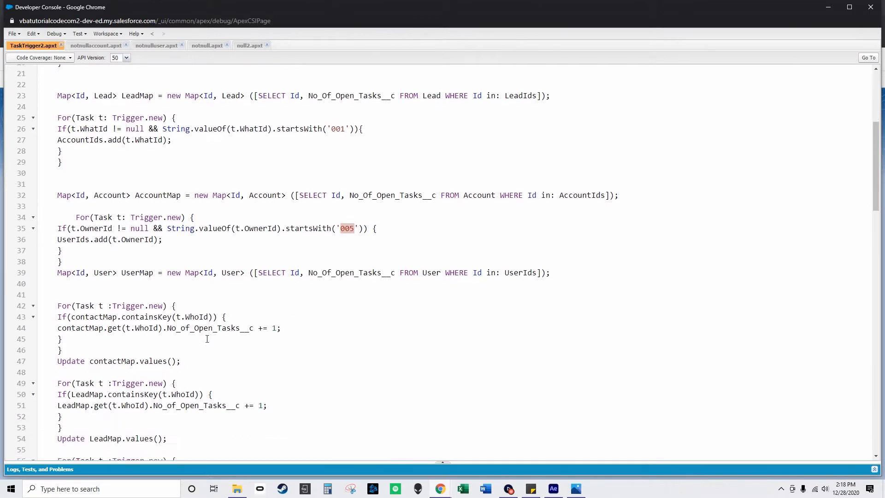
pyautogui.scroll(-4, 251, 295)
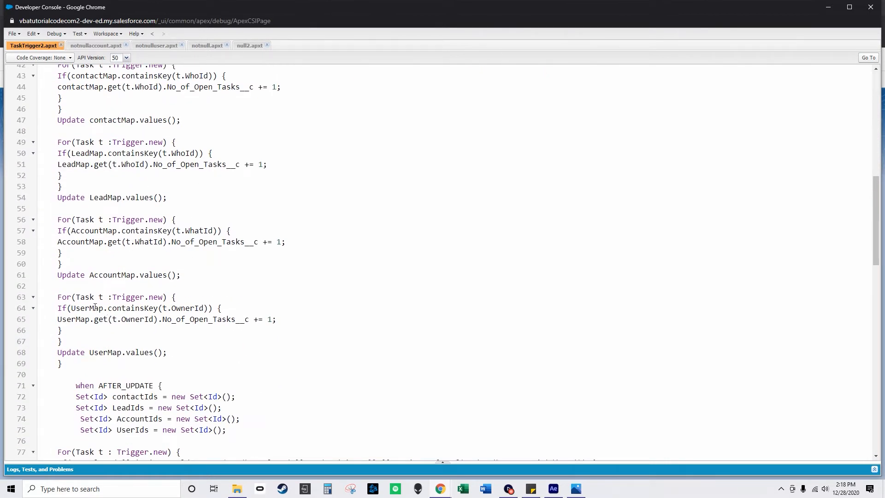
pyautogui.scroll(-2, 94, 307)
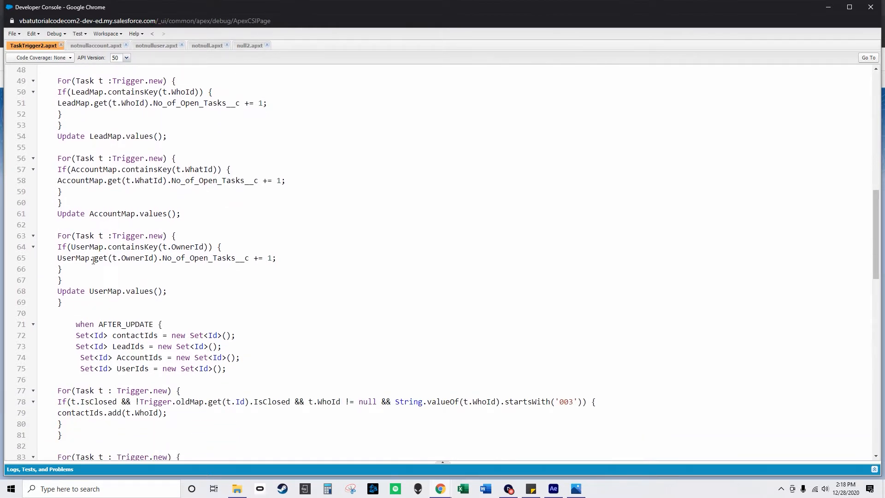
pyautogui.scroll(-11, 137, 269)
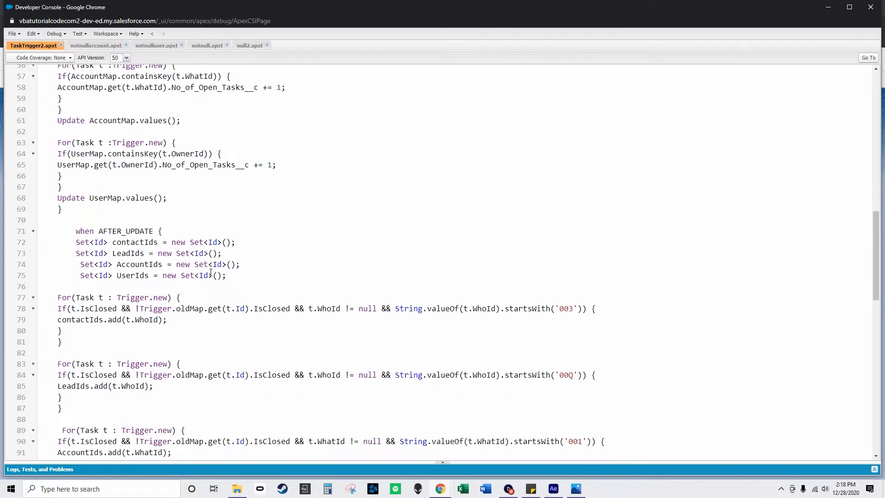
# Examine the trigger's AFTER_UPDATE block, from the closed-task conditions and map queries to the AggregateResult loops on lines 122 to 148.
pyautogui.moveTo(877, 286); pyautogui.dragTo(877, 85)
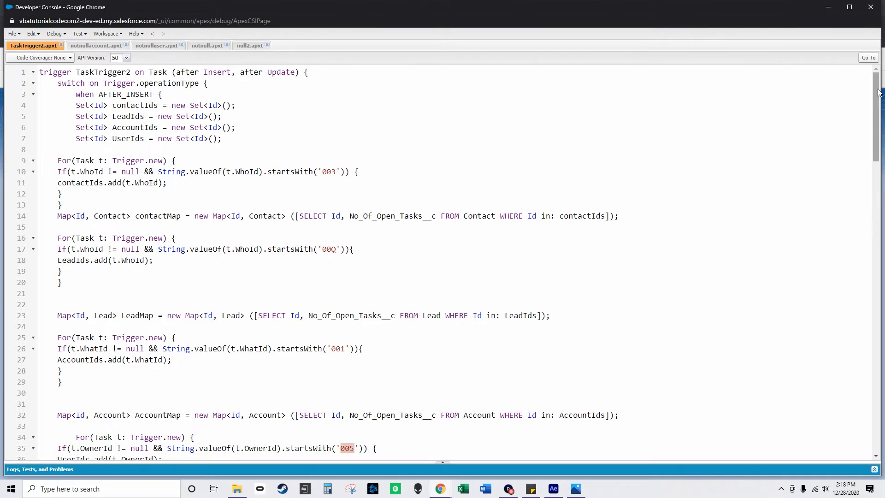
pyautogui.moveTo(879, 92); pyautogui.dragTo(879, 322)
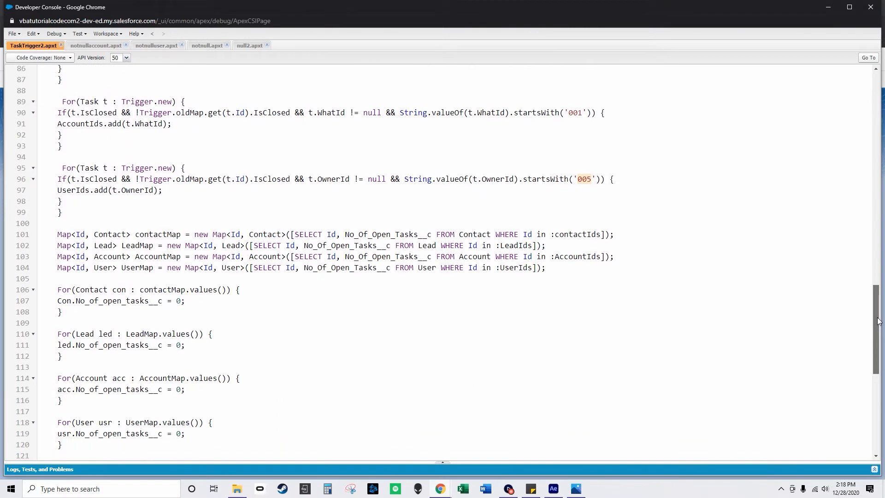
pyautogui.moveTo(879, 321); pyautogui.dragTo(880, 404)
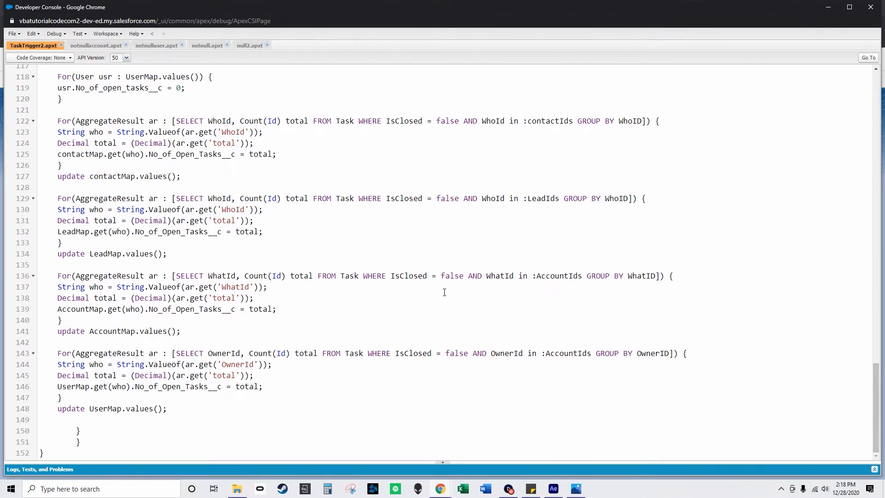
pyautogui.scroll(3, 442, 293)
pyautogui.scroll(-3, 440, 304)
pyautogui.scroll(12, 458, 381)
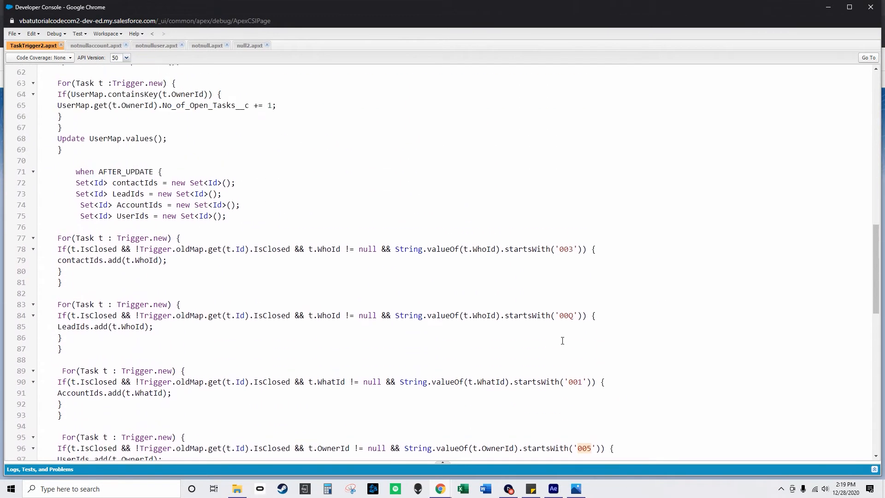
pyautogui.scroll(-2, 635, 328)
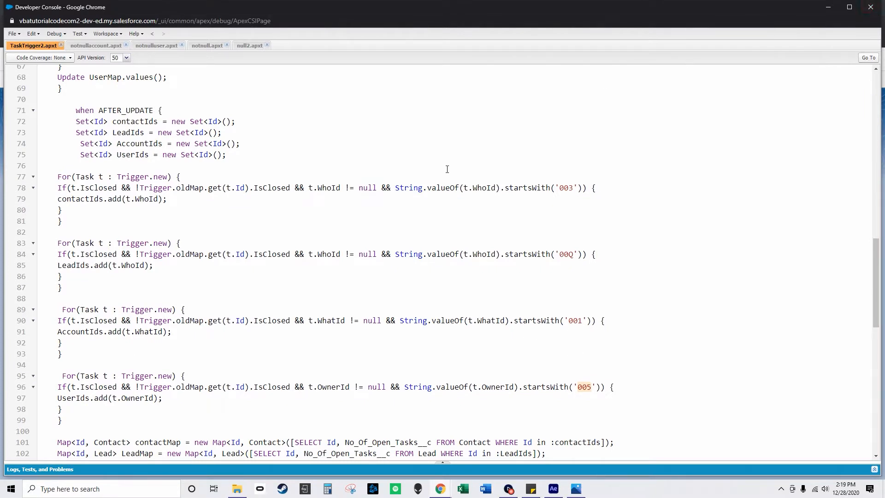
# View the notnullaccount trigger, recheck the start of TaskTrigger2, and return to notnullaccount.
pyautogui.click(94, 46)
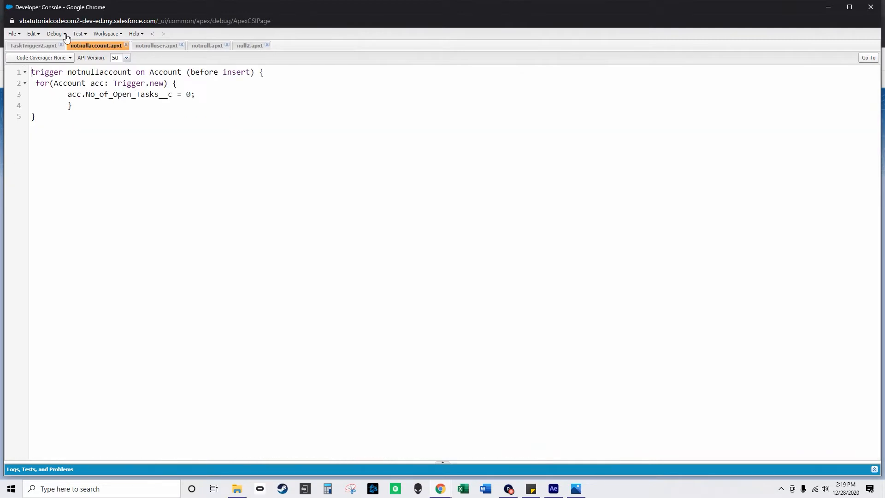
pyautogui.click(11, 33)
pyautogui.moveTo(43, 48)
pyautogui.click(199, 93)
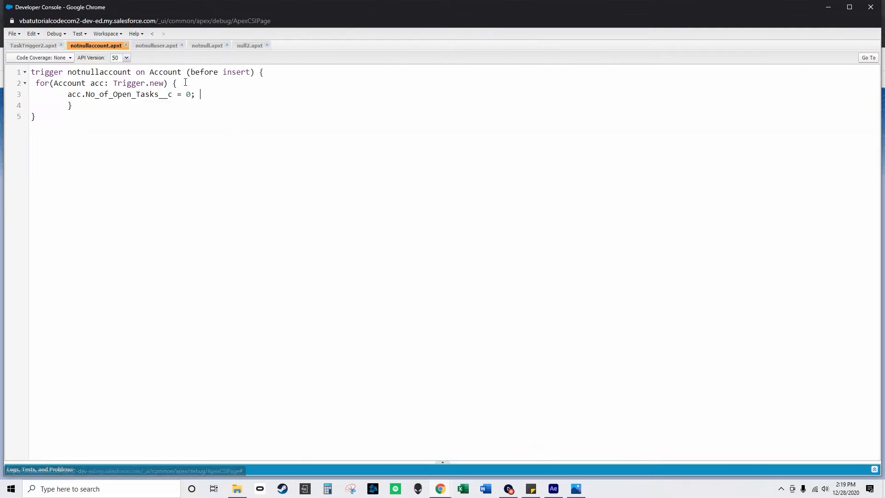
pyautogui.click(43, 47)
pyautogui.scroll(1, 222, 112)
pyautogui.scroll(15, 222, 112)
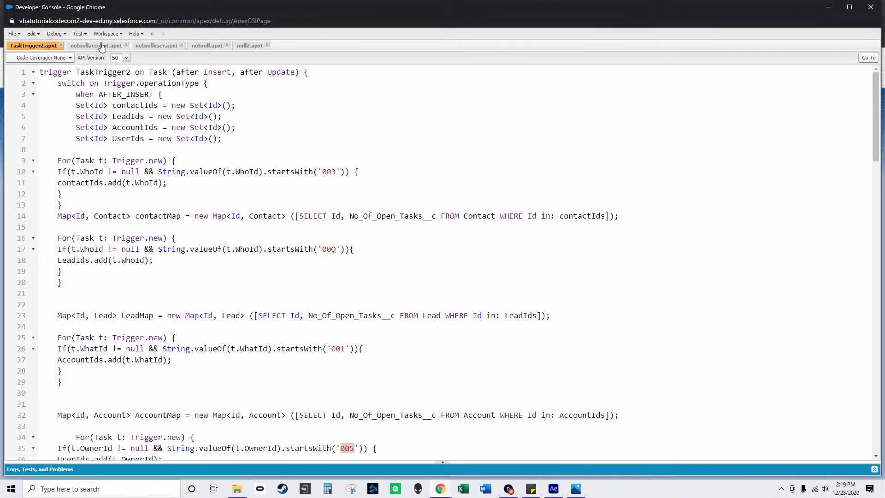
pyautogui.click(101, 47)
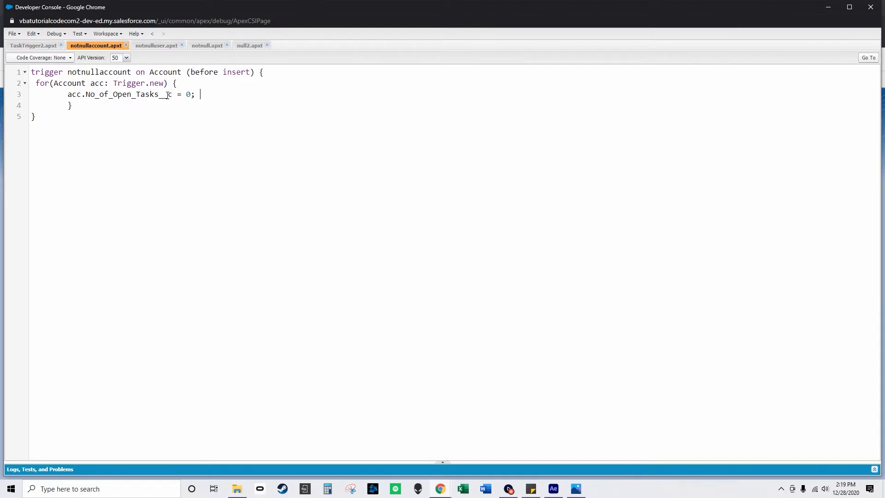
# Switch to the Salesforce setup window and look through the Object Manager list for Account, Contact, Lead and User.
pyautogui.moveTo(448, 494)
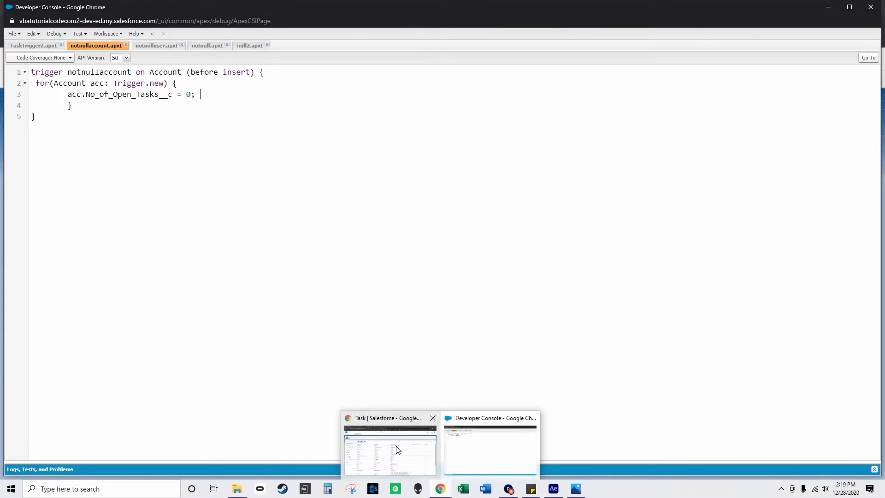
pyautogui.click(394, 450)
pyautogui.click(85, 107)
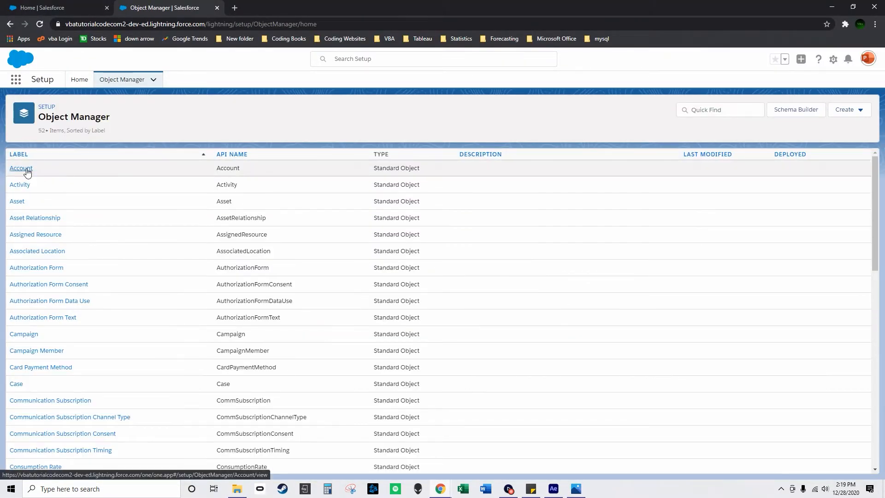
pyautogui.scroll(-3, 33, 369)
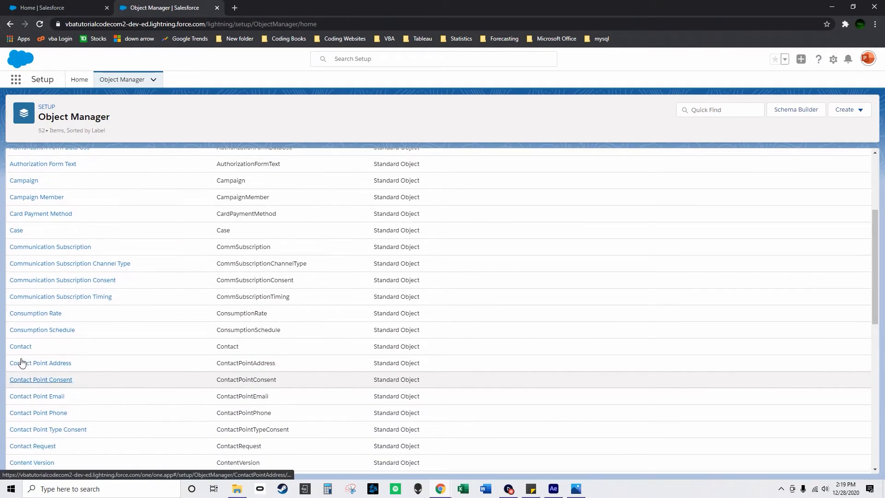
pyautogui.scroll(-10, 39, 351)
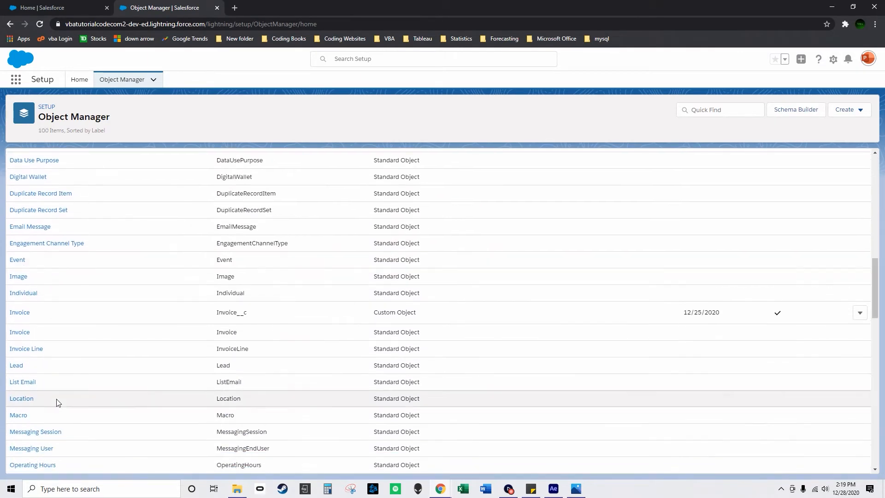
pyautogui.scroll(3, 66, 340)
pyautogui.scroll(-13, 49, 362)
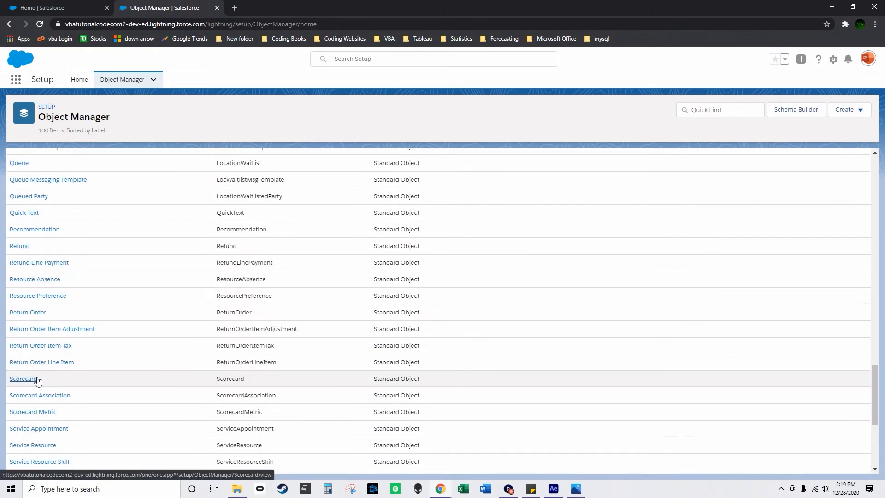
pyautogui.scroll(-2, 41, 384)
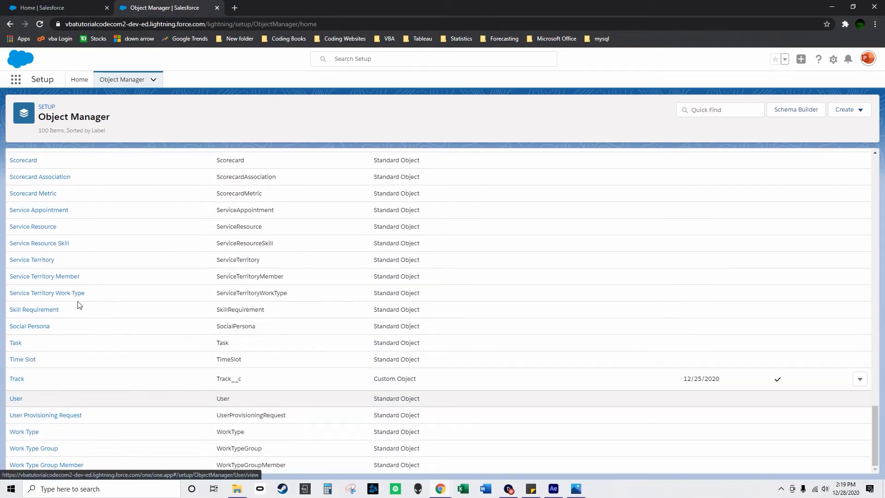
# Open the User object's Fields & Relationships and find the No of Open Tasks field.
pyautogui.click(51, 9)
pyautogui.click(171, 7)
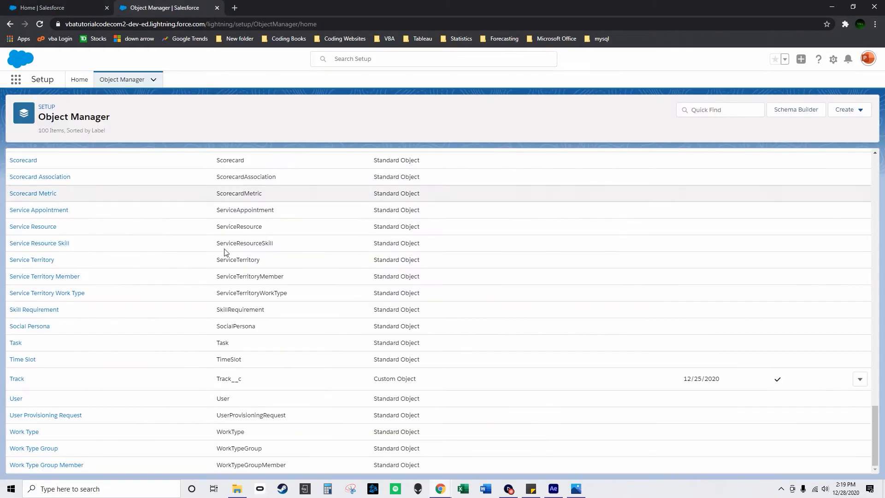
pyautogui.click(16, 399)
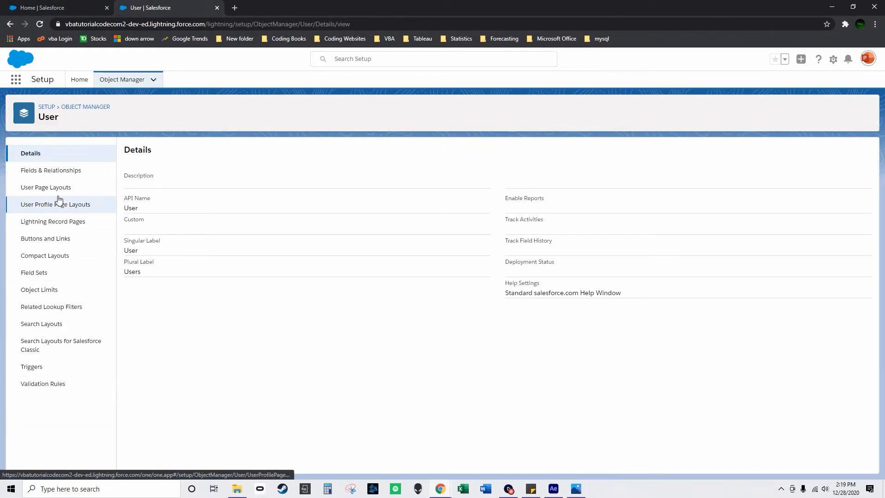
pyautogui.click(41, 174)
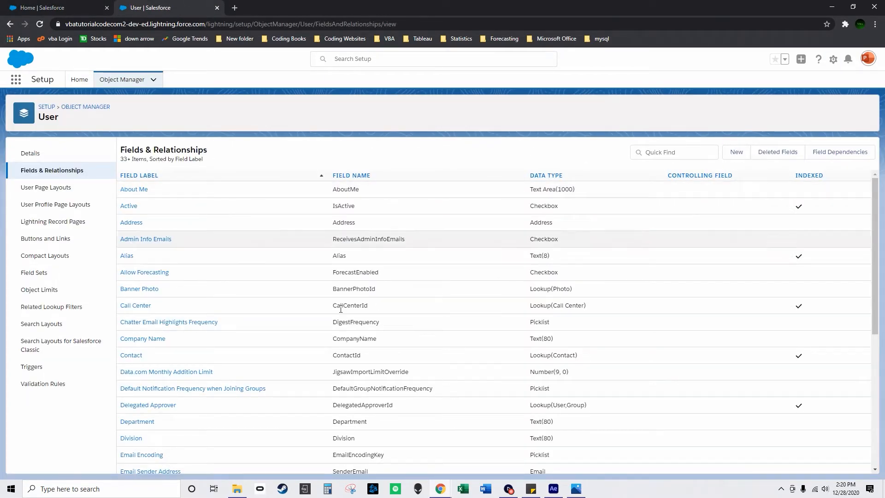
pyautogui.scroll(-1, 474, 291)
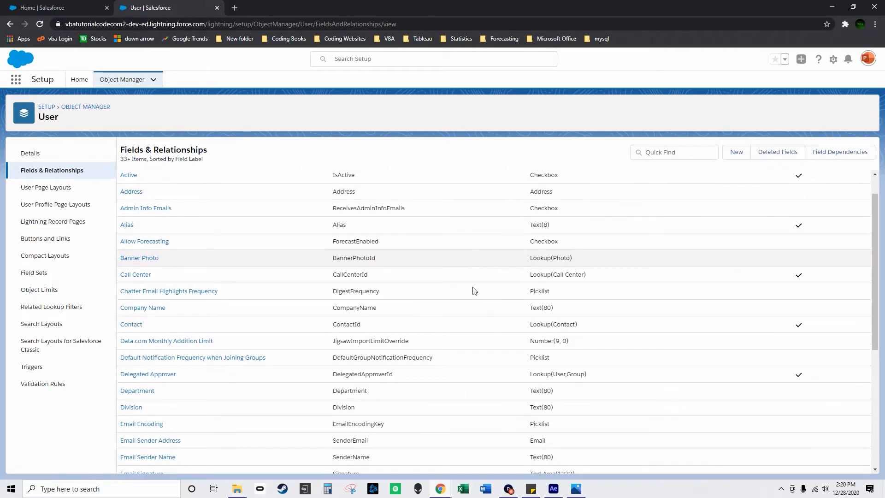
pyautogui.scroll(-8, 406, 380)
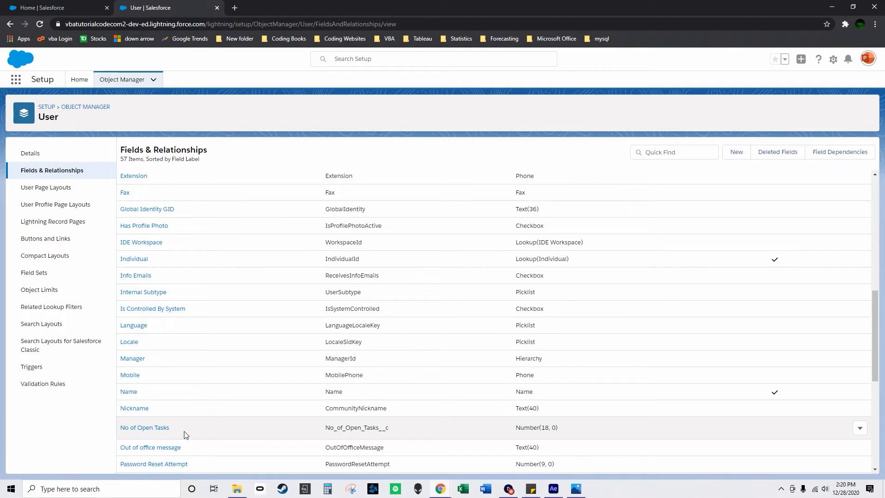
# Highlight the No of Open Tasks field's label, its API name No_of_Open_Tasks__c and its data type in turn.
pyautogui.moveTo(184, 432); pyautogui.dragTo(120, 436)
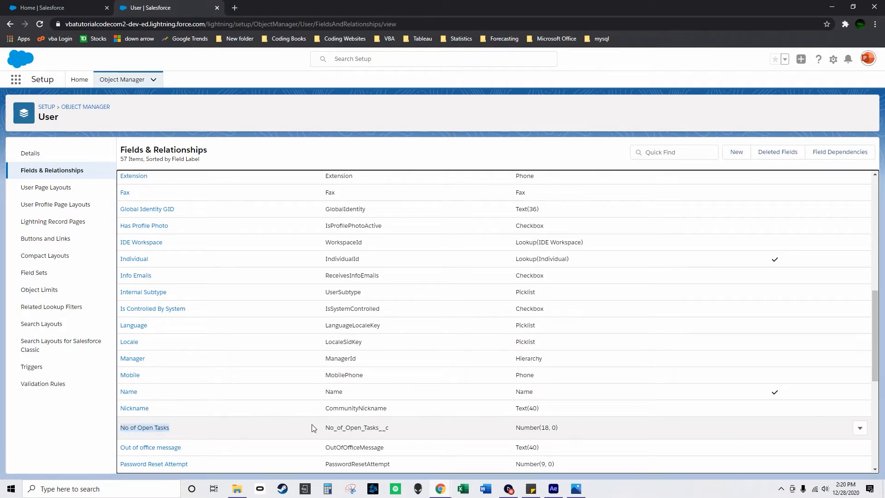
pyautogui.click(327, 431)
pyautogui.moveTo(326, 431); pyautogui.dragTo(398, 436)
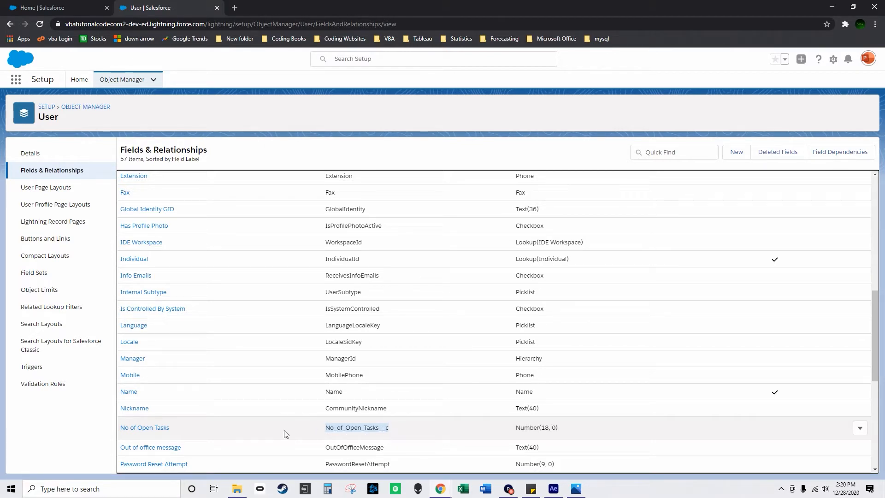
pyautogui.moveTo(515, 428); pyautogui.dragTo(559, 431)
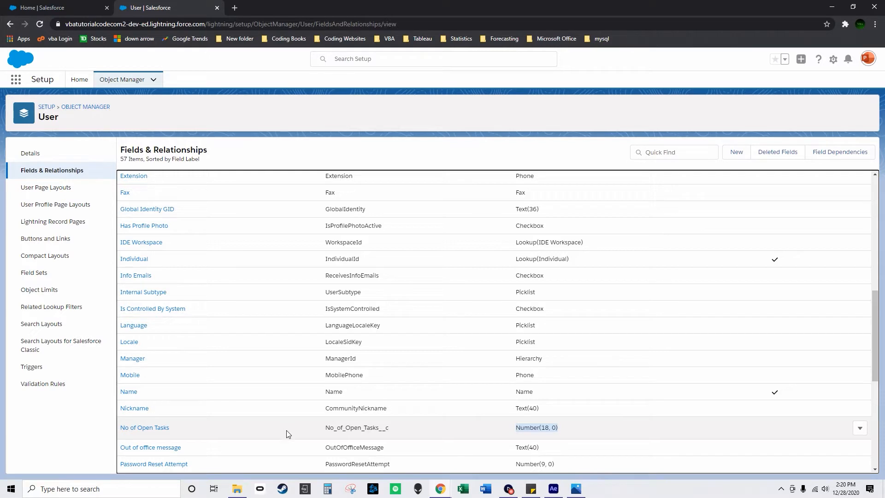
# Bring up the Salesforce Home page, return to the Developer Console, and highlight the 0 assigned on line 3 of notnullaccount.
pyautogui.click(63, 8)
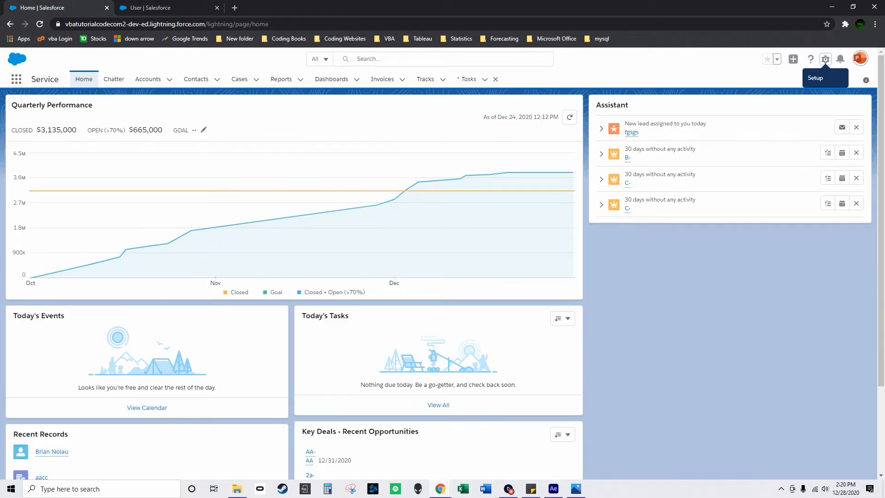
pyautogui.moveTo(441, 488)
pyautogui.click(469, 453)
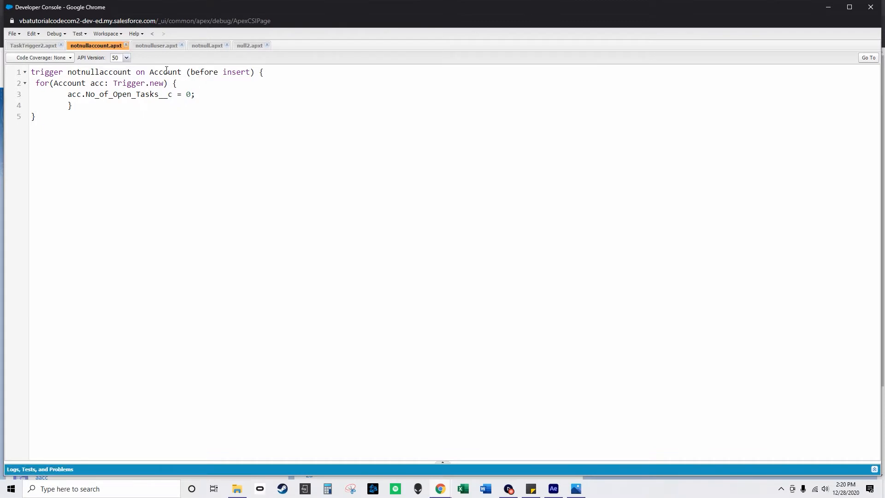
pyautogui.click(189, 94)
pyautogui.doubleClick(188, 94)
# Review the notnulluser, notnull and null2 triggers that set No_of_Open_Tasks__c on users, contacts and leads.
pyautogui.click(155, 46)
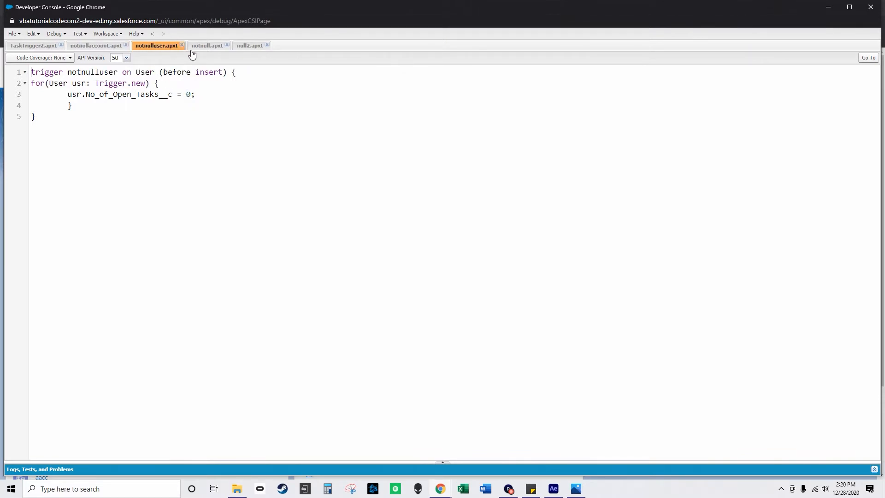
pyautogui.click(211, 47)
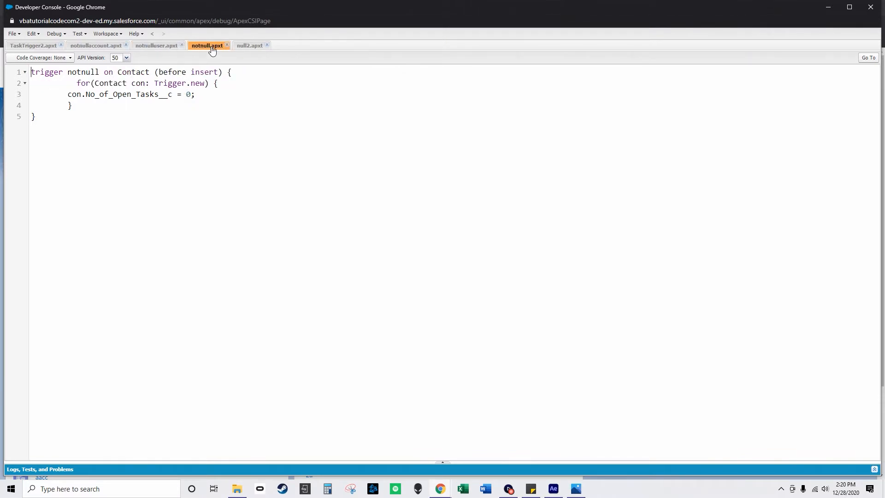
pyautogui.click(250, 46)
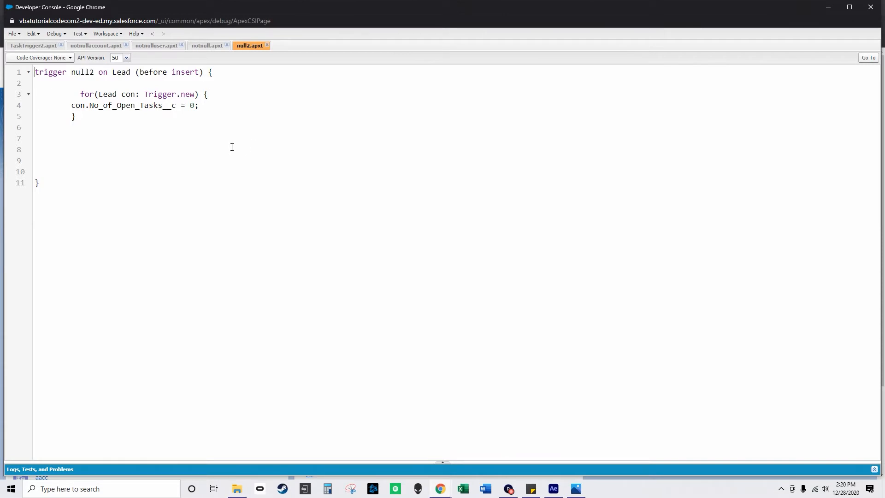
# Close the null2, notnull, notnulluser and notnullaccount triggers, leaving only TaskTrigger2 open.
pyautogui.click(267, 45)
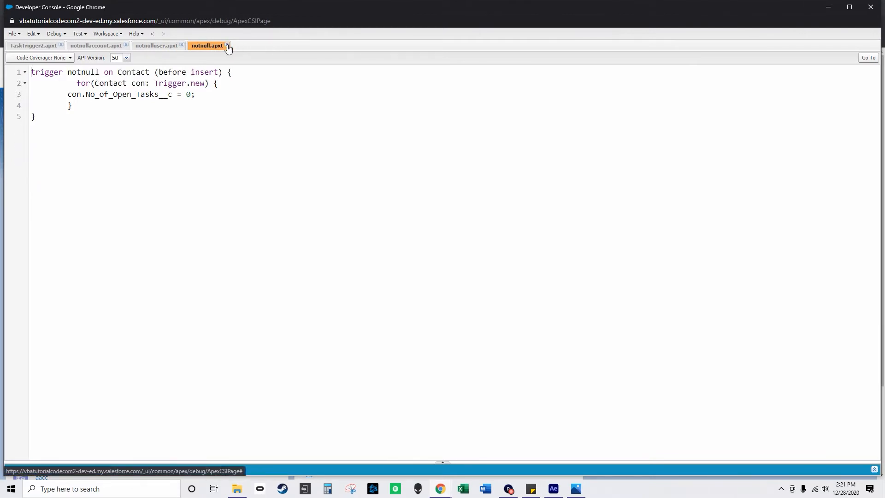
pyautogui.click(227, 45)
pyautogui.click(181, 45)
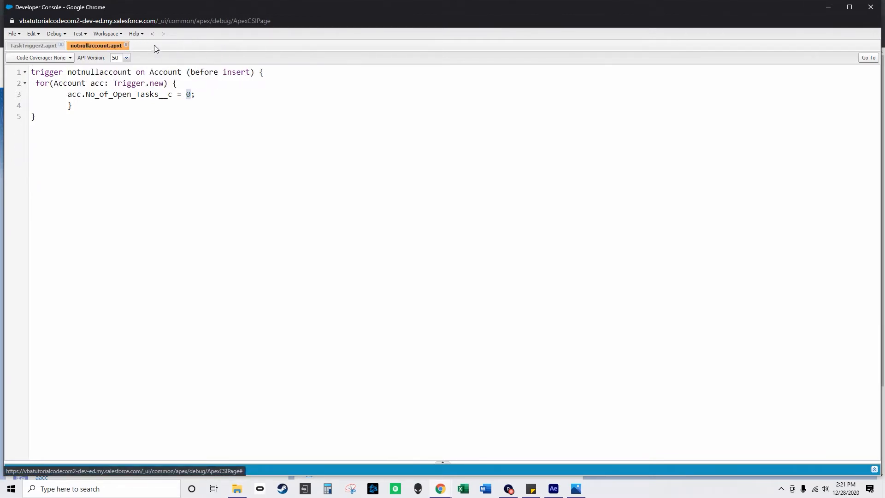
pyautogui.click(126, 45)
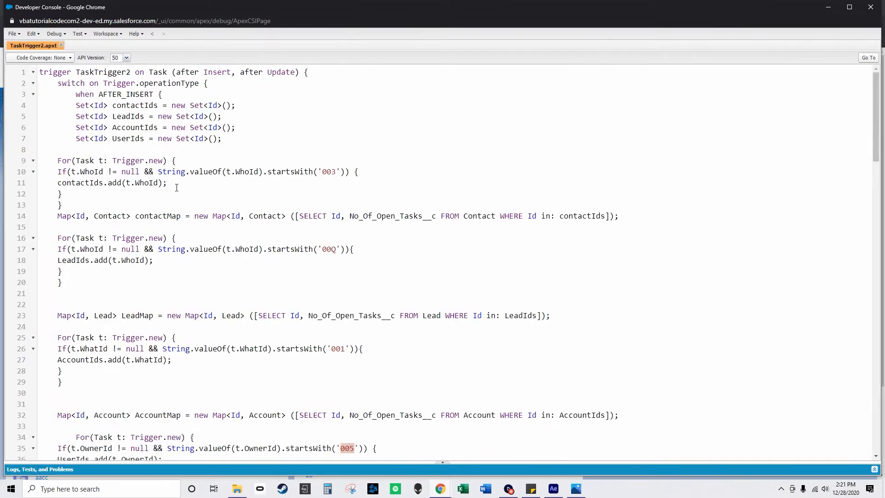
# Skim TaskTrigger2 once more, close the Developer Console, and open the Accounts list in Salesforce.
pyautogui.scroll(-14, 314, 320)
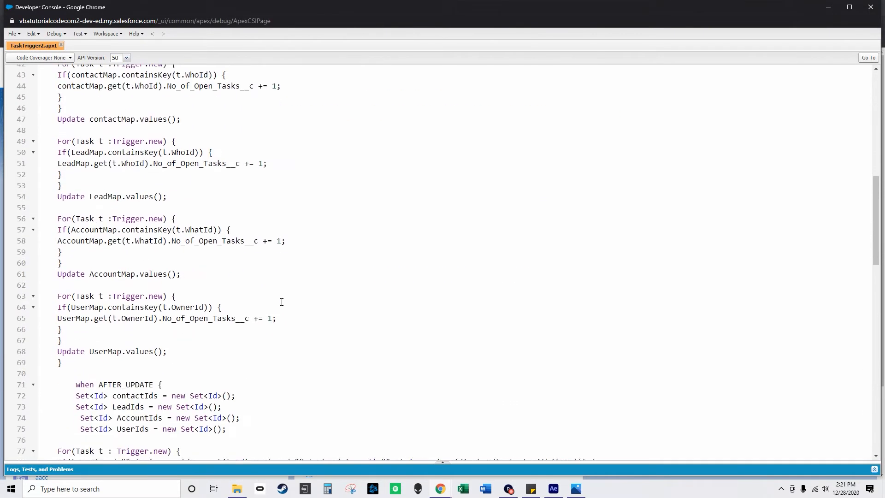
pyautogui.scroll(-5, 279, 308)
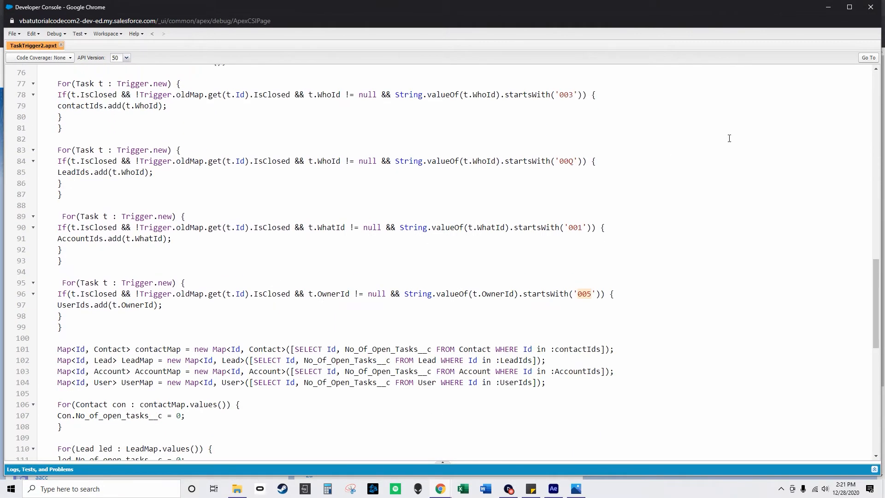
pyautogui.click(871, 7)
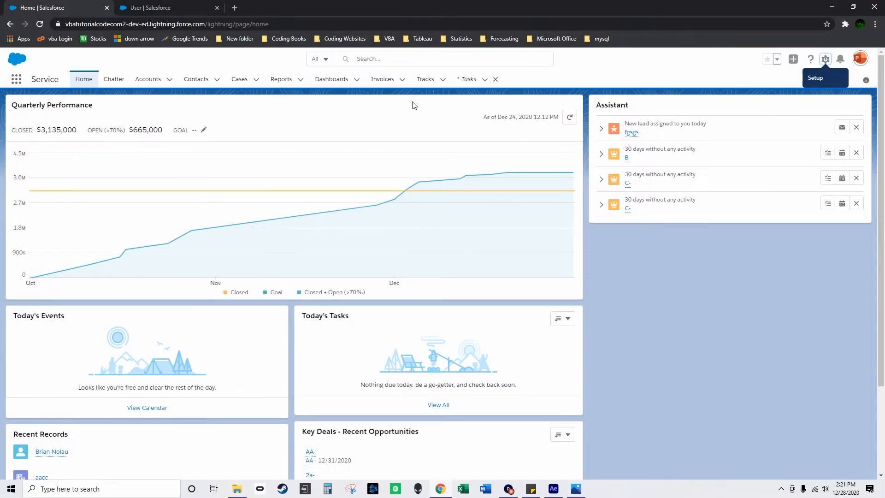
pyautogui.click(152, 83)
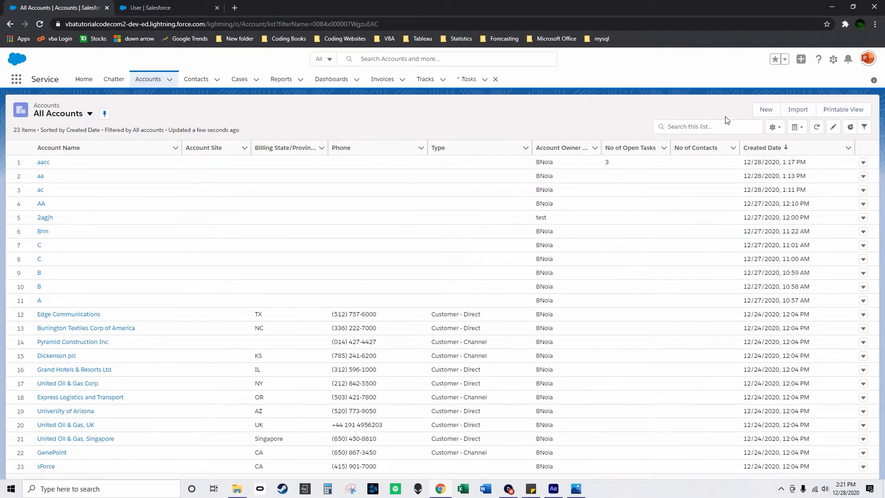
# Create a RecordType1 account named Account1 and check its No of Open Tasks value in the All Accounts list.
pyautogui.click(766, 110)
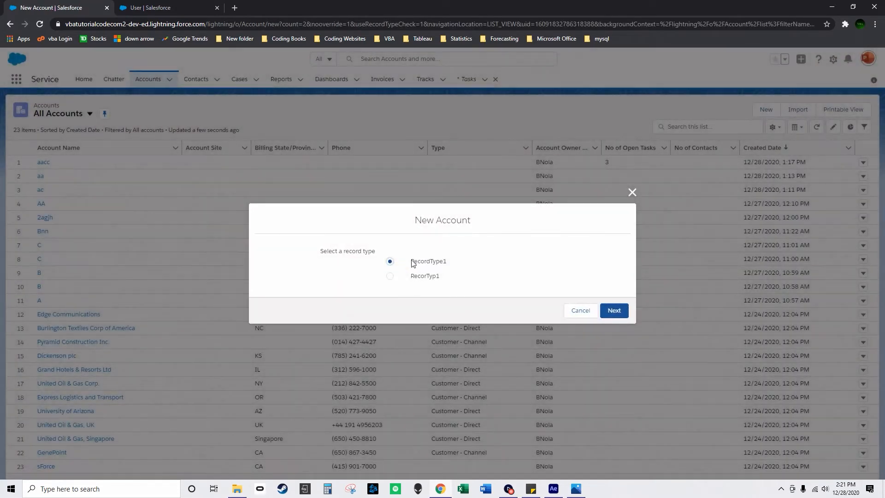
pyautogui.click(614, 310)
pyautogui.scroll(-9, 388, 235)
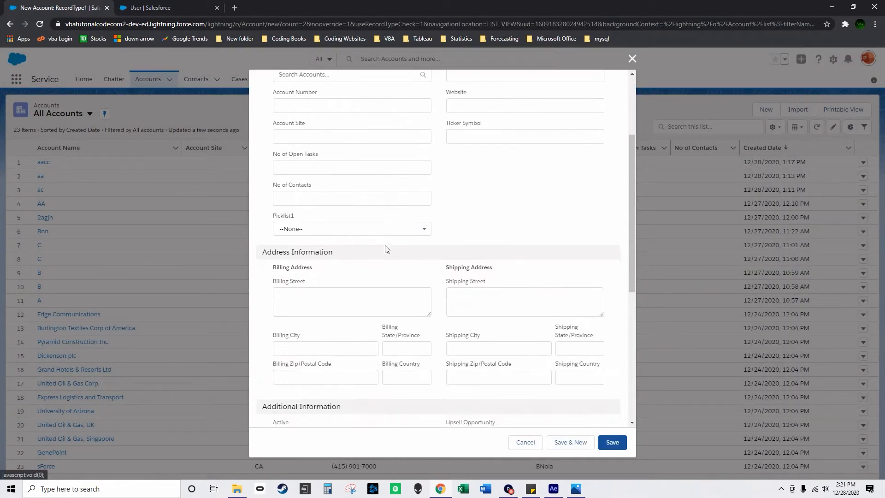
pyautogui.scroll(10, 394, 241)
pyautogui.click(314, 175)
pyautogui.write('Account1')
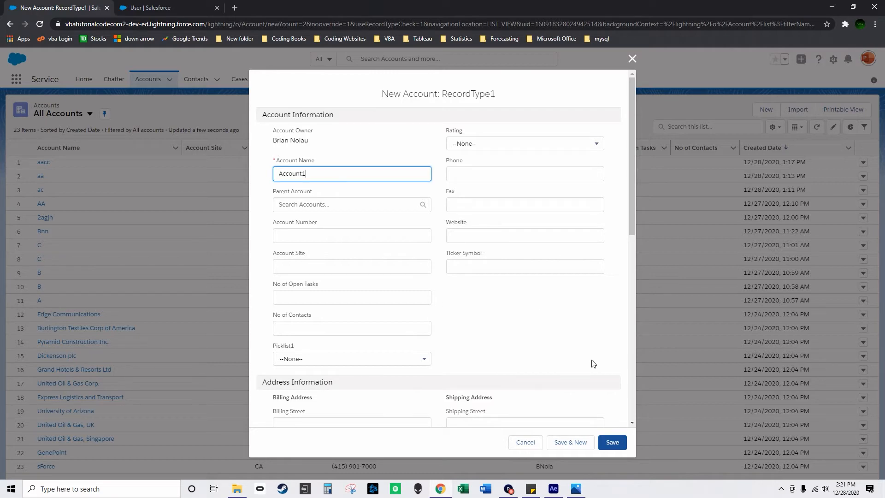
pyautogui.click(615, 443)
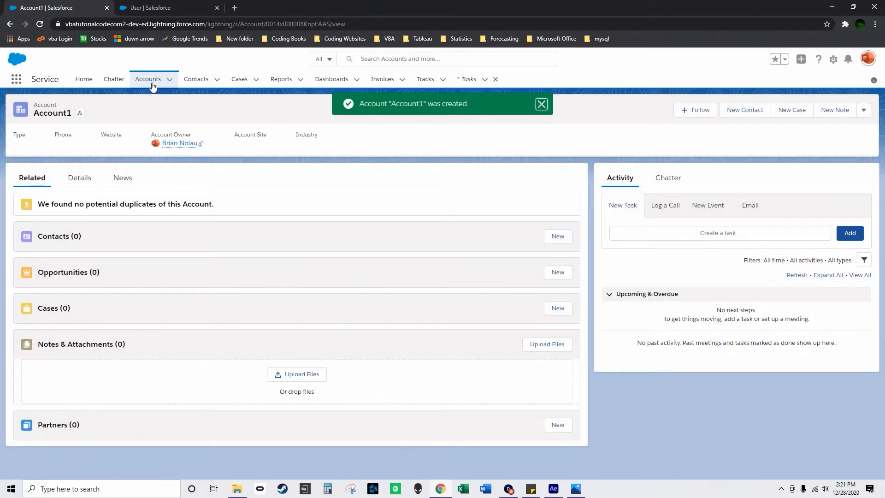
pyautogui.click(148, 83)
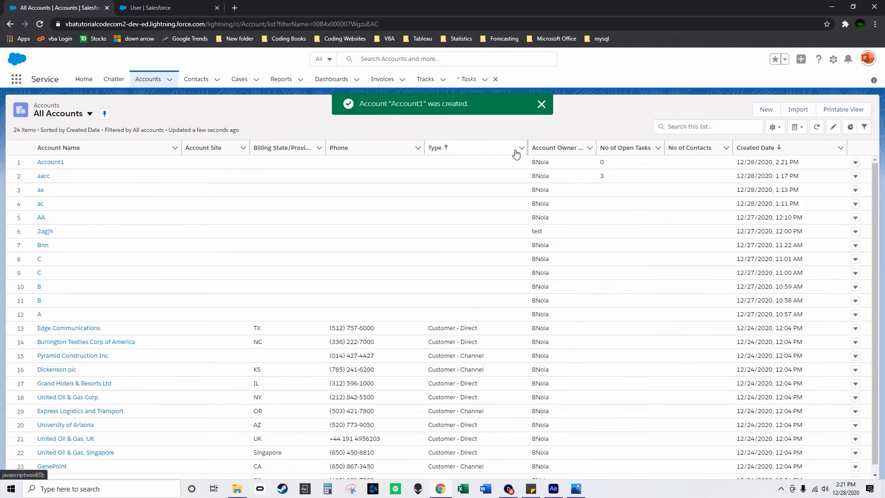
pyautogui.click(612, 165)
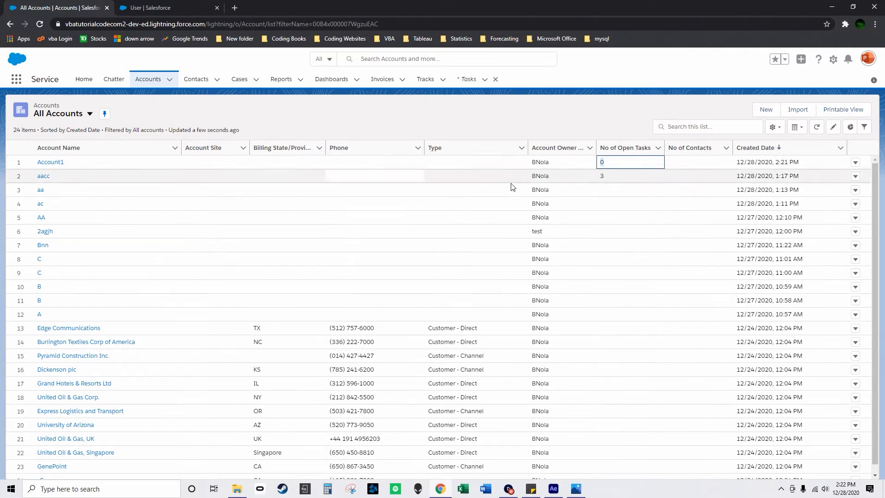
# Start a new task with the subject Email, linked to contact cxb and related to Account1.
pyautogui.click(469, 83)
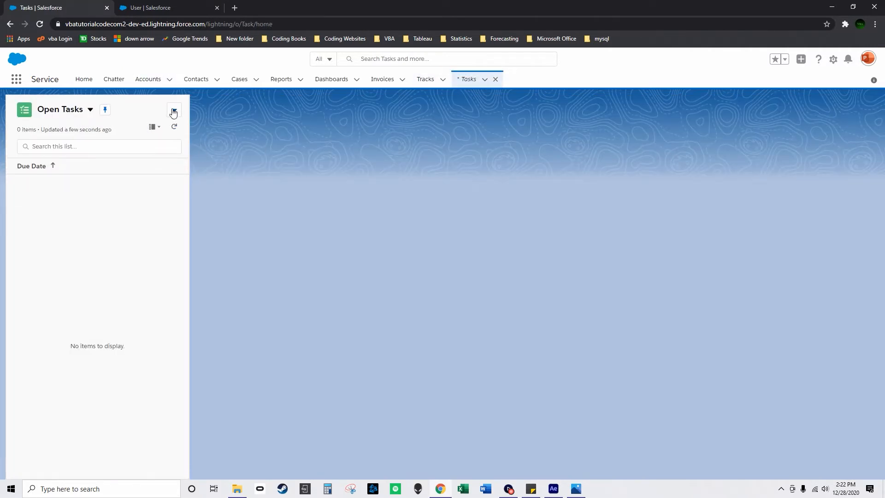
pyautogui.click(173, 111)
pyautogui.click(170, 132)
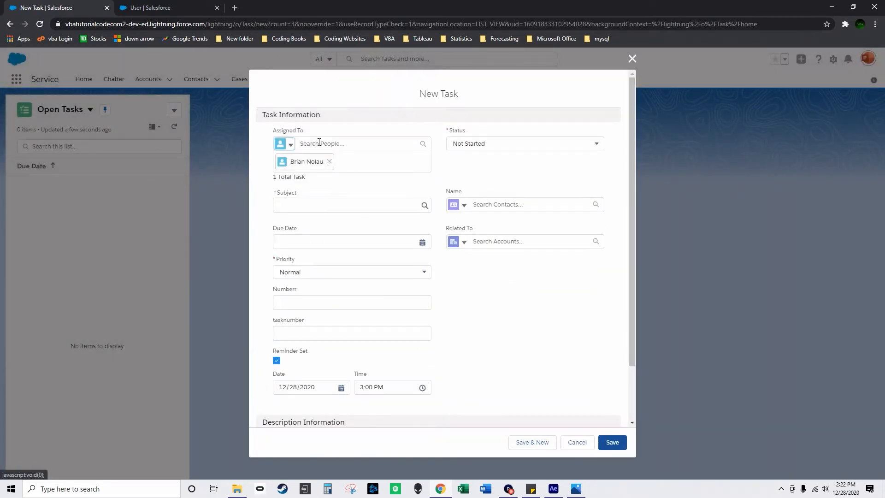
pyautogui.click(357, 206)
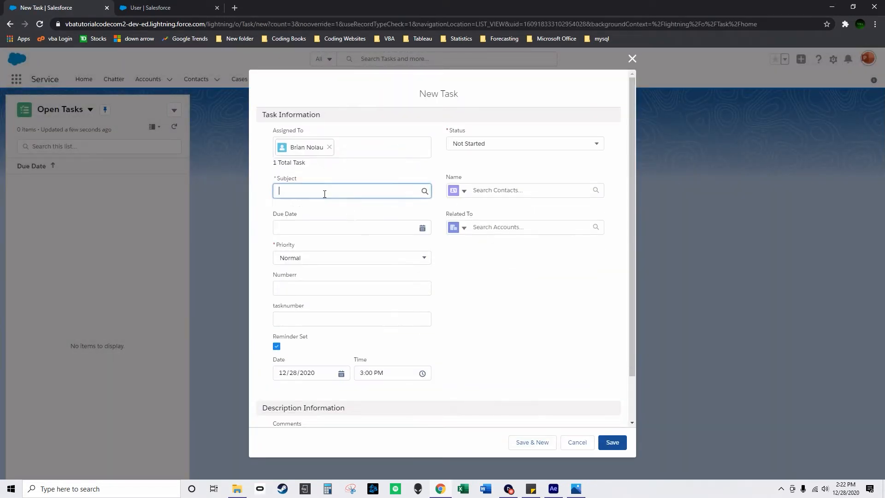
pyautogui.click(316, 224)
pyautogui.click(512, 191)
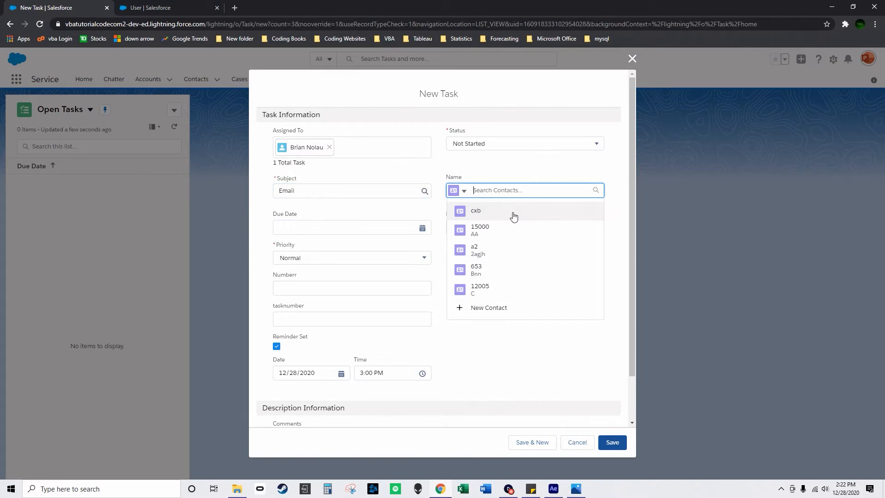
pyautogui.click(514, 217)
pyautogui.click(524, 227)
pyautogui.click(516, 253)
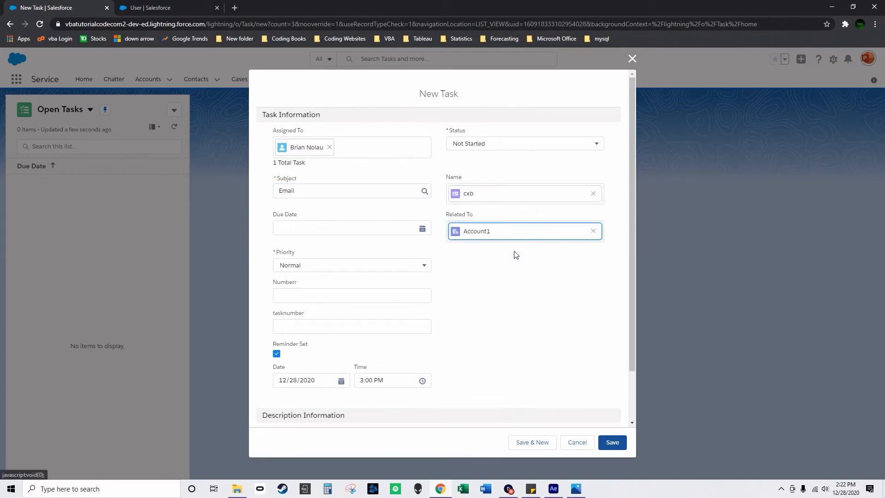
# Set the task's Numberr to 123, extend the subject to "Email 4331431 fdasfadg", and save the task.
pyautogui.click(368, 295)
pyautogui.write('123')
pyautogui.click(482, 305)
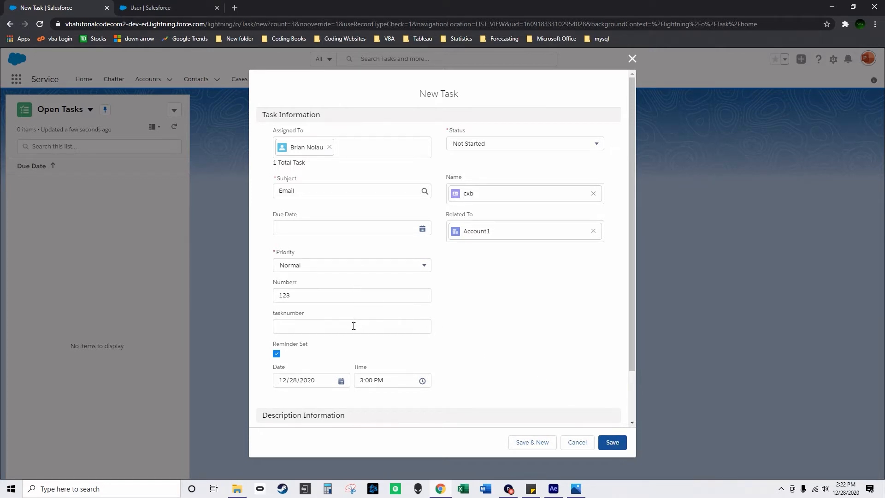
pyautogui.click(320, 191)
pyautogui.write('4331431 fdasfadg')
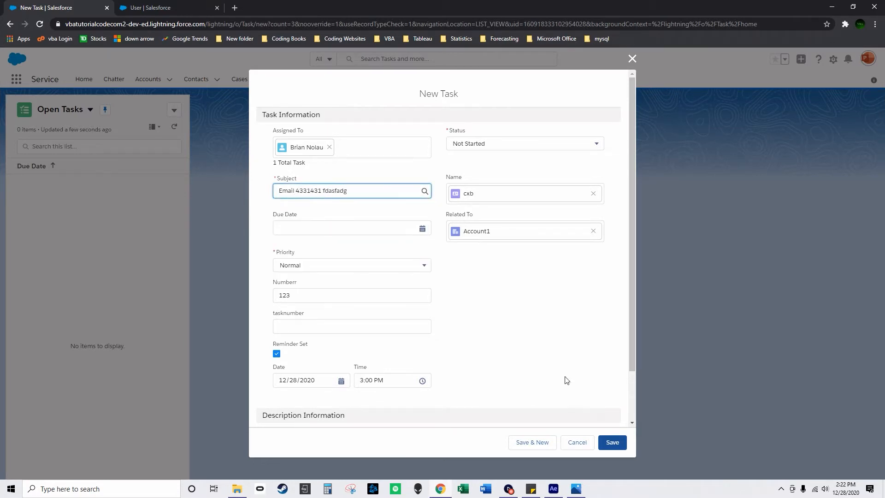
pyautogui.click(613, 442)
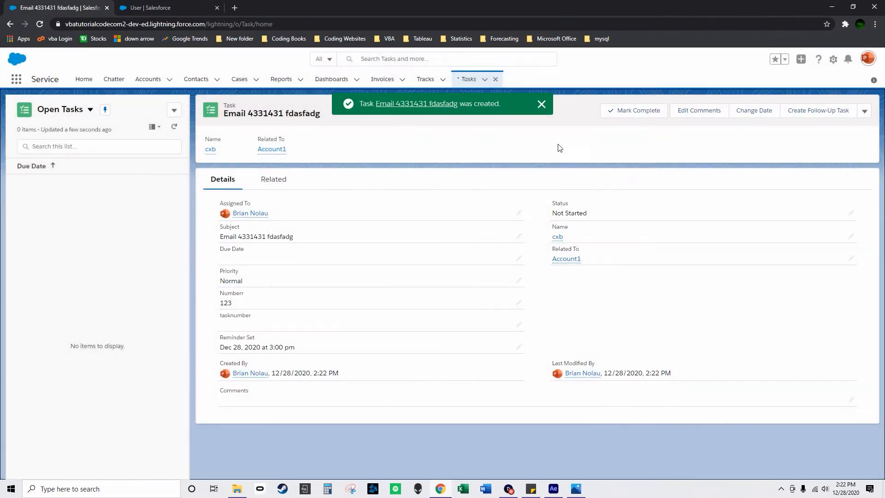
# Check No of Open Tasks for Account1 in the accounts list and for cxb in the contacts list.
pyautogui.click(542, 104)
pyautogui.click(151, 80)
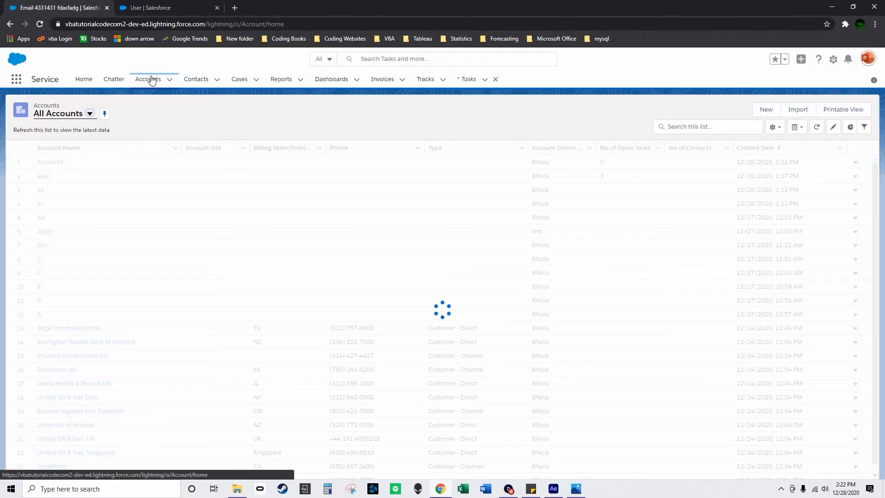
pyautogui.click(196, 79)
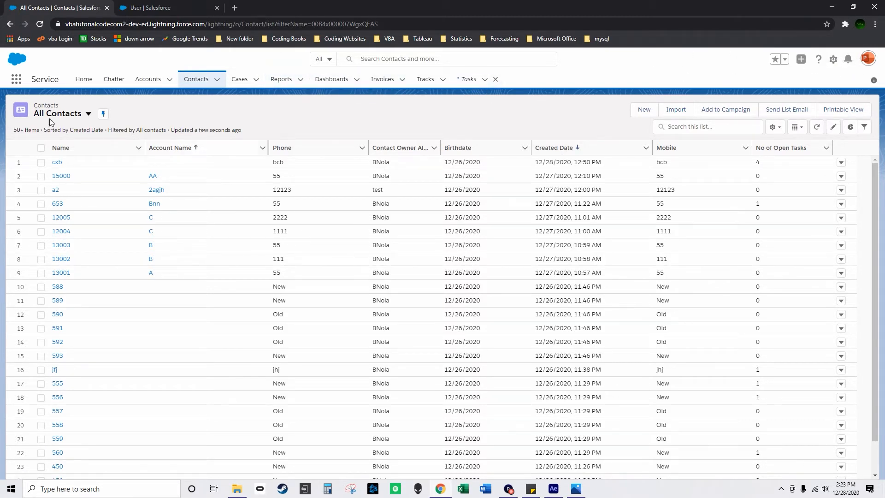
# Open the Users list in Setup to check the users' No of Open Tasks column.
pyautogui.click(833, 59)
pyautogui.click(808, 94)
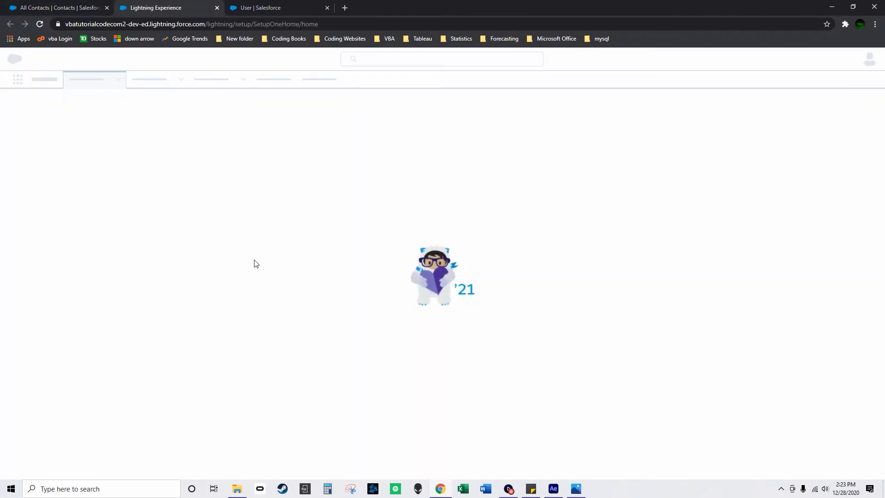
pyautogui.scroll(-3, 55, 346)
pyautogui.scroll(1, 43, 336)
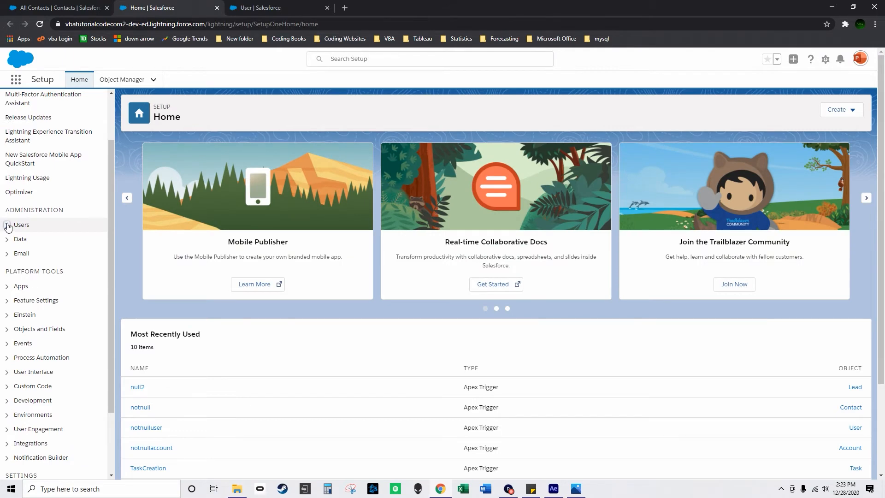
pyautogui.click(18, 224)
pyautogui.click(33, 340)
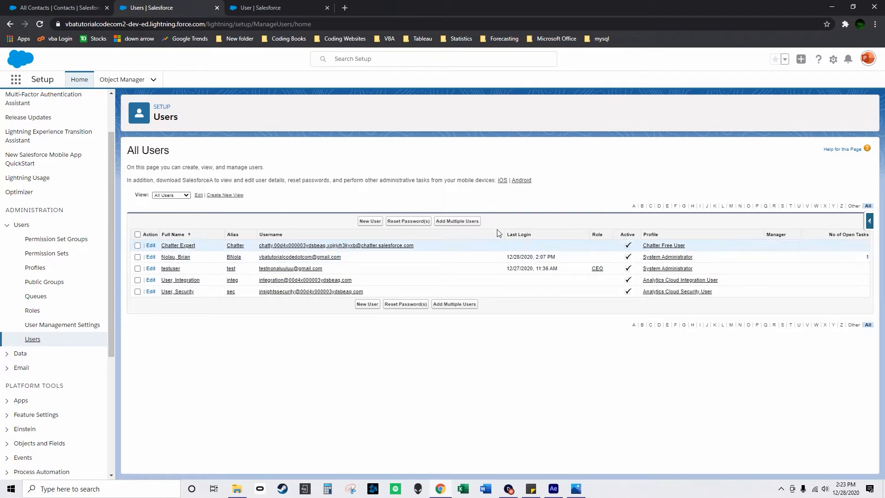
# Review the available and selected fields of the All Users view, and save the view without changes.
pyautogui.click(198, 195)
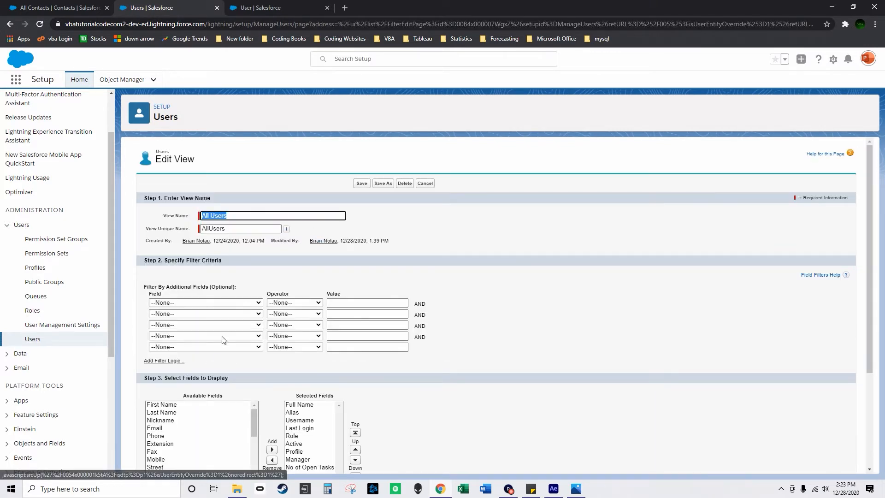
pyautogui.scroll(-2, 229, 392)
pyautogui.moveTo(256, 330); pyautogui.dragTo(226, 404)
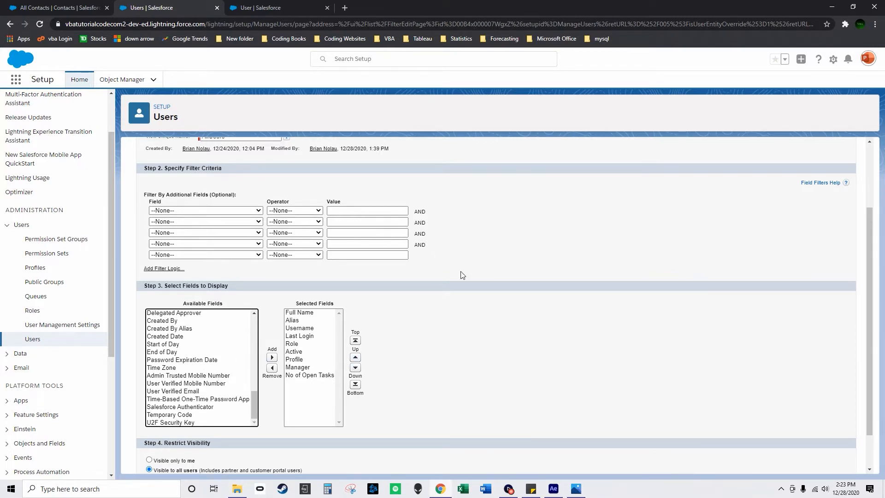
pyautogui.scroll(2, 461, 275)
pyautogui.click(361, 184)
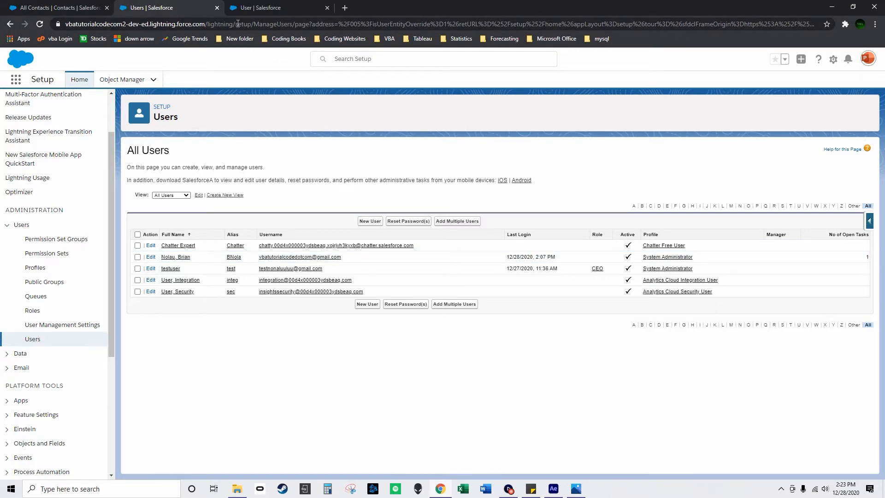
# Mark the task "Email 4331431 fdasfadg" as complete on the contact cxb.
pyautogui.click(52, 5)
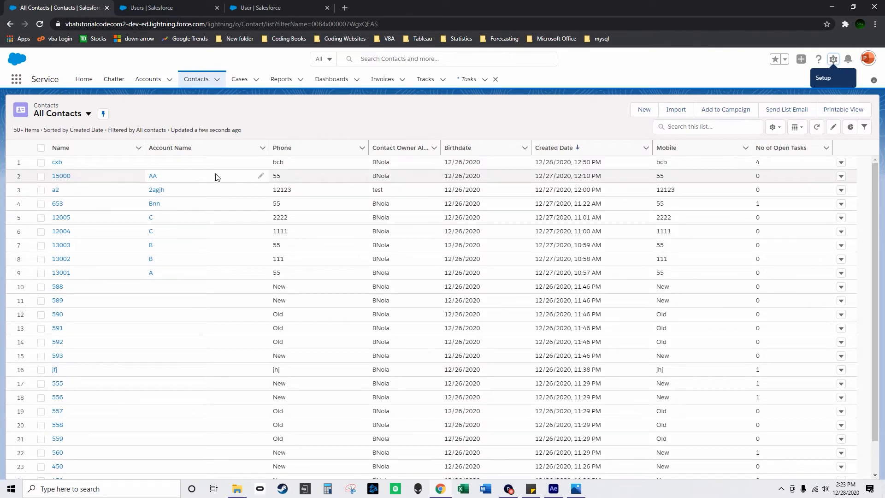
pyautogui.click(57, 163)
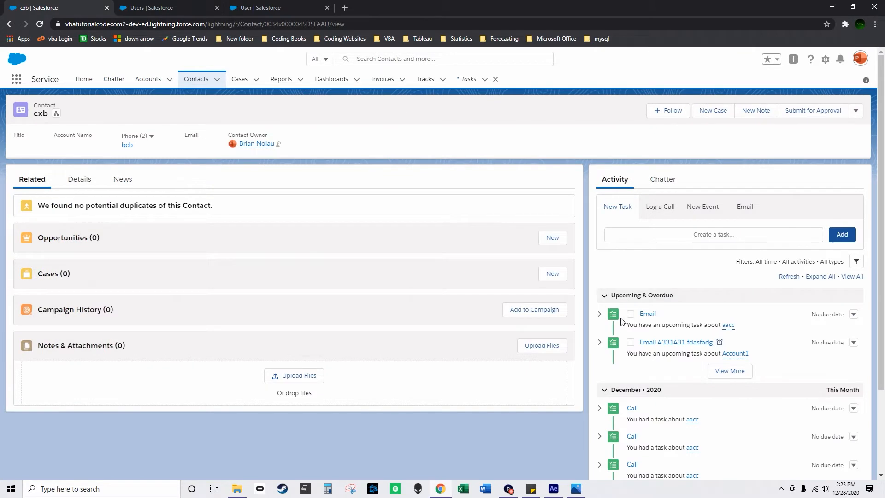
pyautogui.click(630, 342)
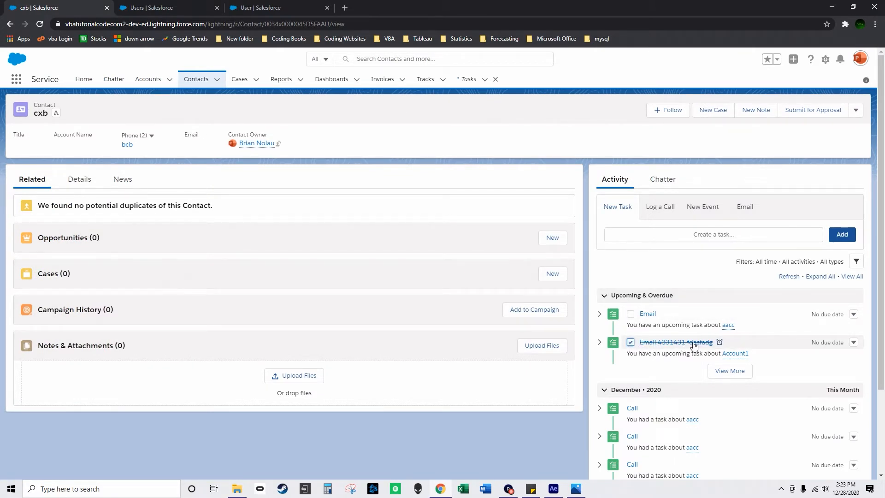
# Check Account1's open tasks in the accounts list, and reload the Users page to check the user's open tasks.
pyautogui.click(142, 80)
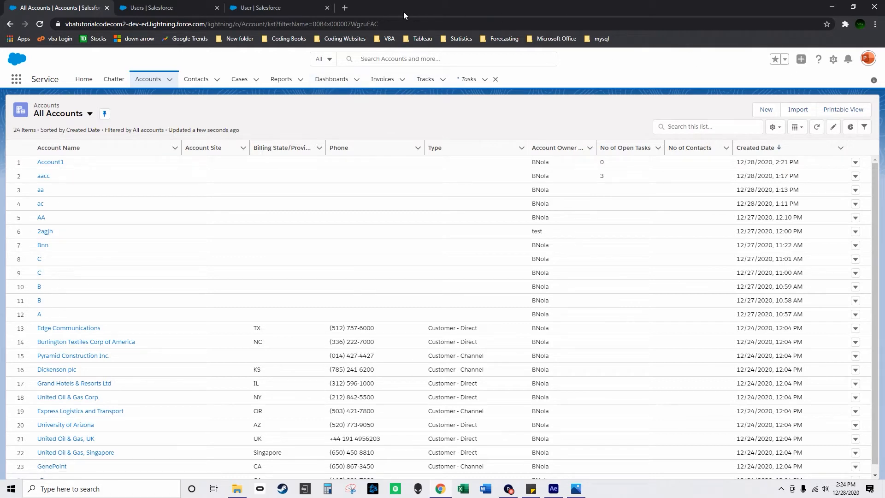
pyautogui.click(233, 8)
pyautogui.click(193, 6)
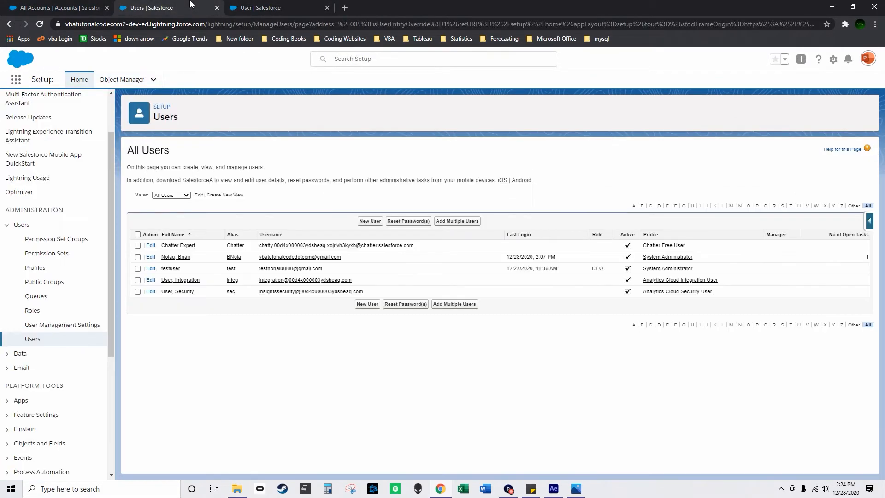
pyautogui.click(39, 23)
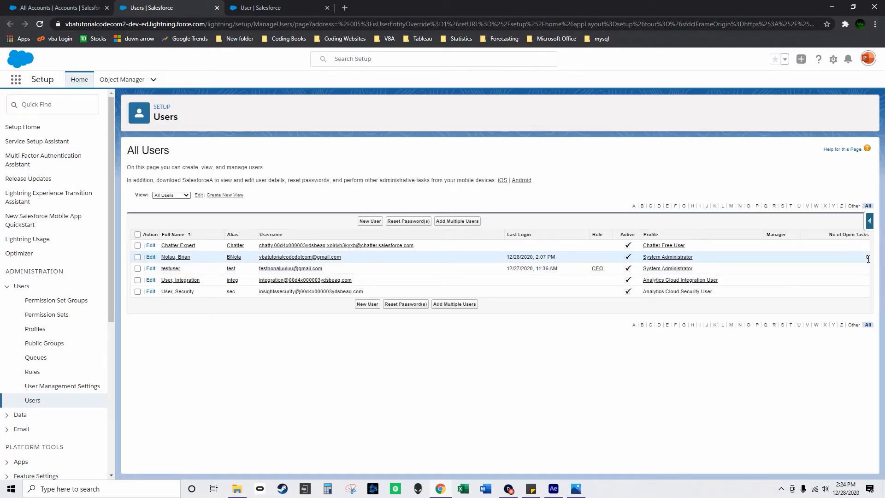
# Create a task with the subject fdaffsdgsdg, linked to contact cxb and related to Account1.
pyautogui.click(74, 1)
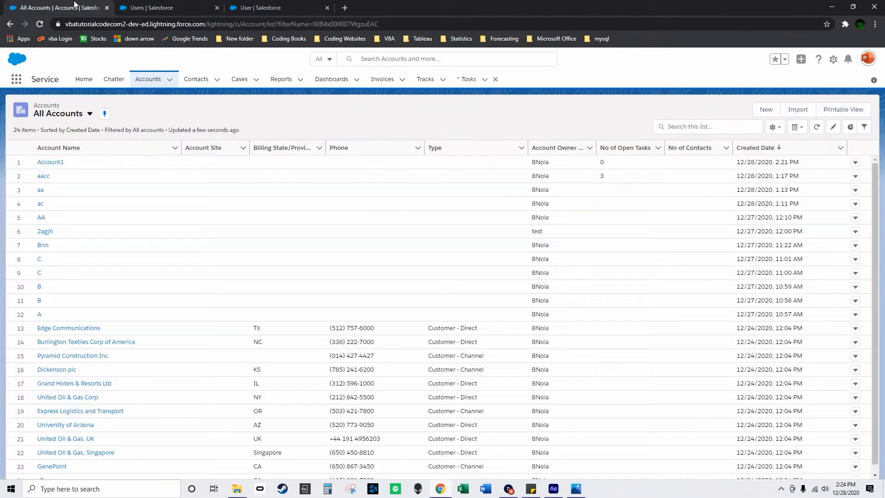
pyautogui.click(466, 80)
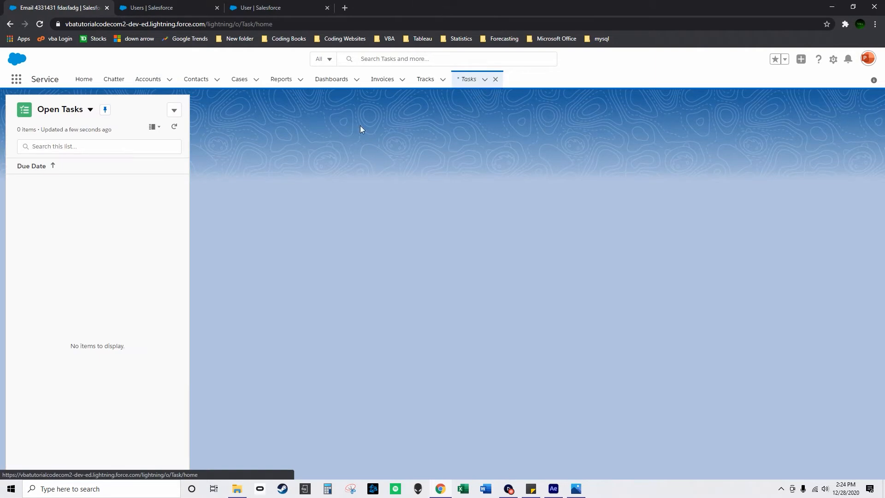
pyautogui.click(174, 111)
pyautogui.click(171, 131)
pyautogui.click(304, 205)
pyautogui.write('fdaffsdgsdg')
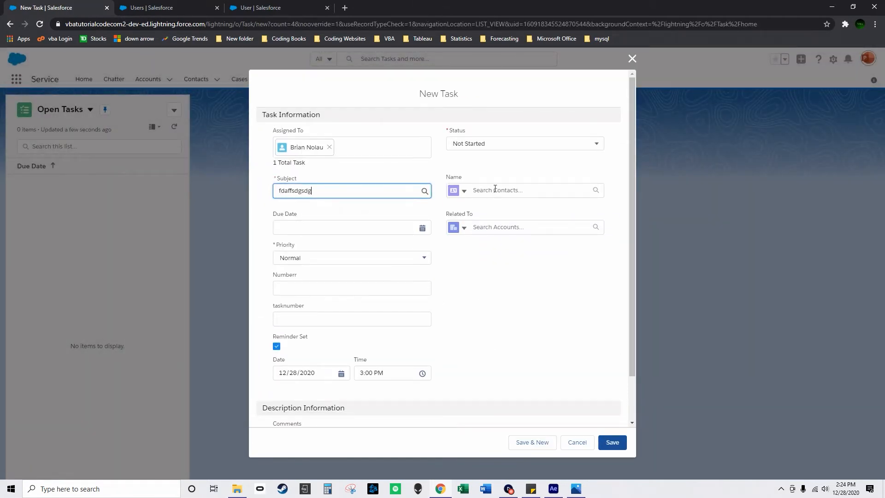
pyautogui.click(497, 191)
pyautogui.click(501, 207)
pyautogui.click(502, 228)
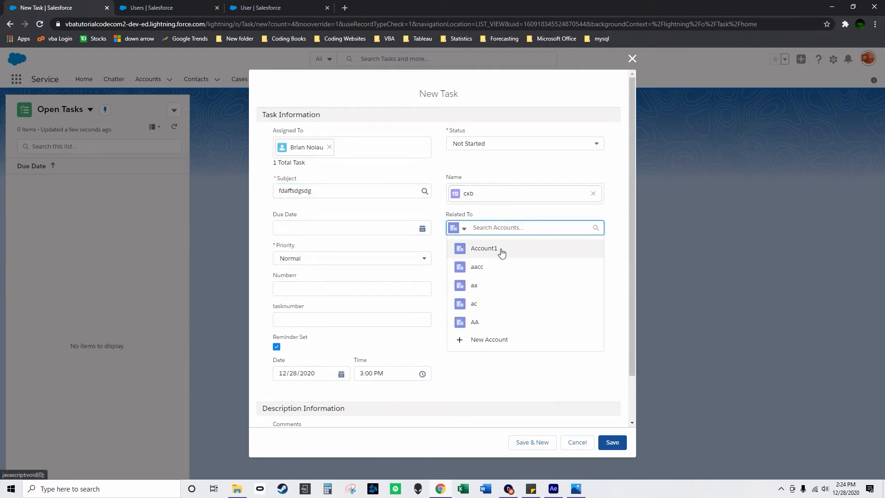
pyautogui.click(502, 251)
pyautogui.click(613, 443)
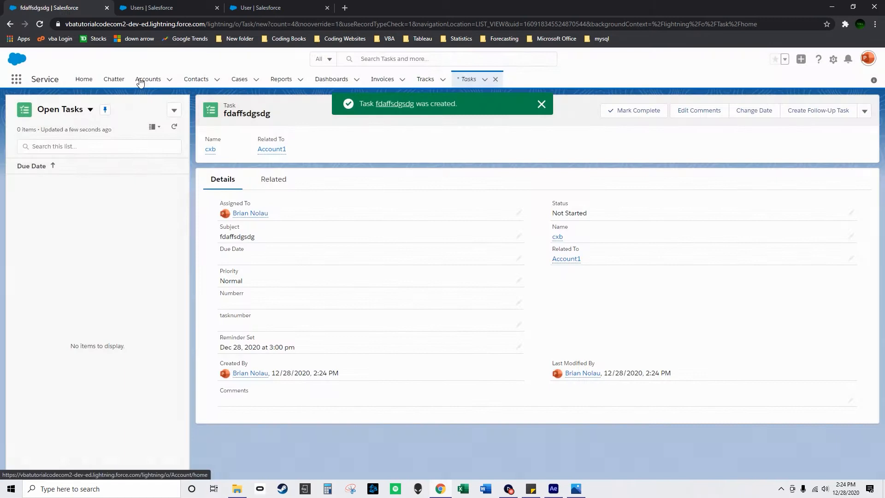
# Compare the No of Open Tasks columns in the All Accounts and All Contacts lists.
pyautogui.click(140, 81)
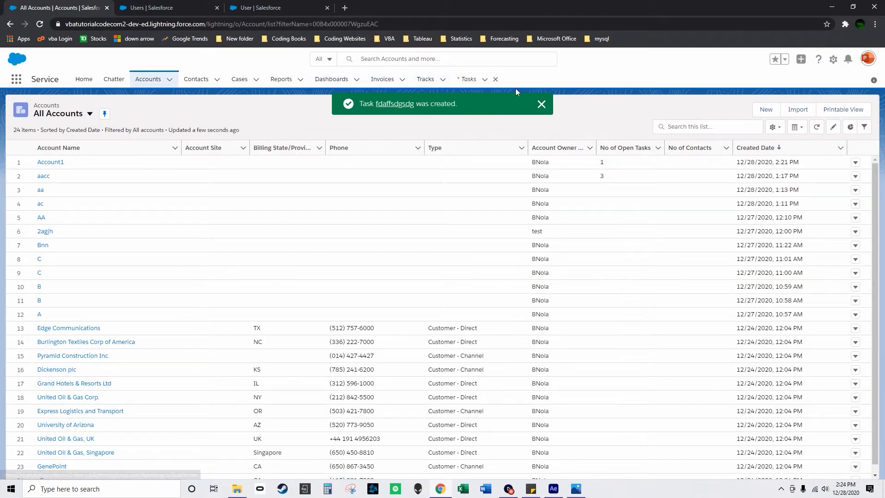
pyautogui.click(206, 81)
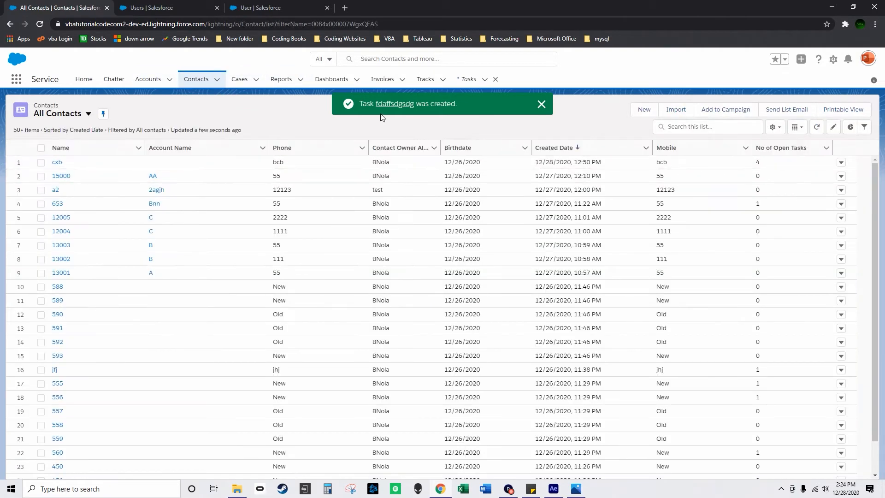
# Create a task with the subject sdffdfsdf and Numberr 123, linked to contact cxb and related to Account1.
pyautogui.click(468, 80)
pyautogui.click(175, 109)
pyautogui.click(162, 129)
pyautogui.click(510, 203)
pyautogui.click(492, 210)
pyautogui.click(500, 228)
pyautogui.click(491, 249)
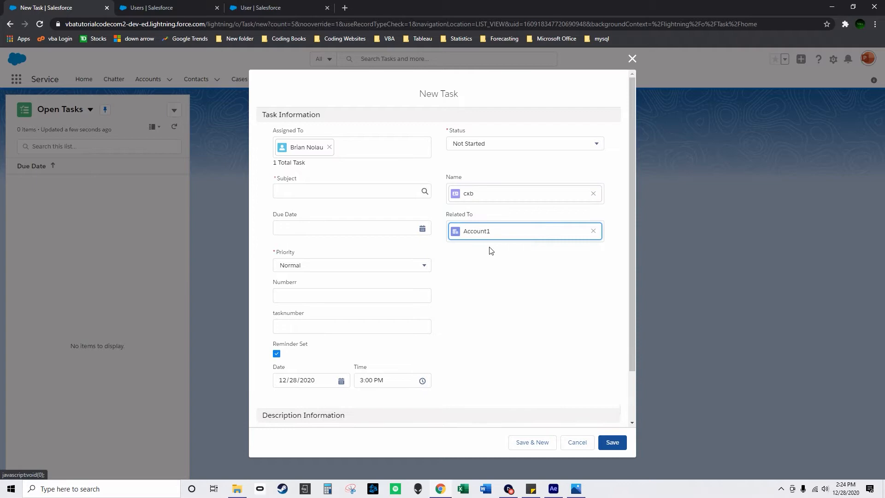
pyautogui.click(332, 191)
pyautogui.write('sdffdf')
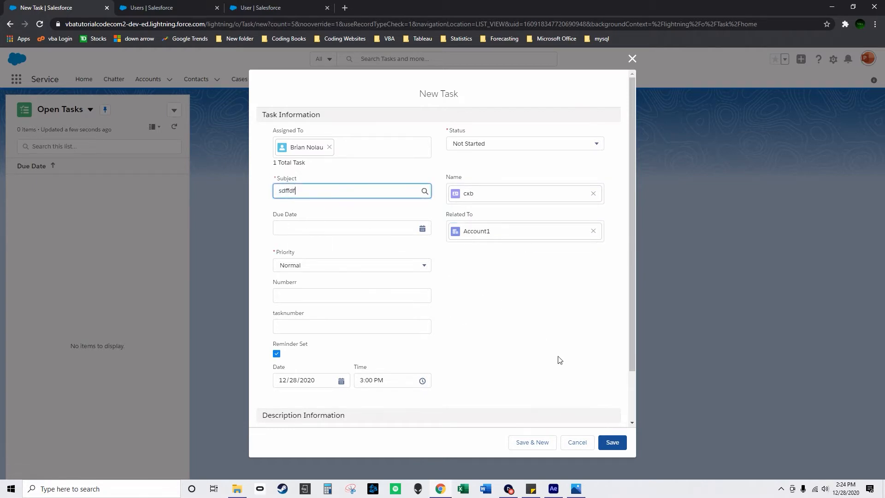
pyautogui.click(328, 295)
pyautogui.write('123')
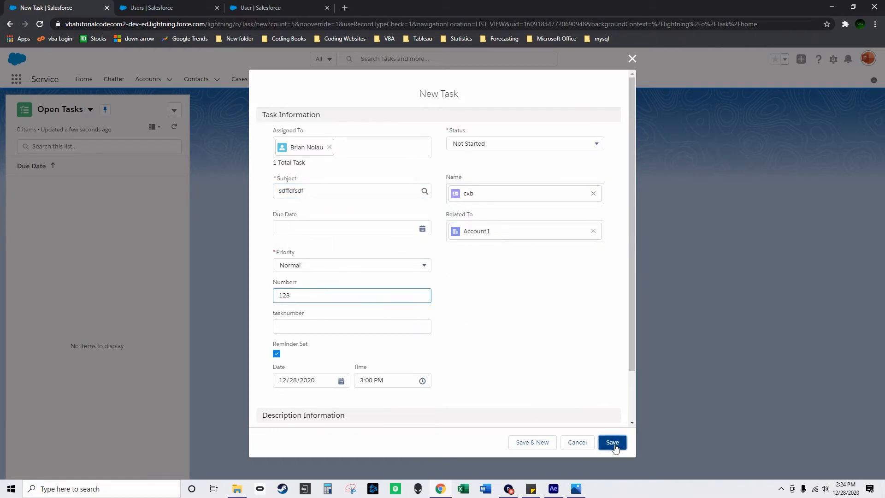
pyautogui.click(612, 442)
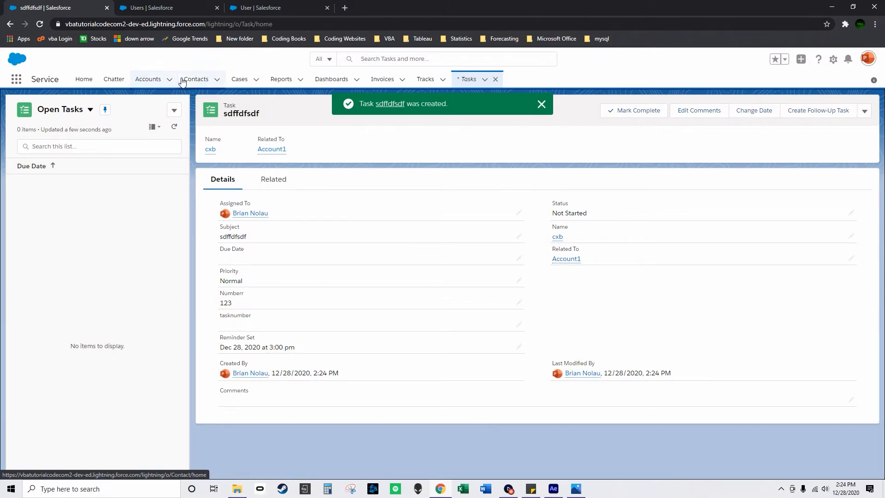
# Open the fdaffsdgsdg task from contact cxb and set its Numberr to 12,323.
pyautogui.click(196, 79)
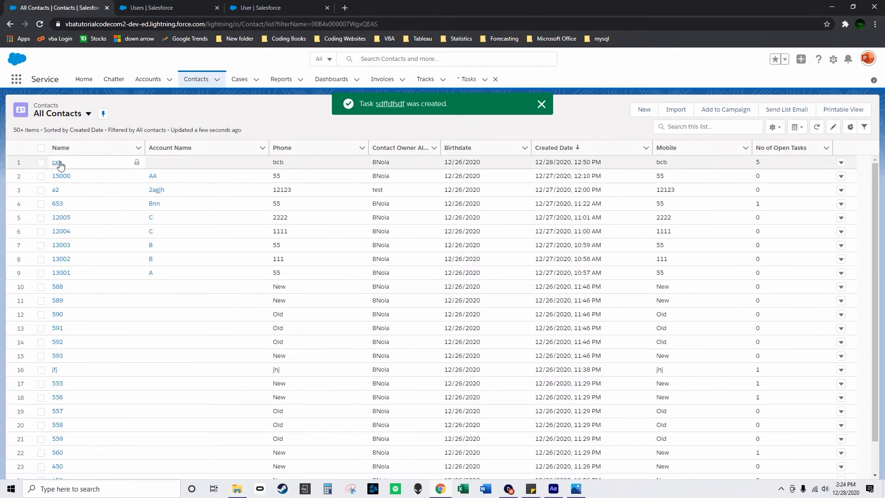
pyautogui.click(58, 162)
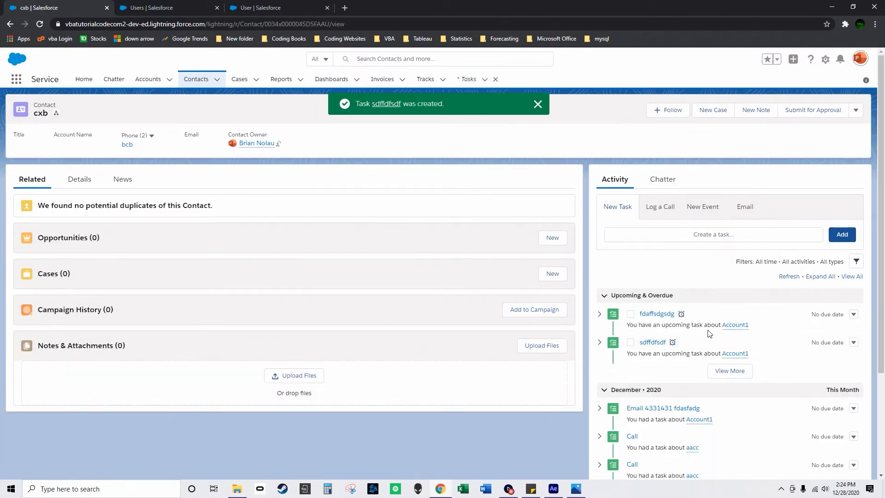
pyautogui.click(644, 315)
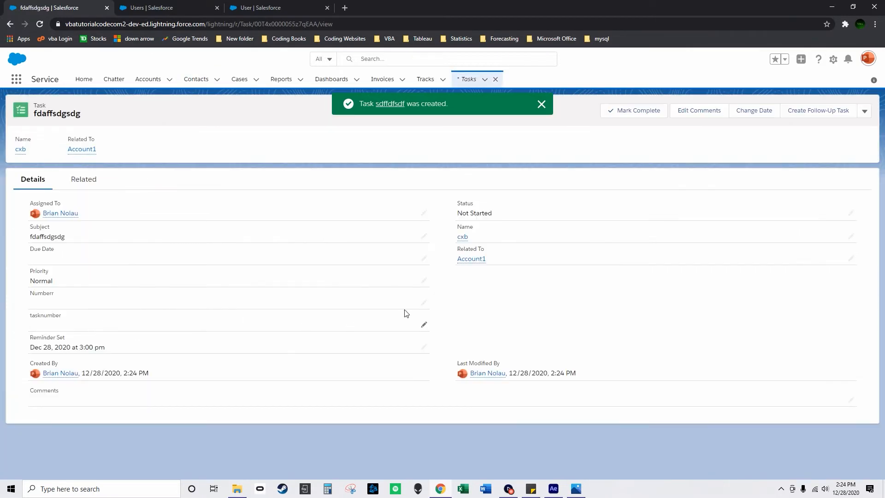
pyautogui.write('323')
pyautogui.click(457, 465)
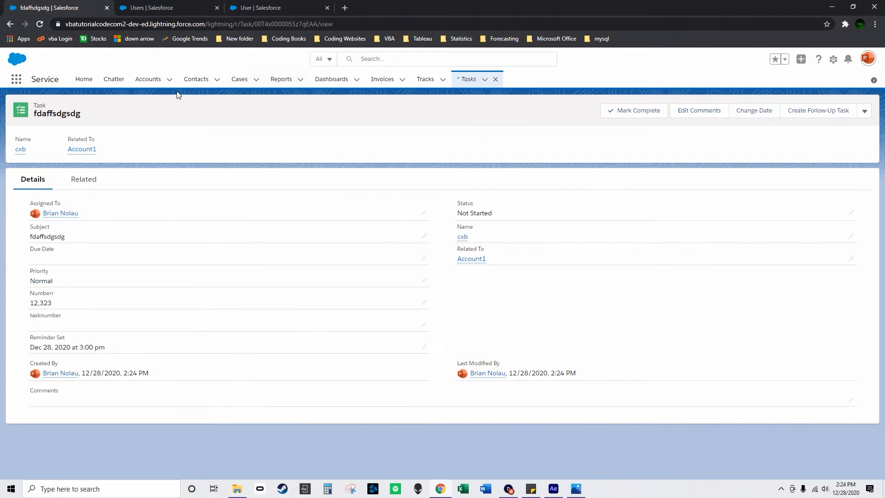
# Check Account1's No of Open Tasks in the accounts list, and reload the Users page to compare the user's count.
pyautogui.click(141, 79)
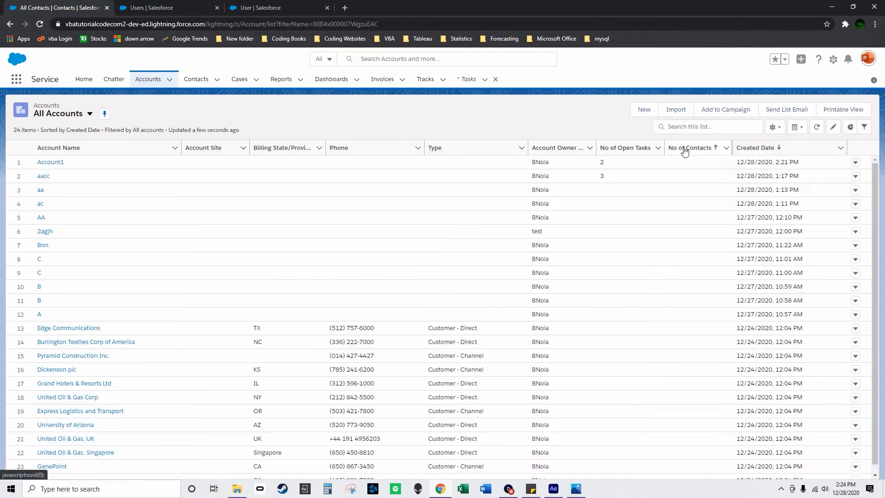
pyautogui.click(258, 12)
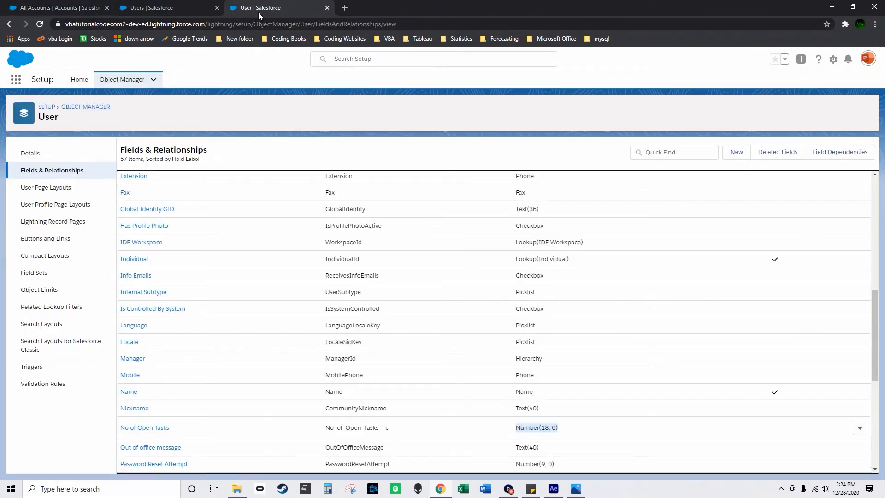
pyautogui.click(170, 8)
pyautogui.click(40, 24)
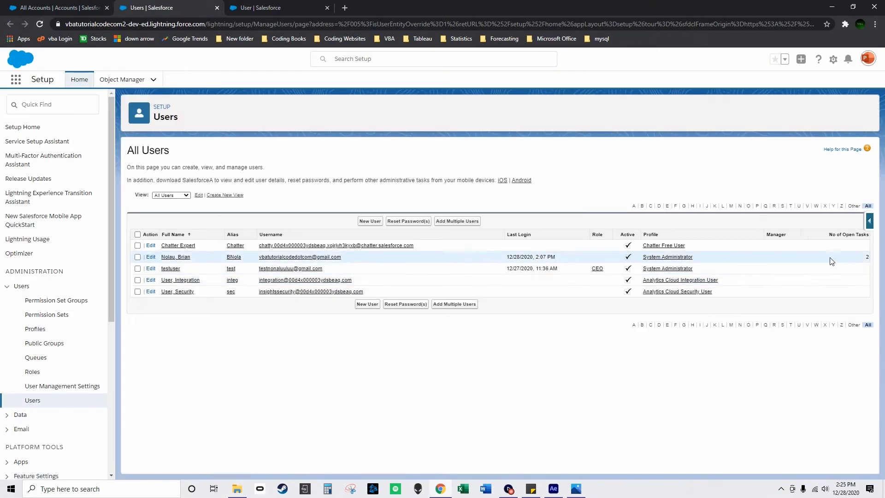
# Mark the sdffdfsdf and fdaffsdgsdg tasks as complete on Account1.
pyautogui.click(80, 4)
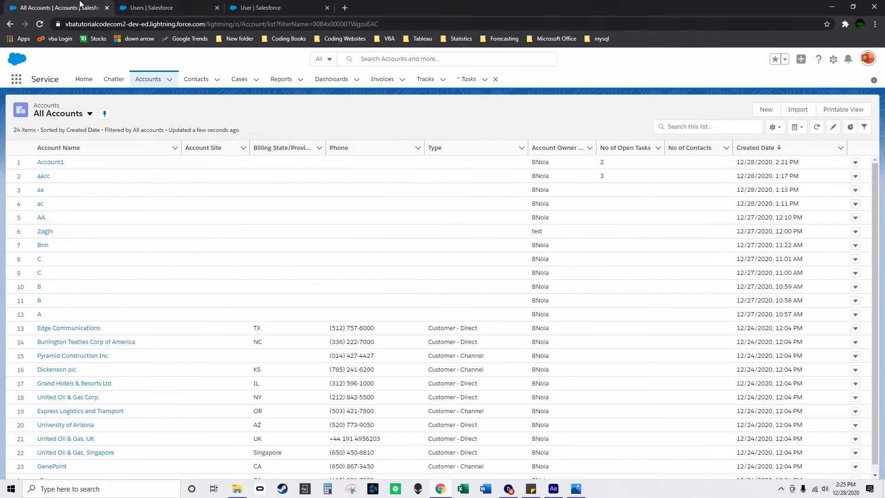
pyautogui.click(56, 163)
pyautogui.click(635, 313)
pyautogui.click(636, 341)
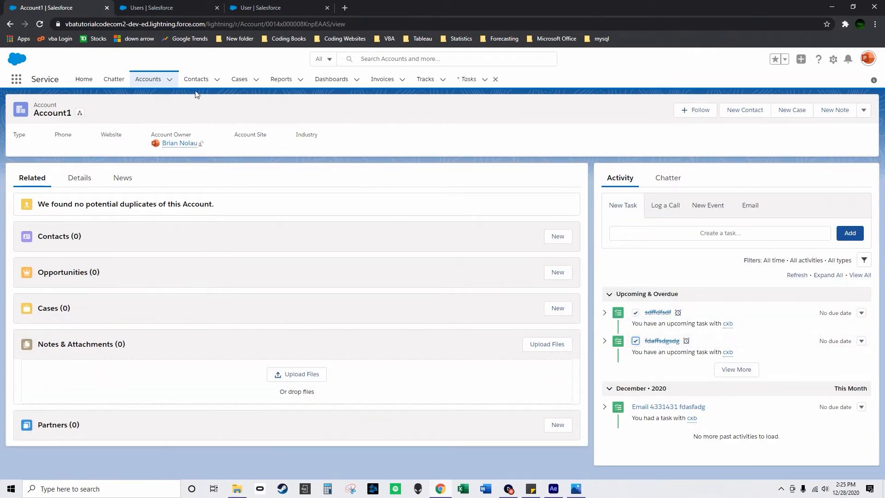
# Recheck the No of Open Tasks for Account1 in the accounts list and for the user on the reloaded Users page.
pyautogui.click(150, 80)
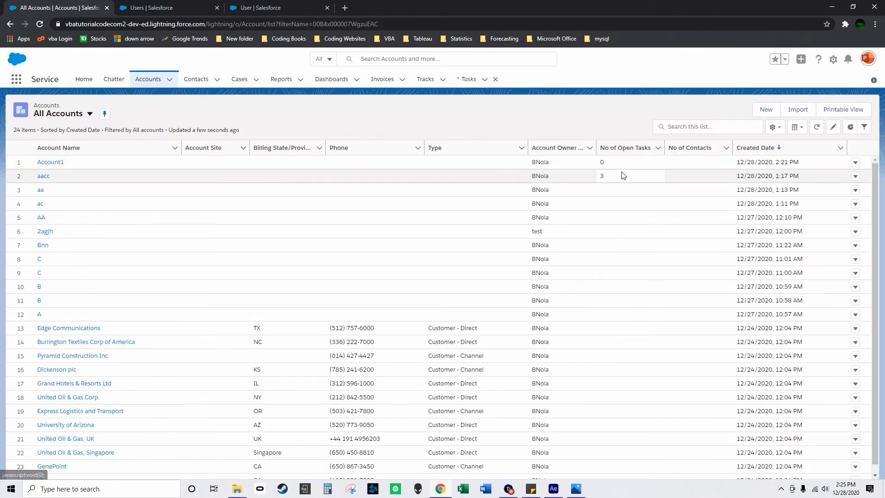
pyautogui.click(258, 8)
pyautogui.click(156, 7)
pyautogui.click(40, 24)
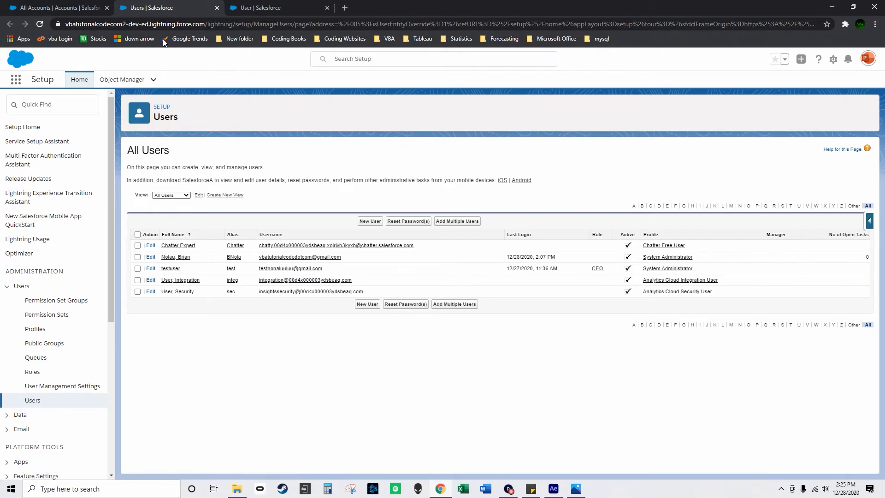
pyautogui.click(65, 4)
pyautogui.click(253, 9)
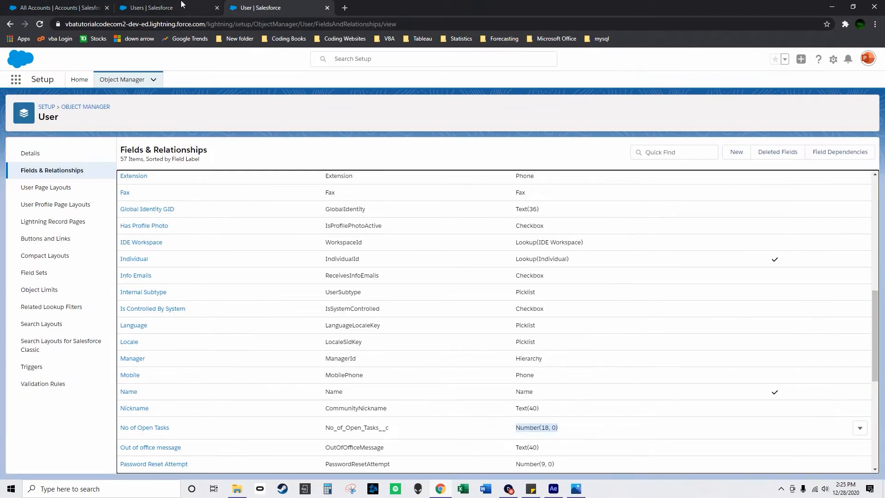
pyautogui.click(182, 6)
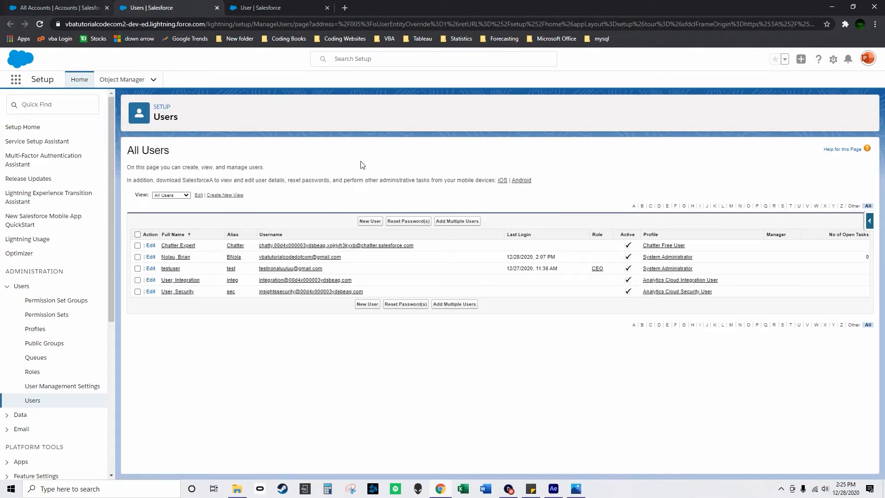
pyautogui.click(70, 5)
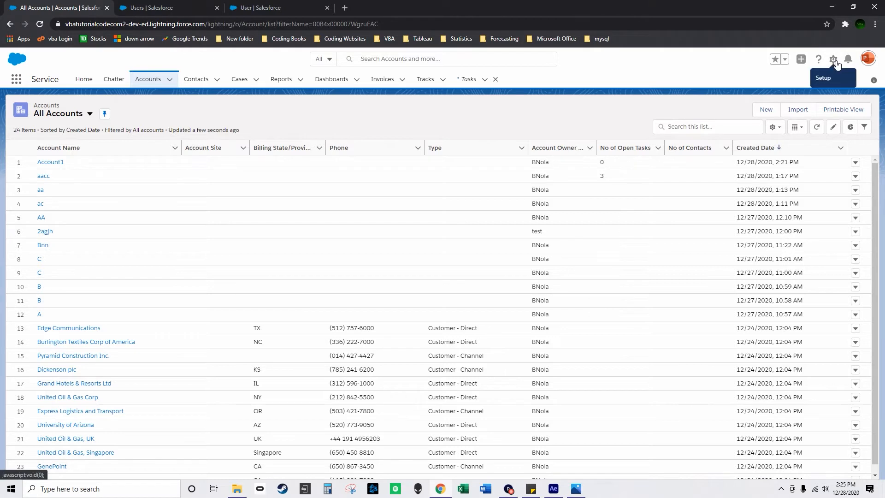
pyautogui.click(213, 147)
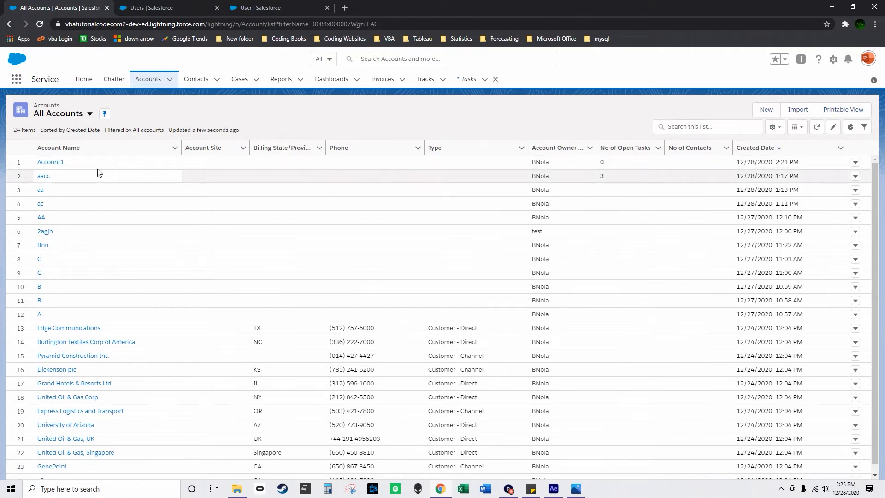
# Start a new task with the subject Call me, linked to contact cxb and related to Account1.
pyautogui.click(467, 79)
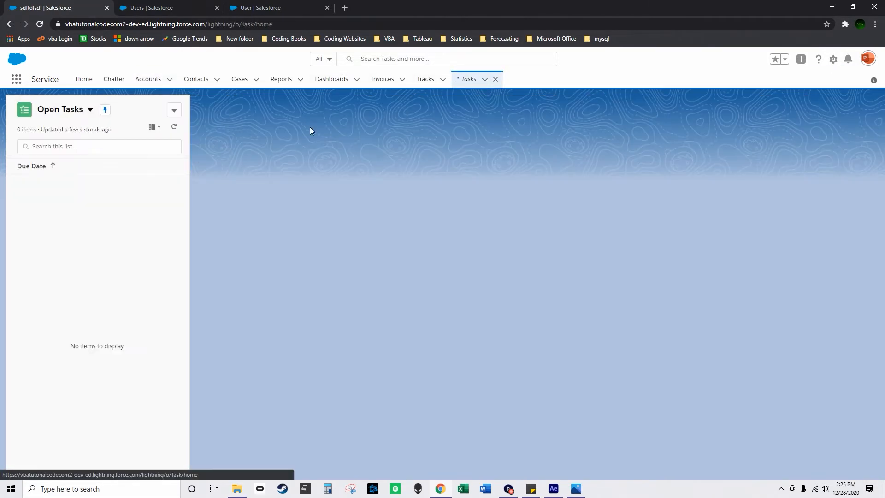
pyautogui.click(173, 110)
pyautogui.click(162, 130)
pyautogui.click(327, 206)
pyautogui.click(325, 223)
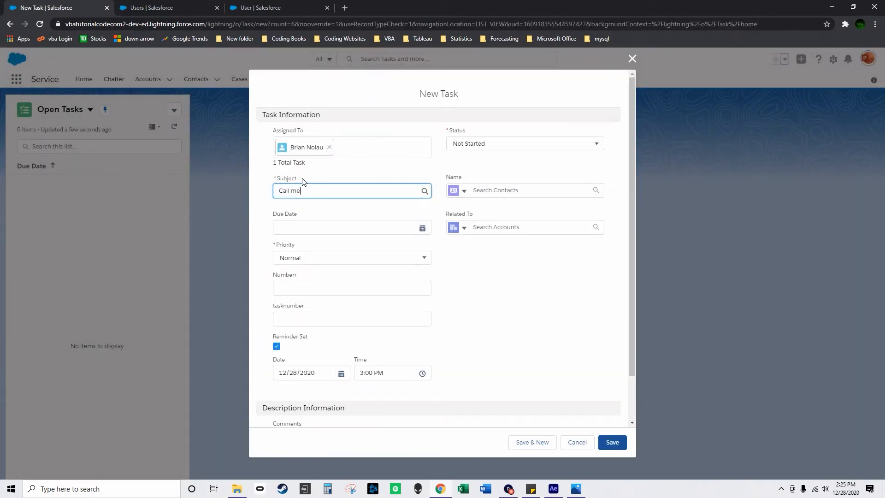
pyautogui.click(483, 195)
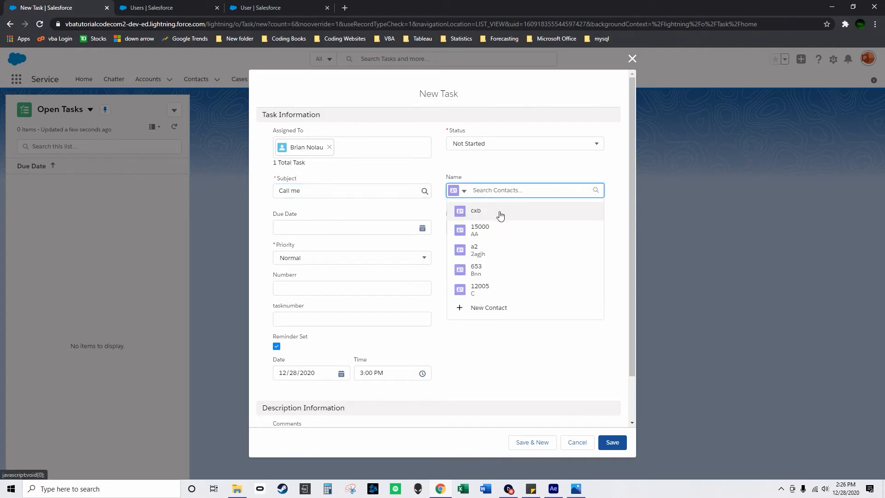
pyautogui.click(498, 210)
pyautogui.click(502, 227)
pyautogui.click(506, 253)
# Save the new task with its reminder time set to 2:00 PM, and dismiss the resulting notifications.
pyautogui.click(376, 382)
pyautogui.scroll(-3, 395, 343)
pyautogui.scroll(-10, 399, 346)
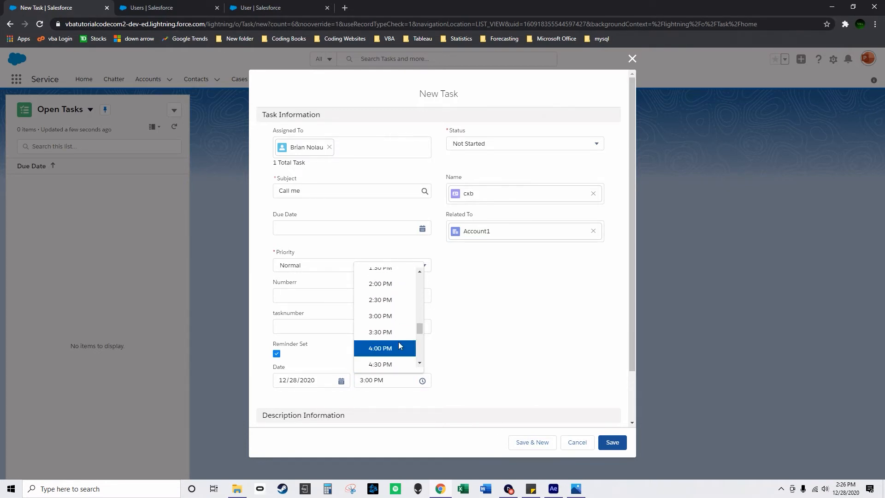
pyautogui.scroll(2, 399, 332)
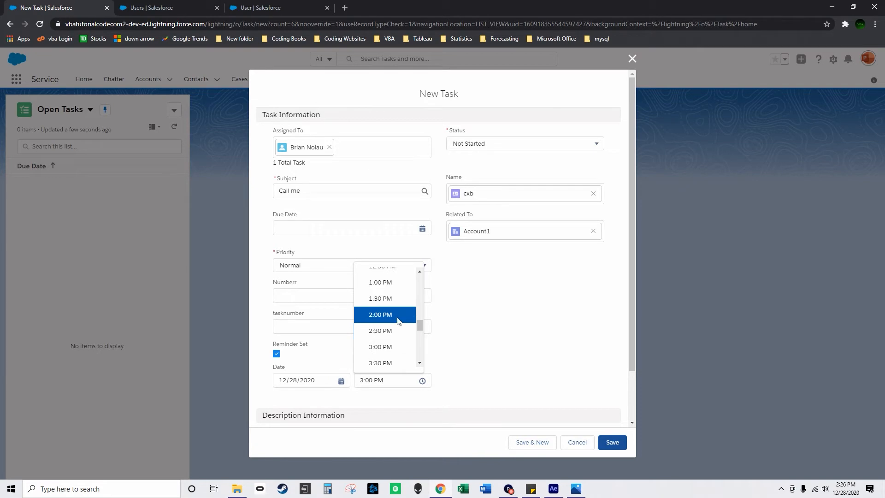
pyautogui.click(399, 319)
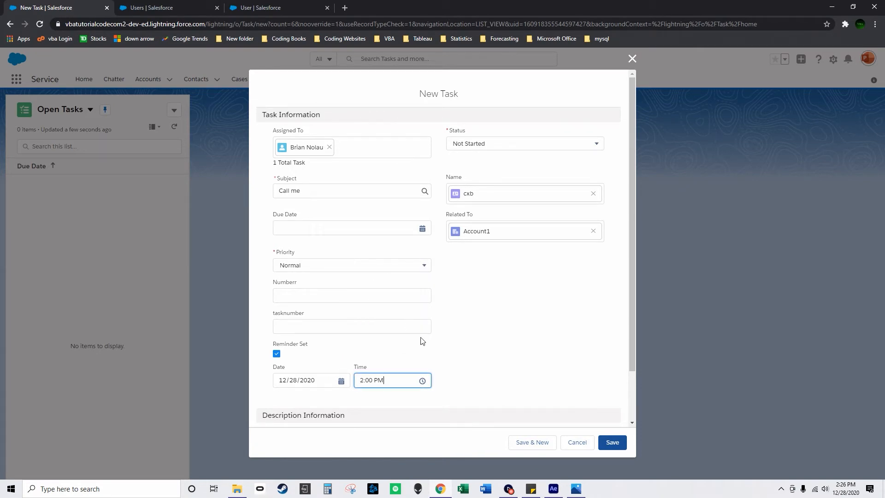
pyautogui.click(613, 443)
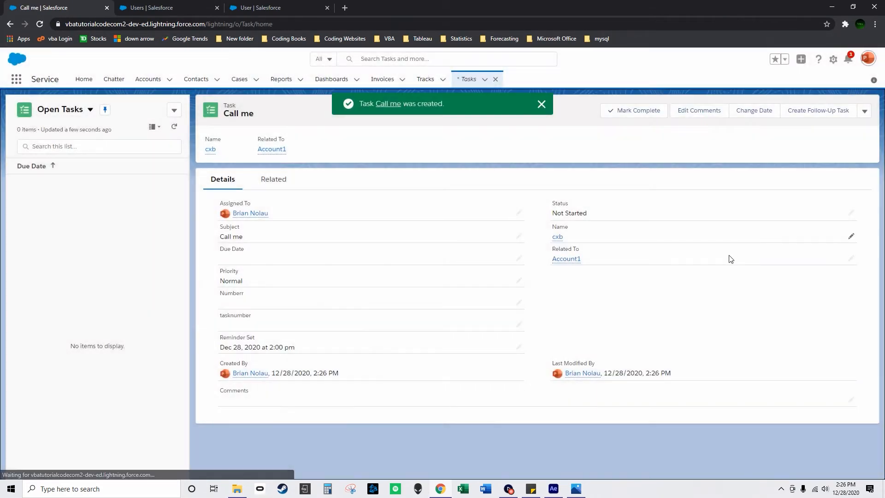
pyautogui.click(546, 106)
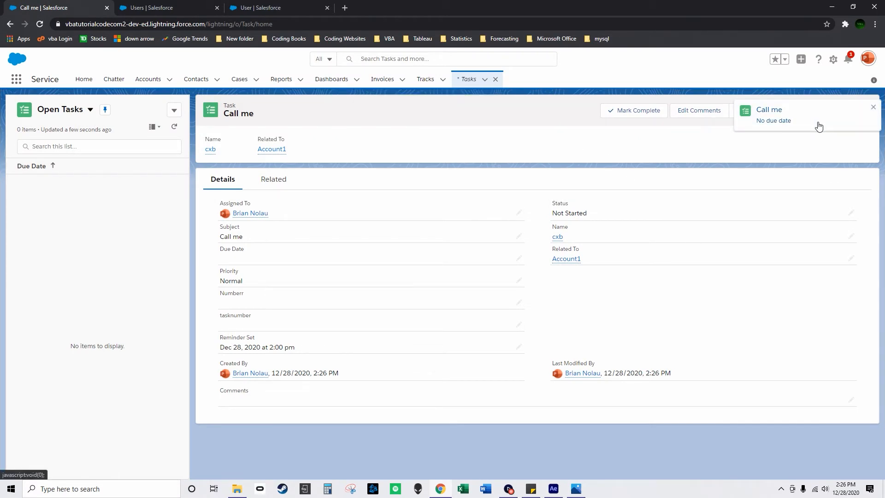
pyautogui.click(874, 107)
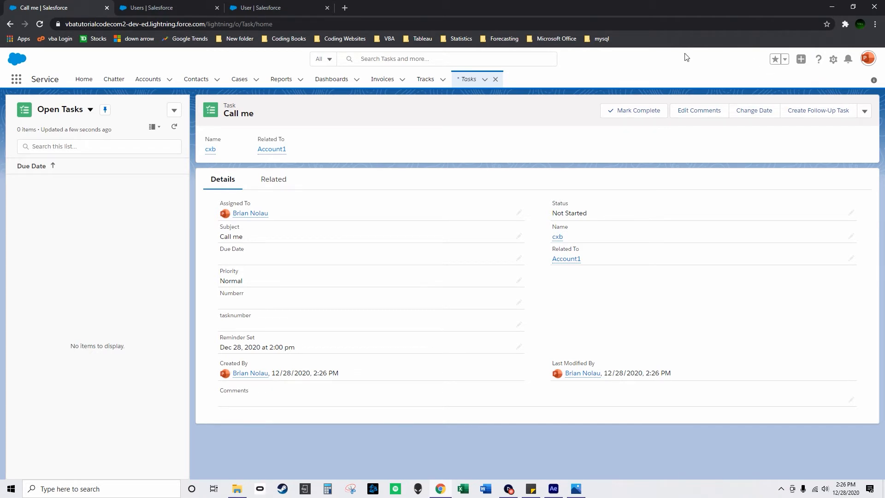
# Reload the Users page to check the user's open tasks, and view Account1's open tasks in the accounts list.
pyautogui.click(181, 6)
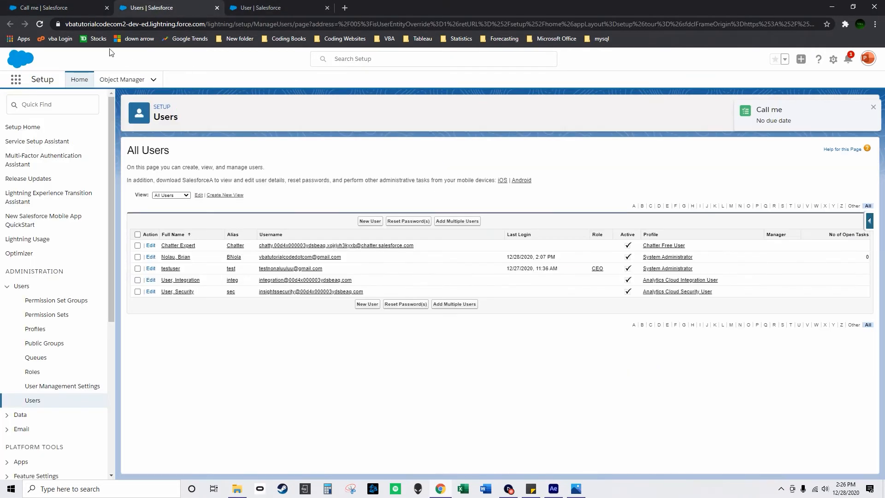
pyautogui.click(39, 24)
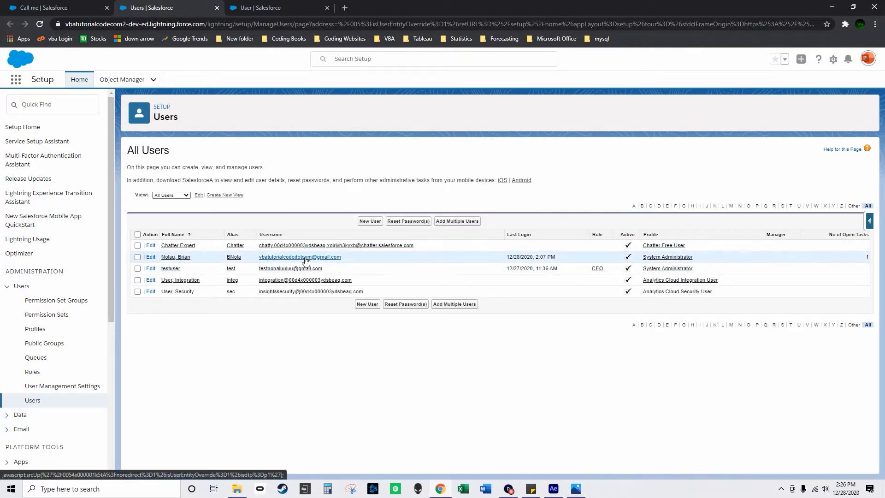
pyautogui.click(44, 8)
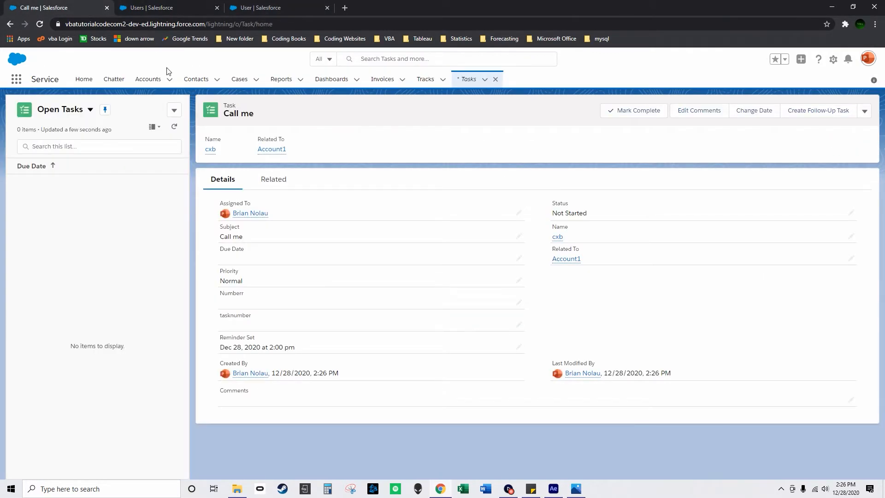
pyautogui.click(141, 82)
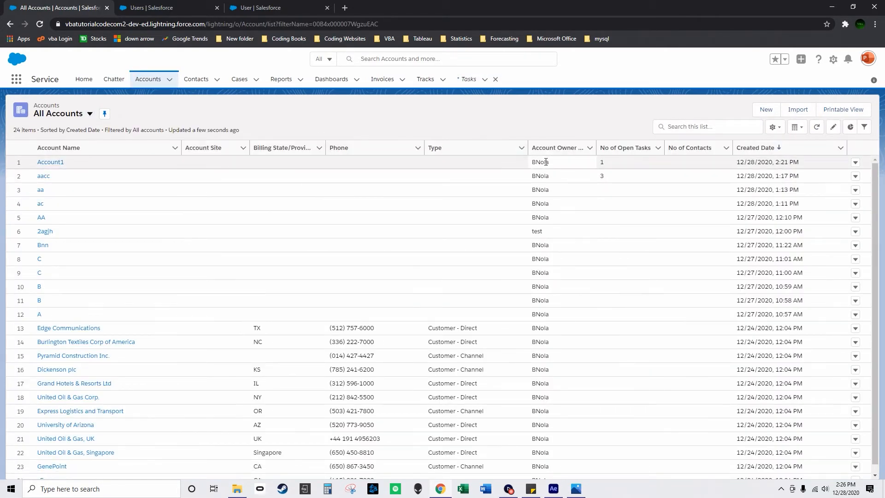
# Try to complete the Call me task on Account1, and save that task with its Numberr set to 1223.
pyautogui.click(59, 162)
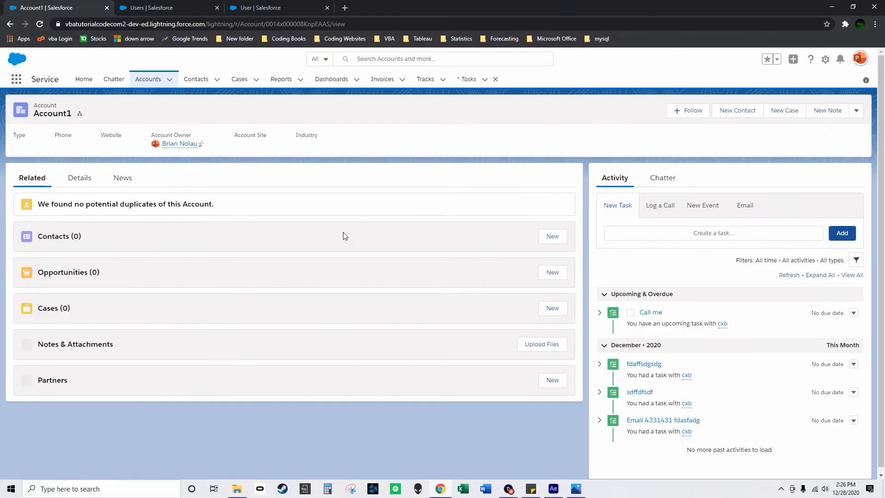
pyautogui.click(632, 313)
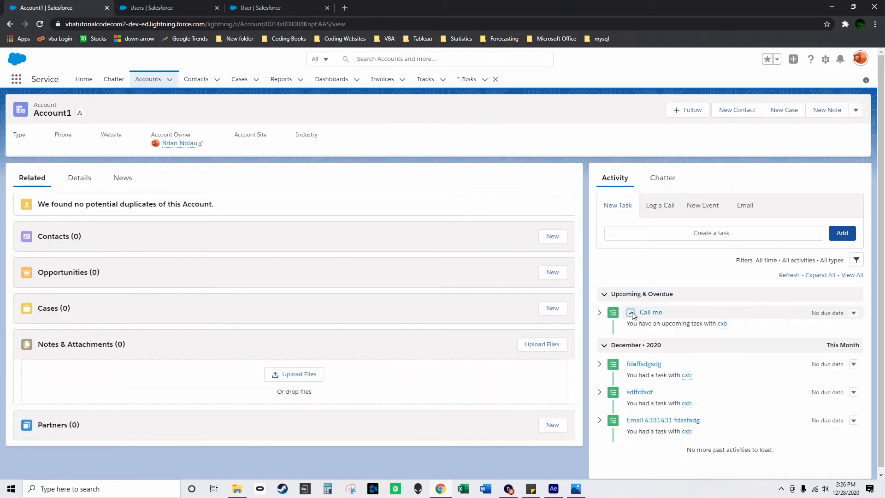
pyautogui.click(655, 312)
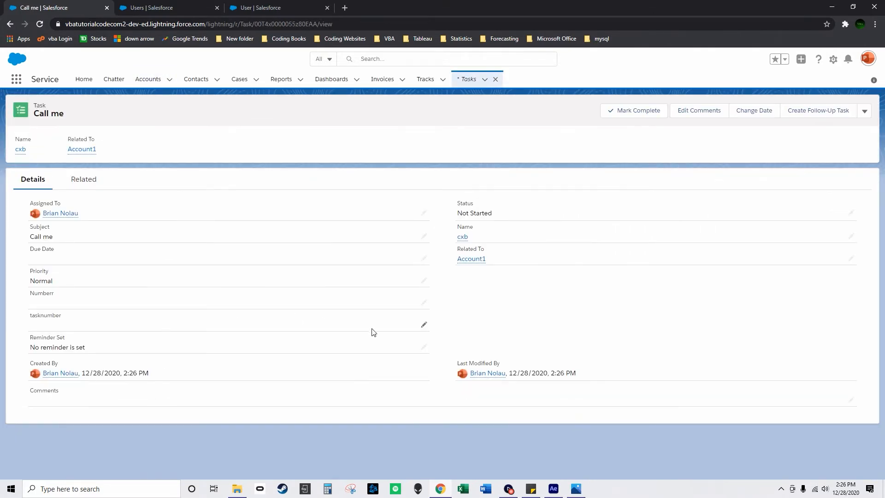
pyautogui.click(422, 302)
pyautogui.write('1223')
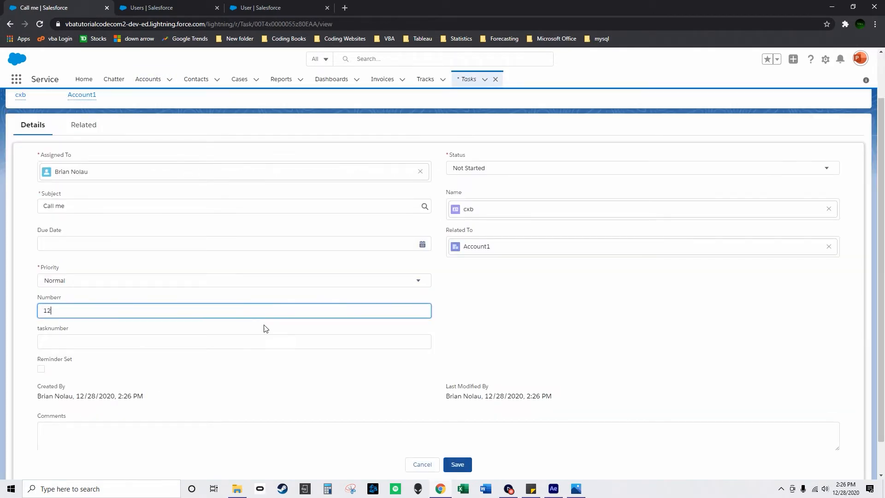
pyautogui.click(458, 465)
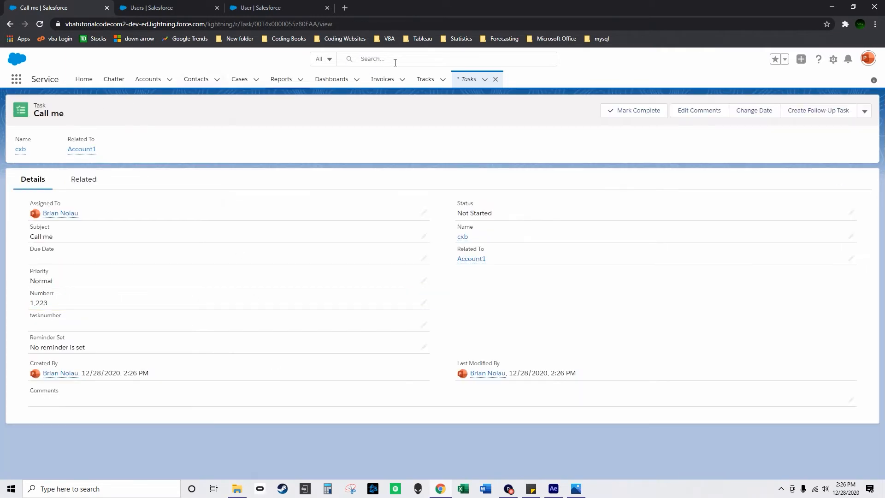
# Mark the Call me task on Account1 as complete and recheck the account's No of Open Tasks in the accounts list.
pyautogui.click(154, 79)
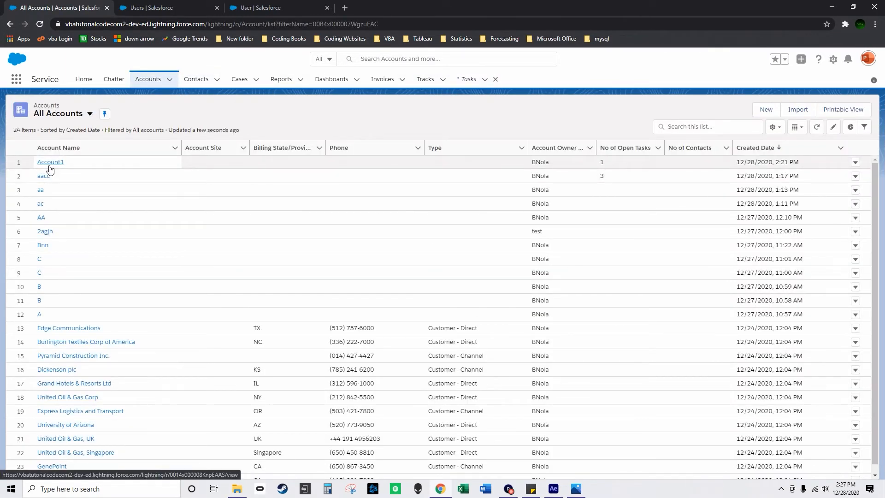
pyautogui.click(95, 163)
pyautogui.click(631, 313)
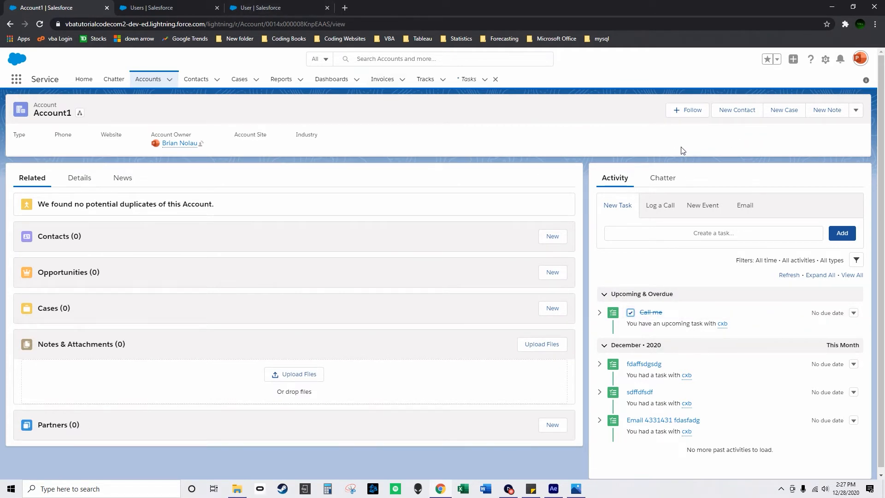
pyautogui.click(153, 79)
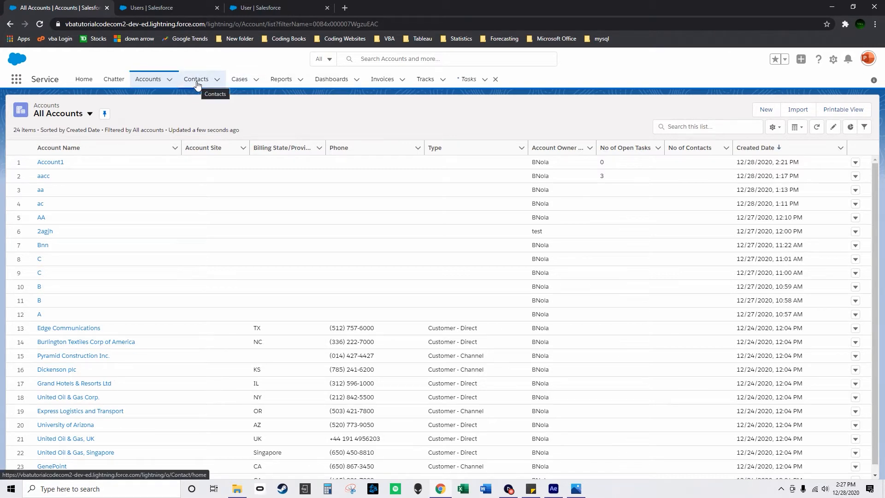
# Look through the Object Manager in Setup and view the Account object's Fields & Relationships.
pyautogui.click(181, 3)
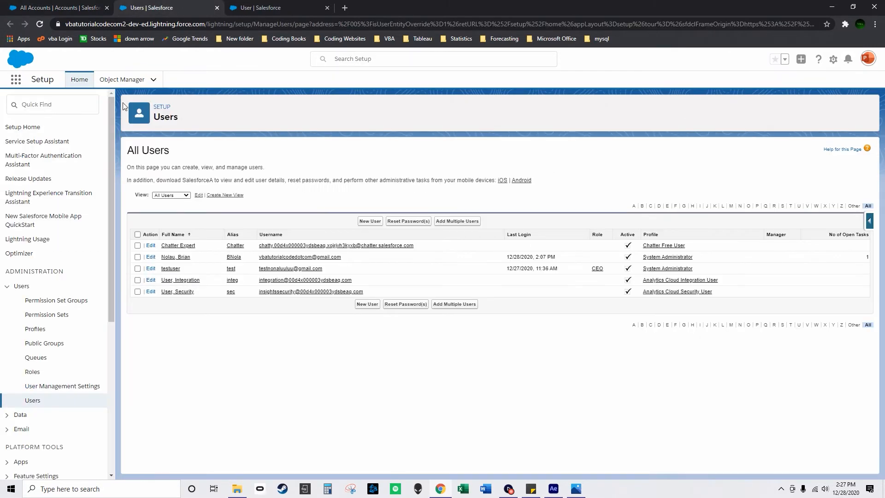
pyautogui.click(107, 79)
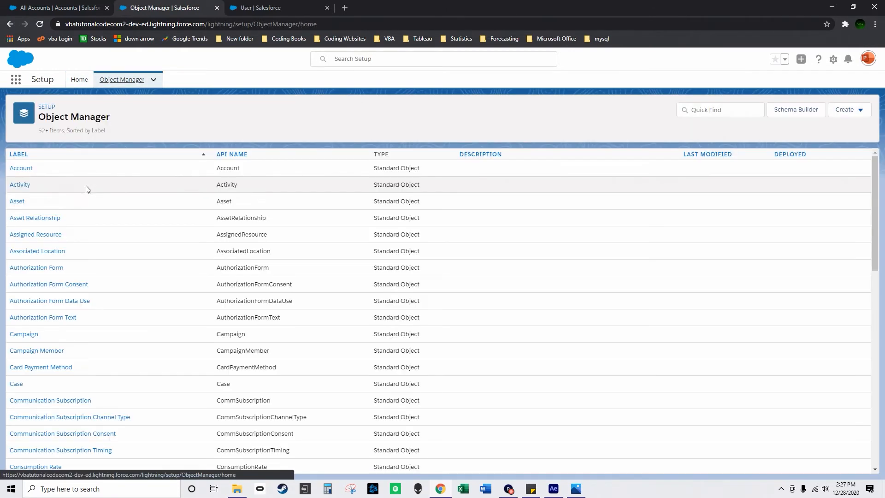
pyautogui.click(26, 172)
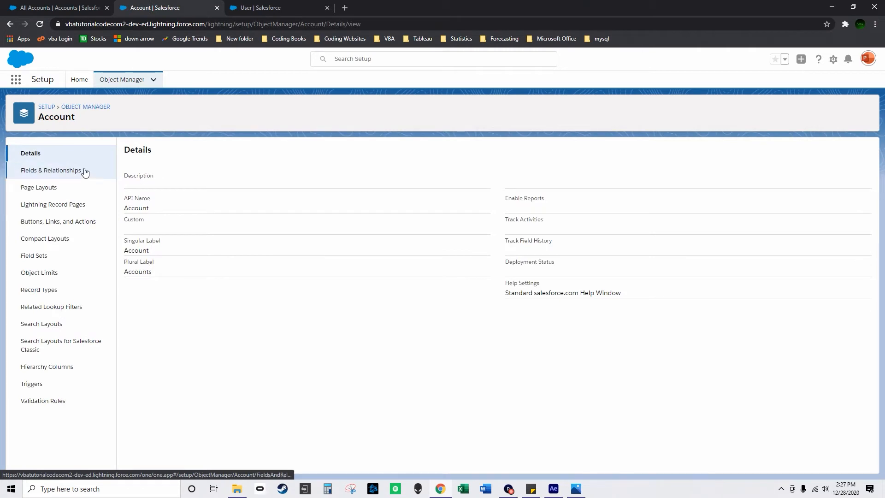
pyautogui.click(8, 25)
pyautogui.scroll(-4, 74, 341)
pyautogui.scroll(4, 90, 323)
pyautogui.click(26, 172)
pyautogui.click(49, 171)
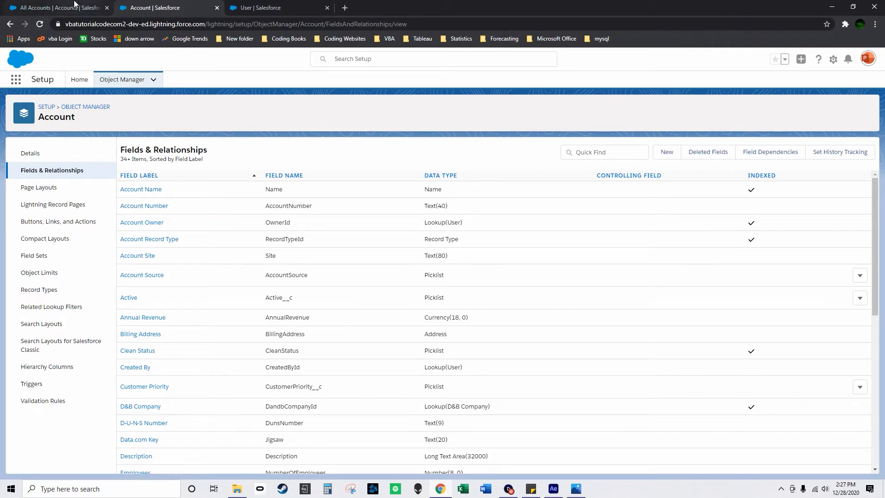
# Review the TaskTrigger2 code in the Developer Console, from the Id sets to the open task increments, and close the console.
pyautogui.click(837, 63)
pyautogui.click(802, 123)
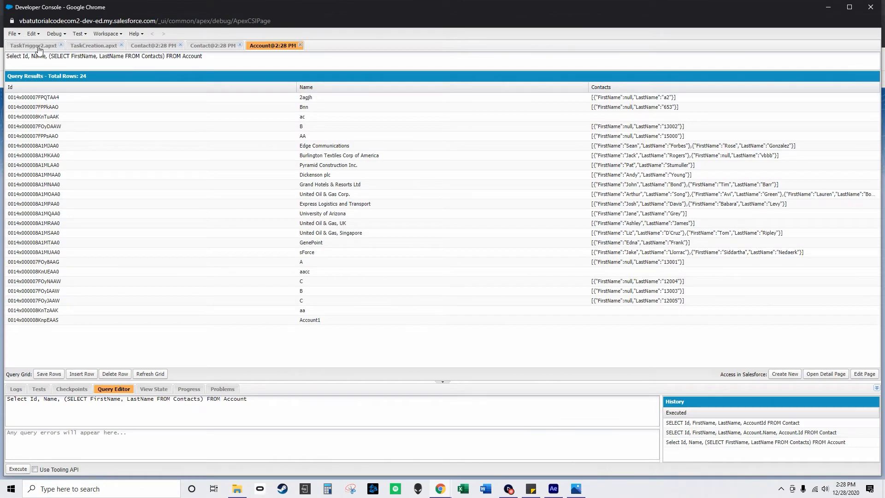
pyautogui.click(39, 49)
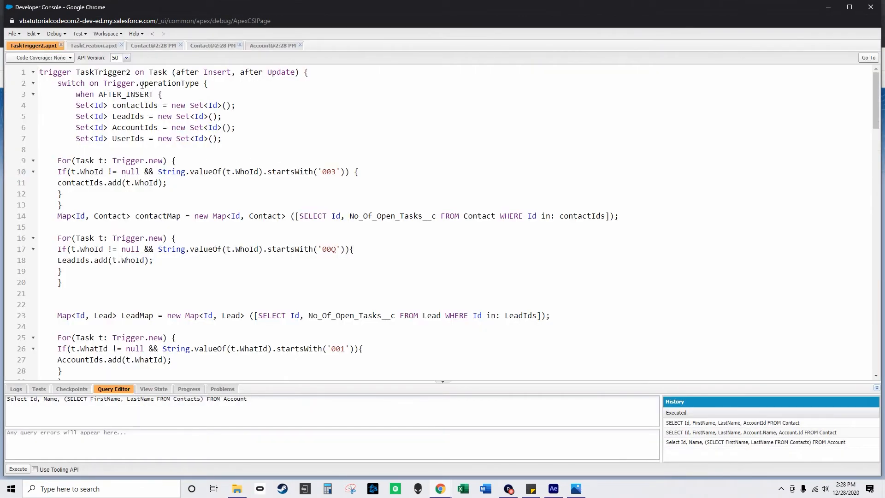
pyautogui.doubleClick(159, 73)
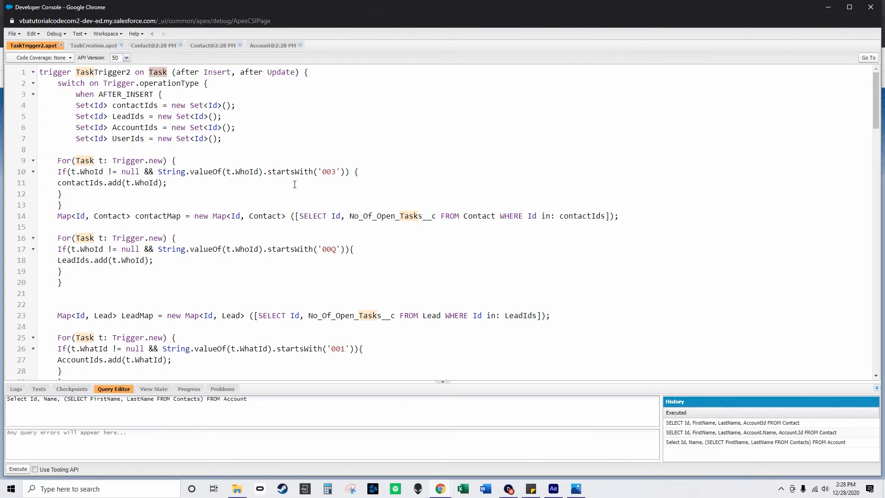
pyautogui.scroll(-3, 295, 185)
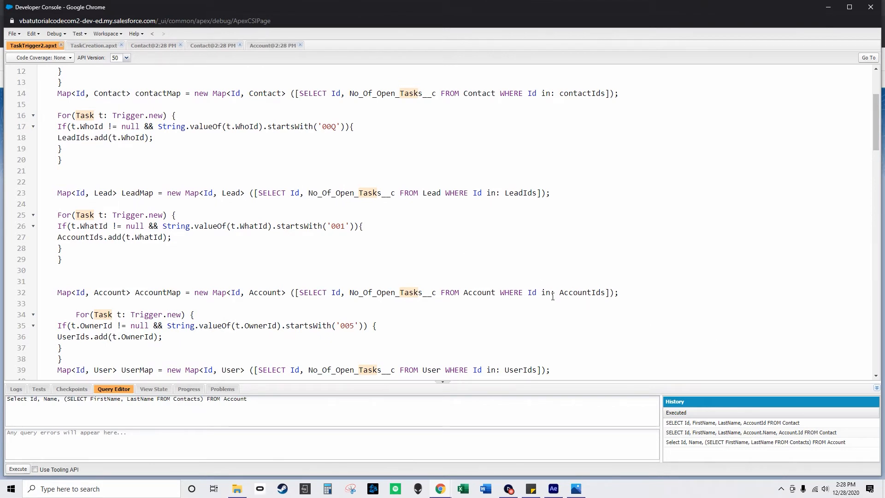
pyautogui.scroll(-2, 553, 296)
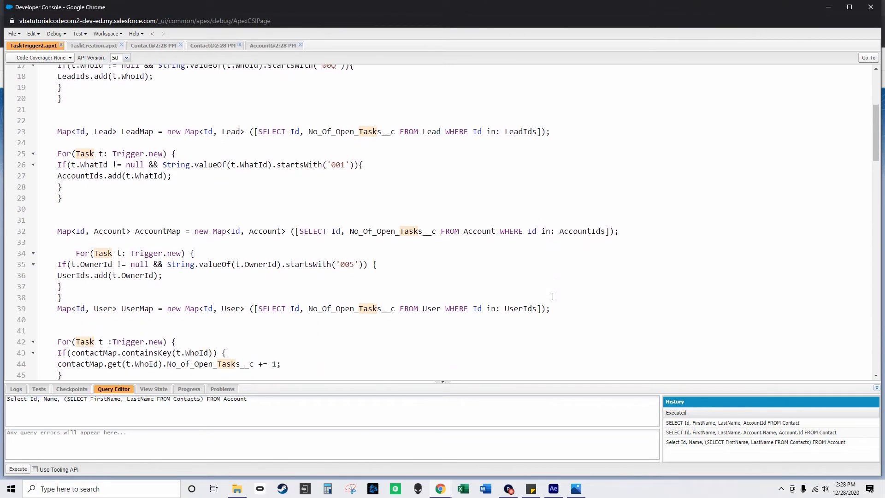
pyautogui.scroll(-6, 553, 296)
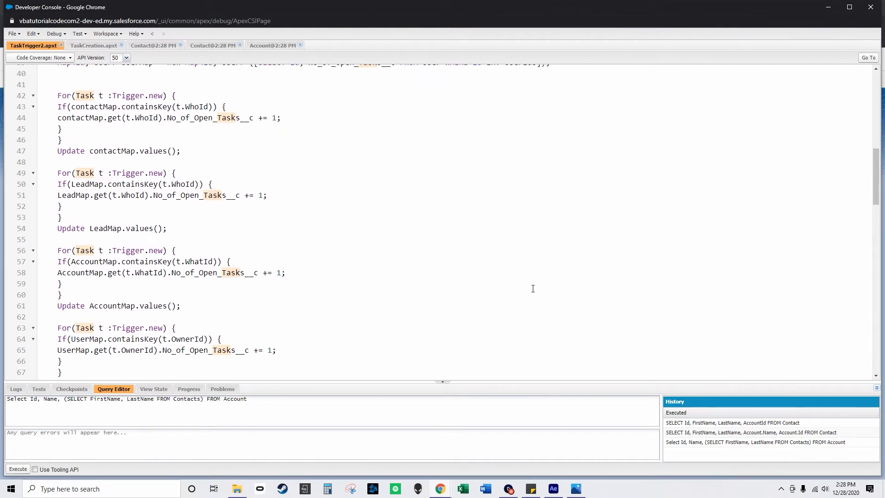
pyautogui.click(871, 7)
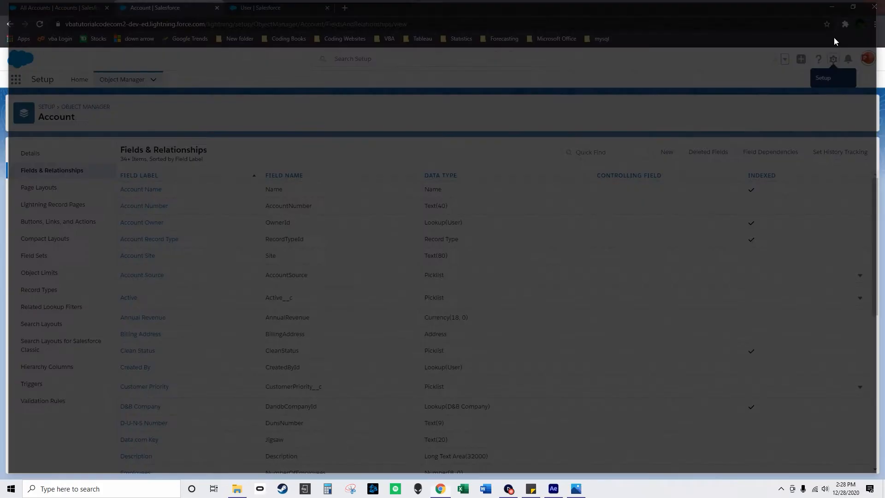
# View the details of the upcoming Email task on the aacc account.
pyautogui.click(69, 8)
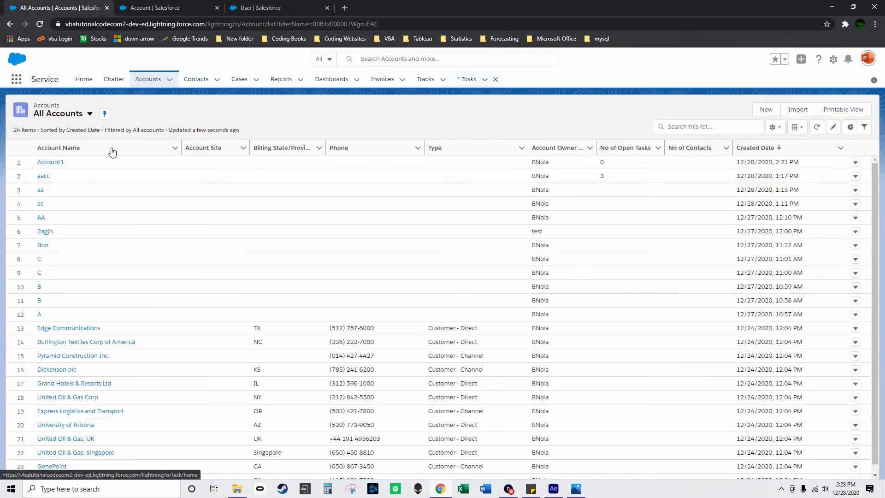
pyautogui.click(43, 176)
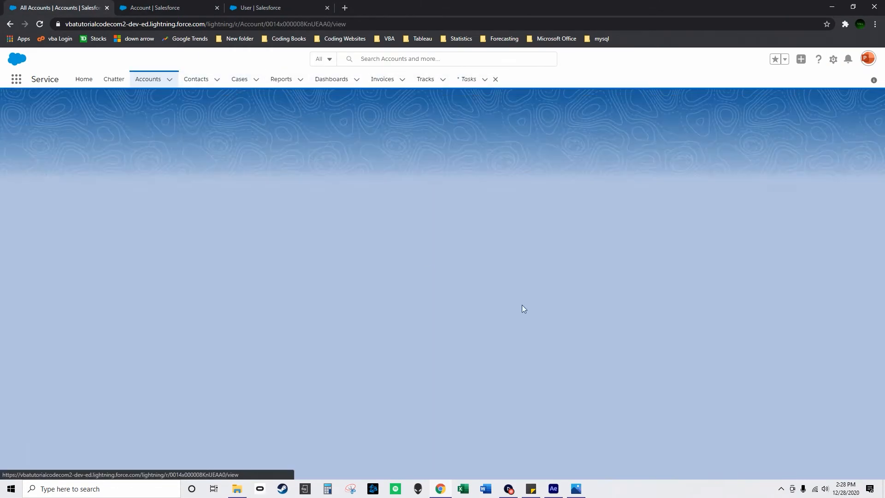
pyautogui.click(648, 312)
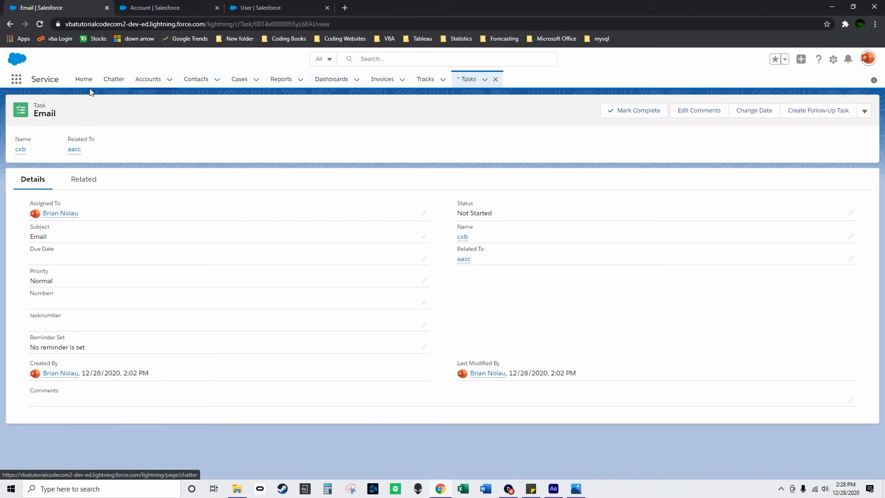
# Find the Opportunities list through an app search for opp and view the first opportunity, 2a-.
pyautogui.click(16, 79)
pyautogui.write('o')
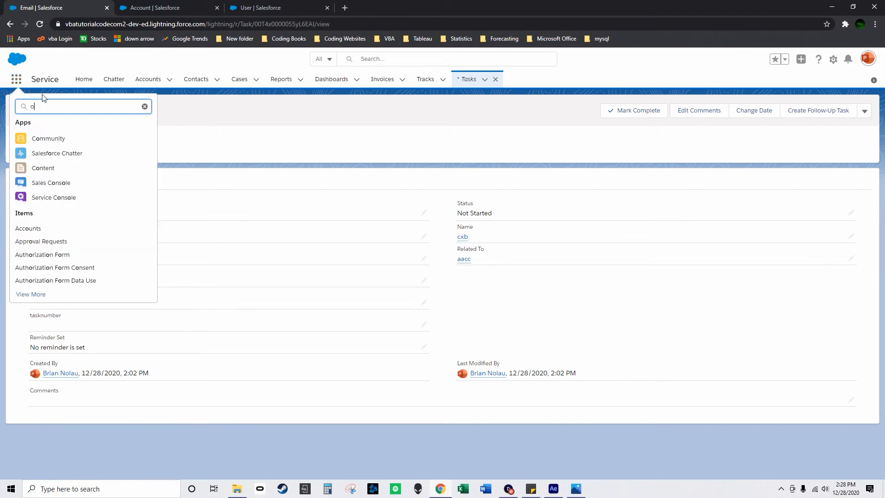
pyautogui.write('pp')
pyautogui.click(23, 165)
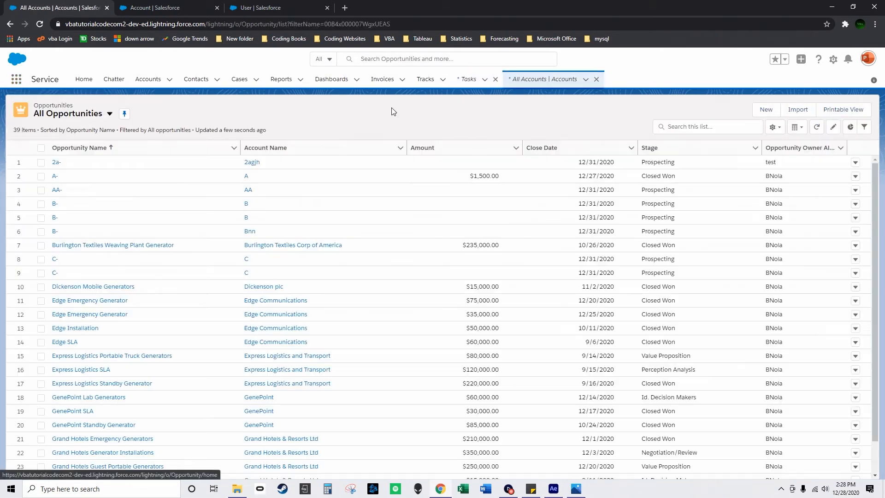
pyautogui.click(56, 163)
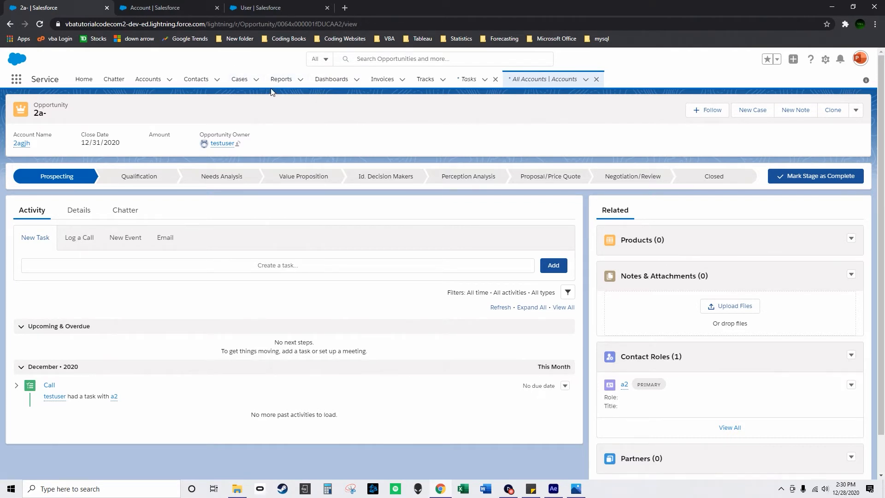
# Create a new task with the subject Email, related to the aacc account.
pyautogui.click(157, 85)
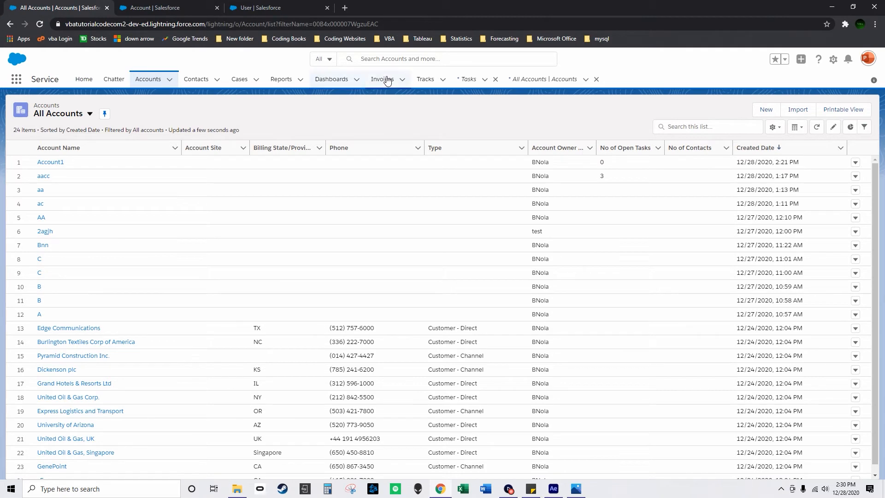
pyautogui.click(468, 79)
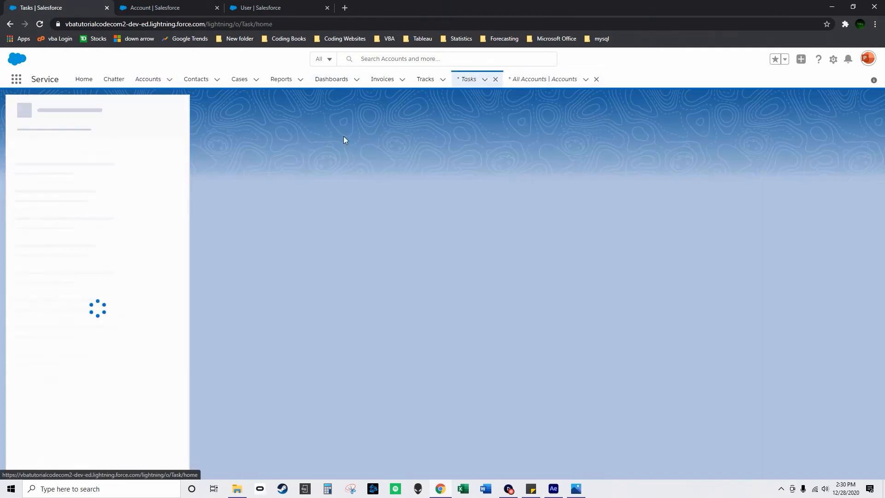
pyautogui.click(174, 110)
pyautogui.click(160, 127)
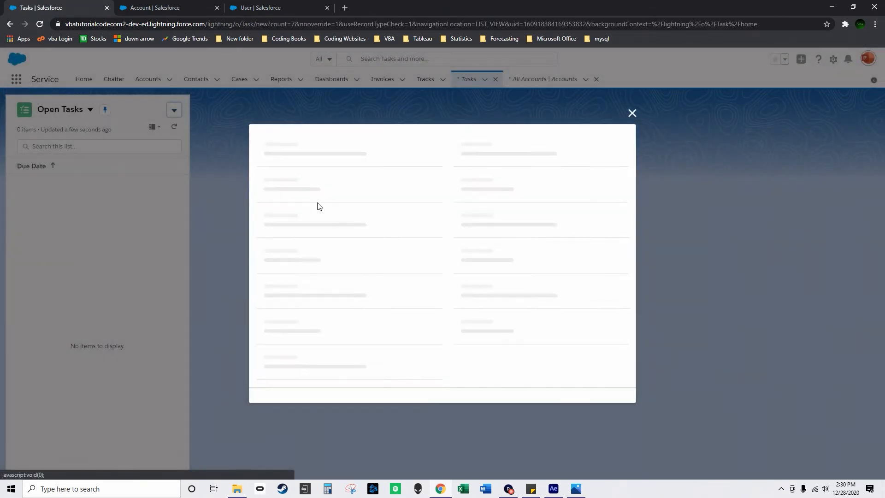
pyautogui.click(307, 204)
pyautogui.click(320, 235)
pyautogui.click(504, 227)
pyautogui.click(509, 250)
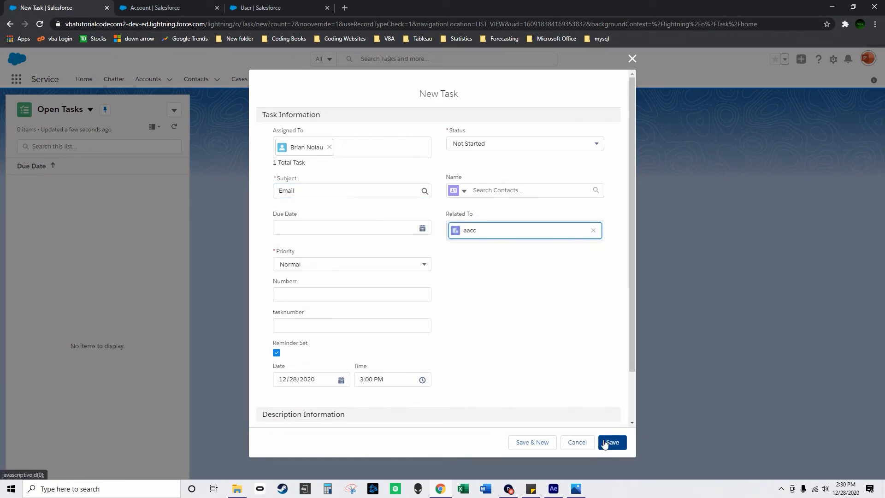
pyautogui.click(609, 445)
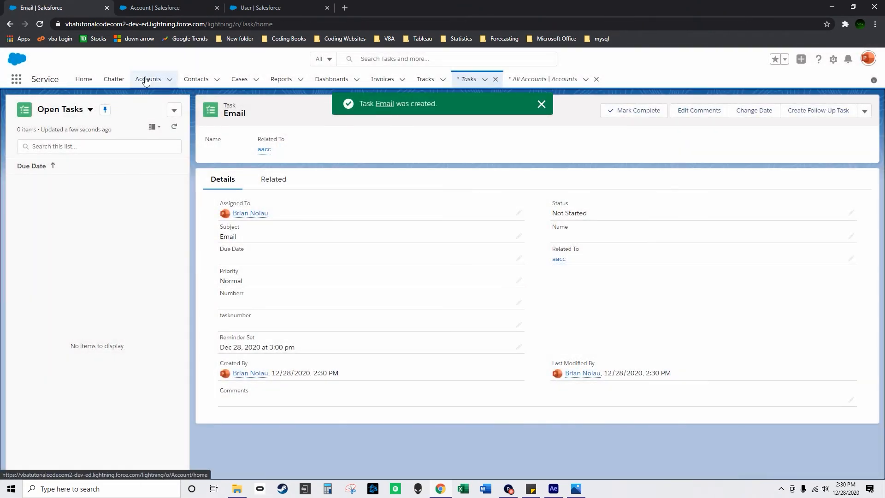
# Check No of Open Tasks for aacc in the accounts list and the newest records in the invoices list.
pyautogui.click(143, 85)
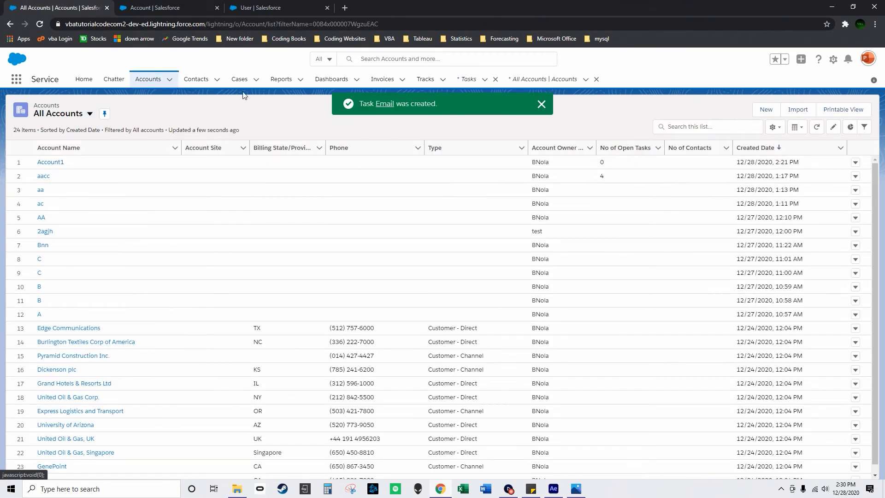
pyautogui.click(385, 84)
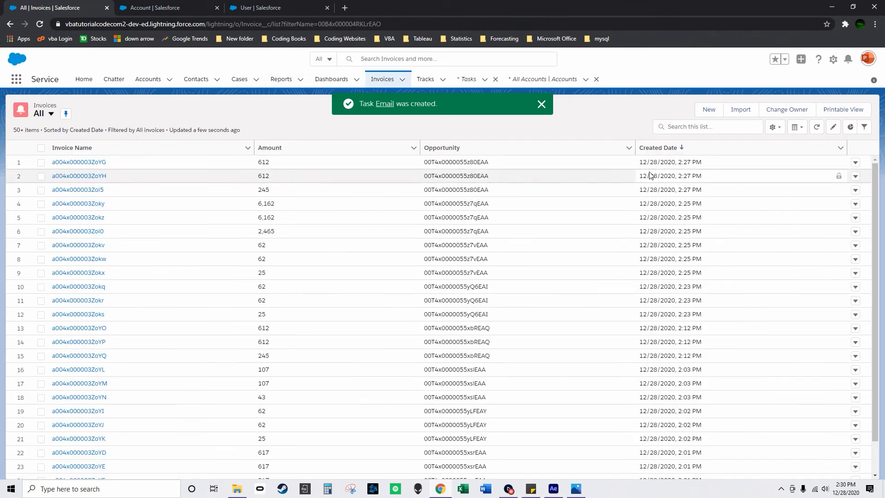
# Open the aacc account from the accounts list and try to mark its upcoming Email task as complete.
pyautogui.click(152, 82)
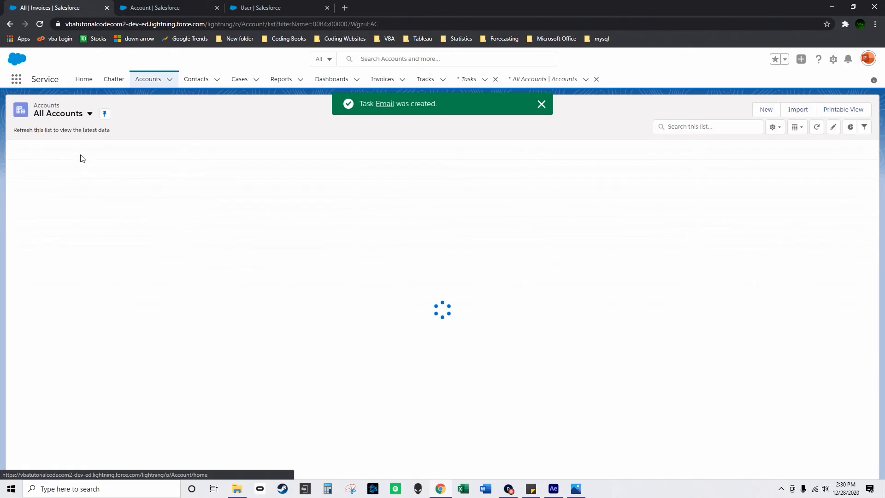
pyautogui.click(46, 164)
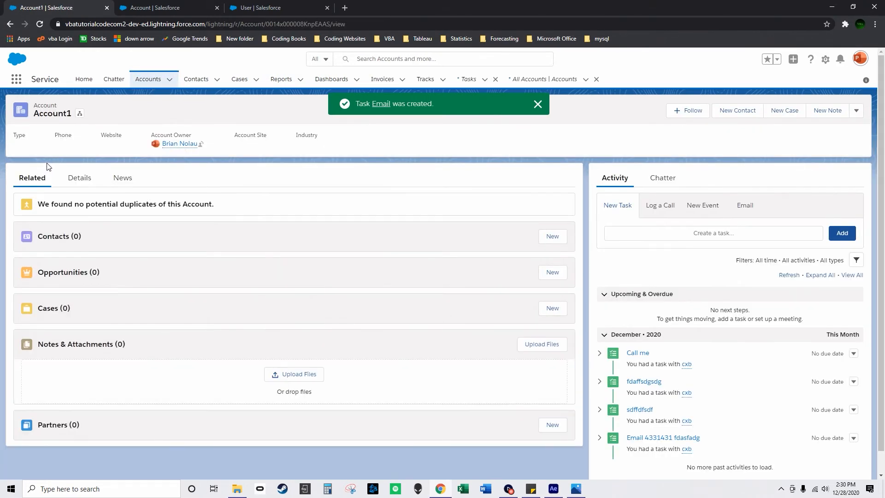
pyautogui.click(9, 26)
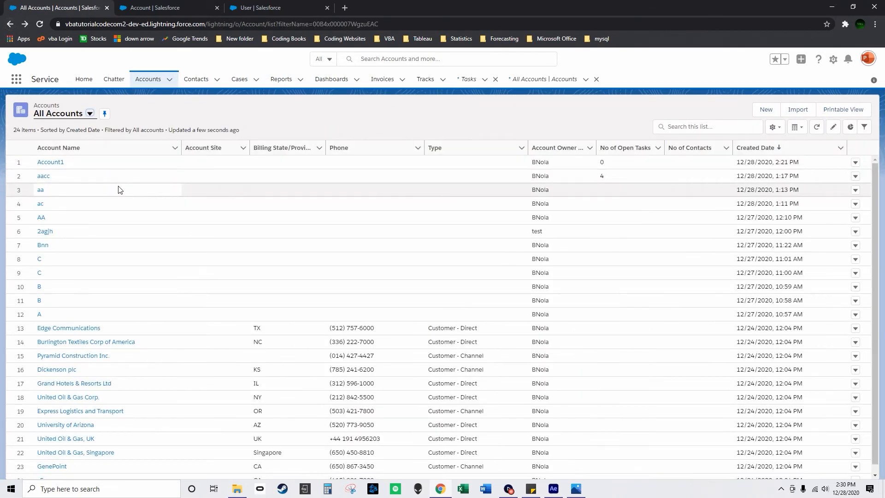
pyautogui.click(44, 174)
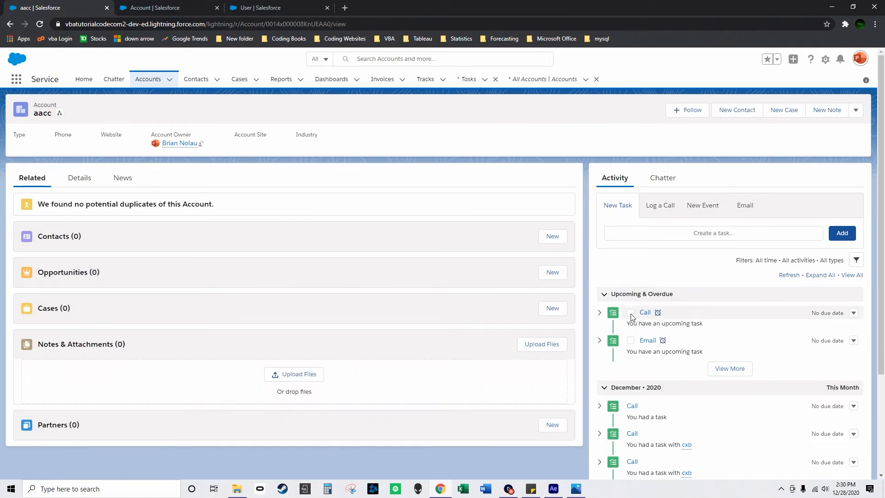
pyautogui.click(631, 341)
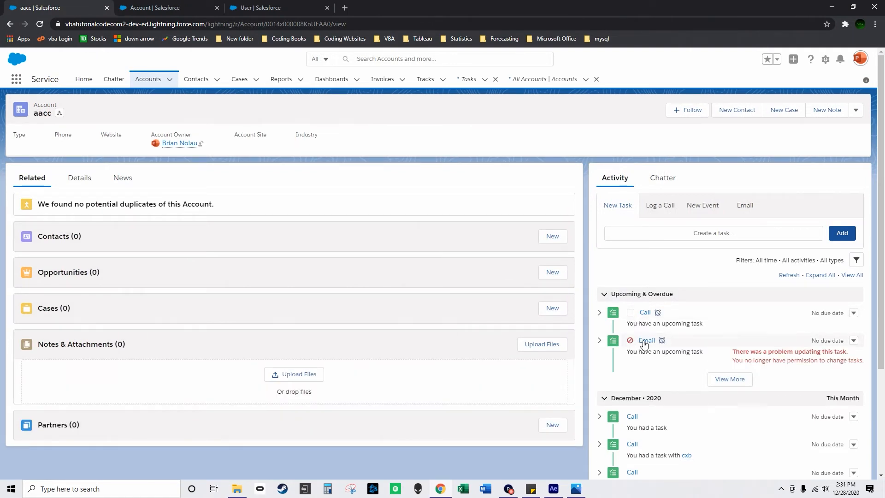
# Open the Email task on aacc, save it with Numberr set to 23, and mark it complete.
pyautogui.click(648, 341)
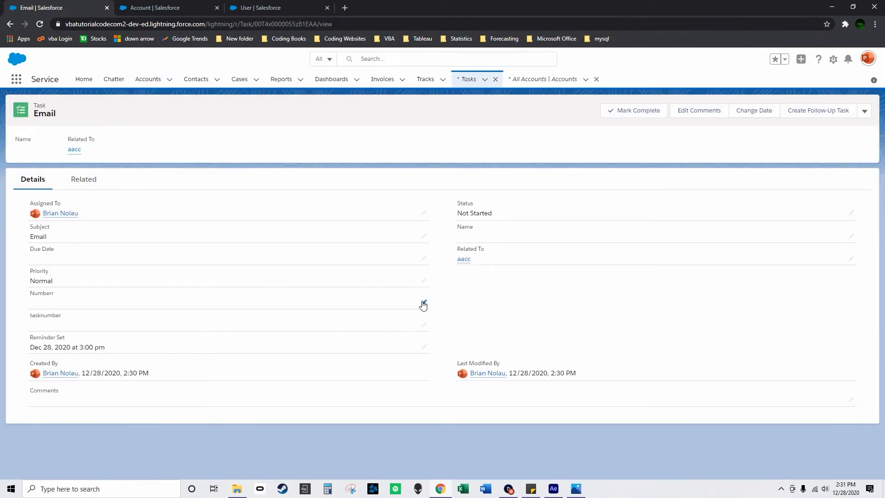
pyautogui.click(423, 305)
pyautogui.write('23')
pyautogui.click(457, 464)
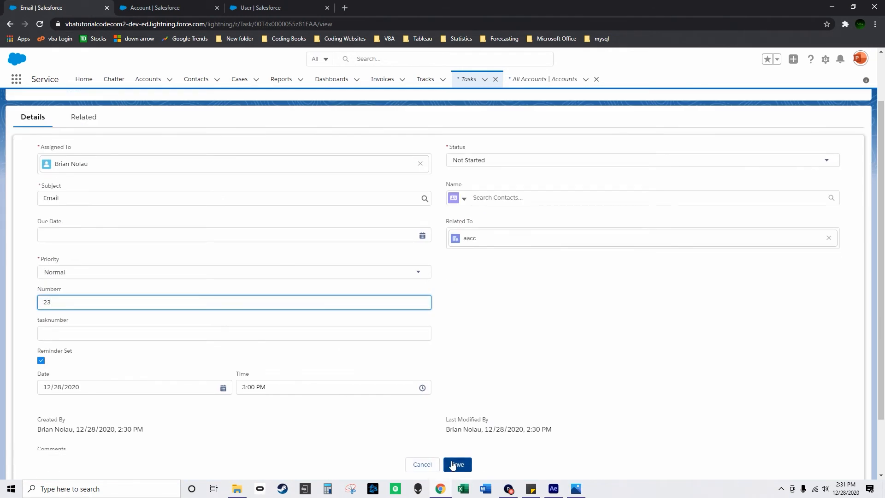
pyautogui.click(639, 111)
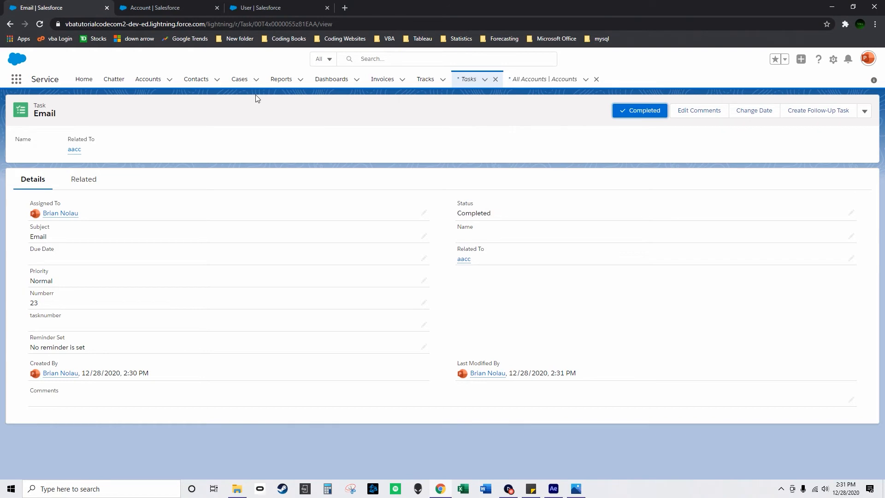
# Check the amounts of the three newest records in the invoices list.
pyautogui.click(382, 79)
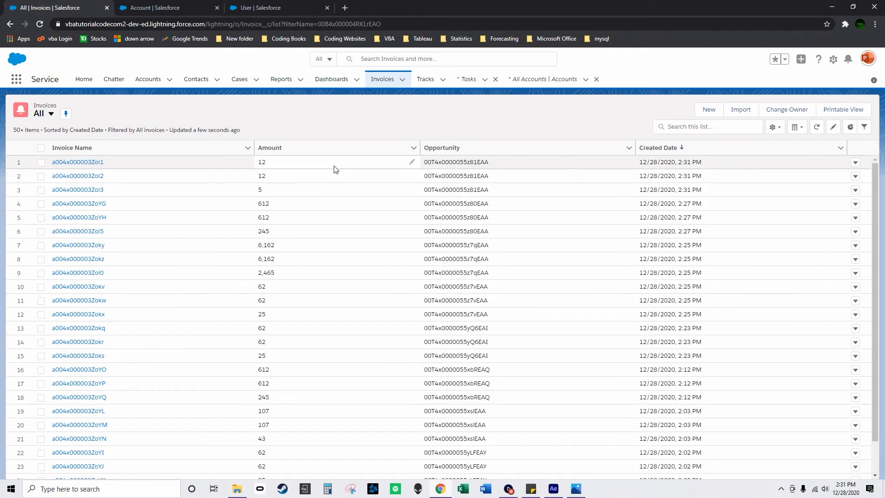
pyautogui.click(298, 162)
pyautogui.click(297, 177)
pyautogui.click(291, 191)
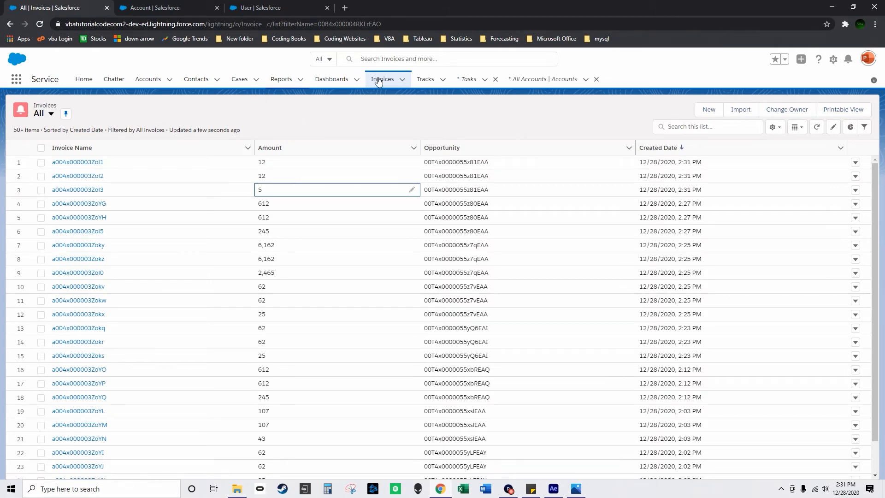
# View the 2a- opportunity, and recheck the invoices list and No of Open Tasks in the accounts list.
pyautogui.click(544, 80)
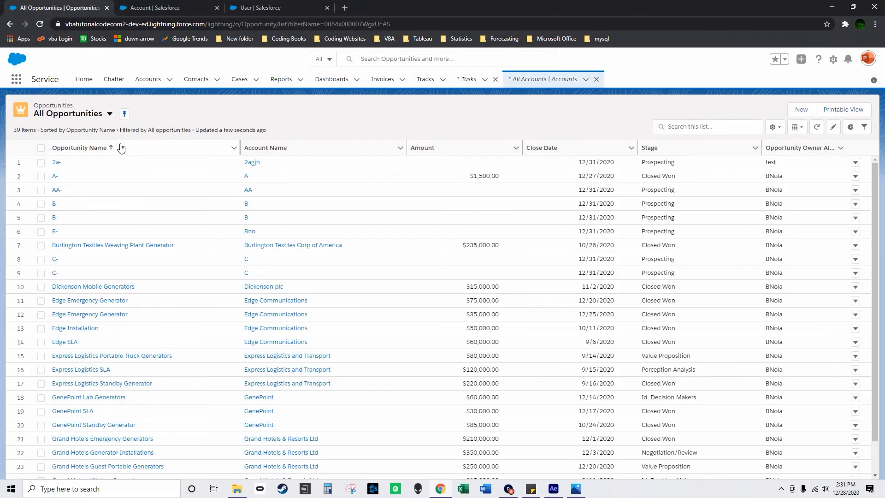
pyautogui.click(56, 163)
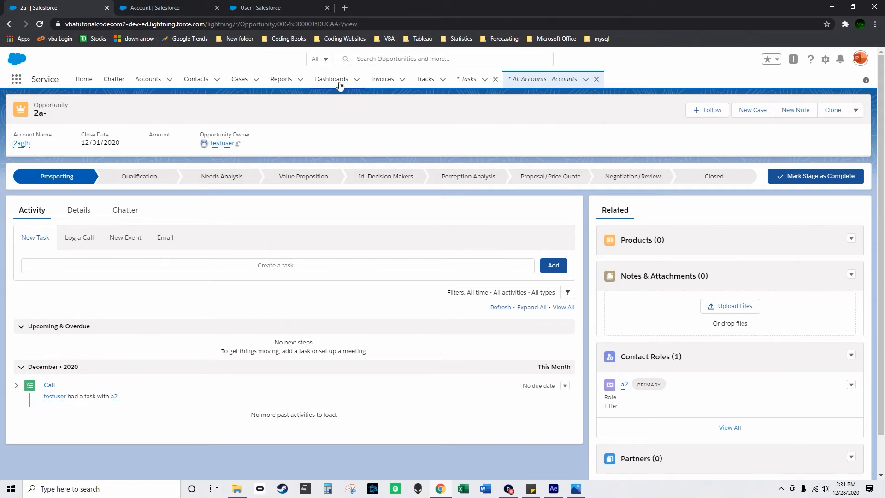
pyautogui.click(383, 81)
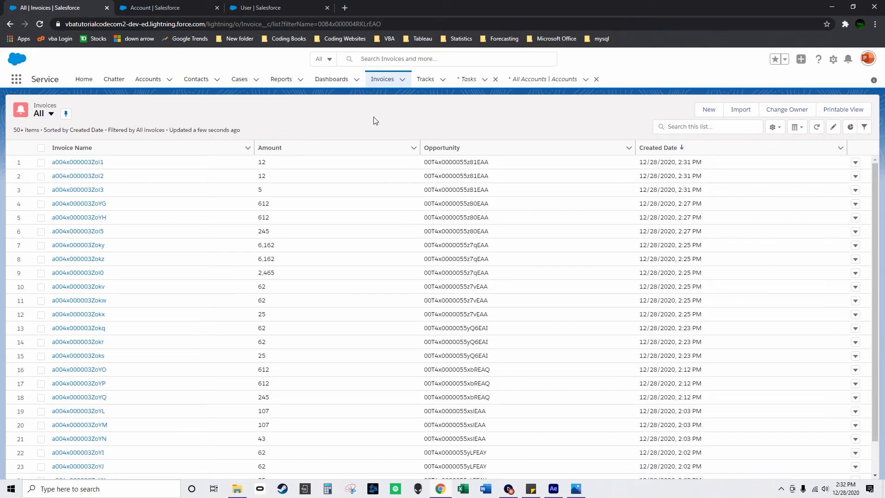
pyautogui.click(148, 79)
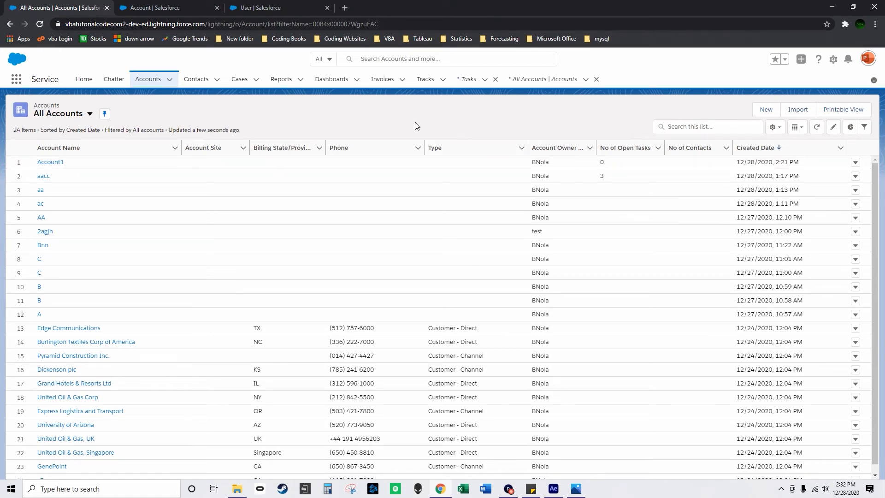
# Open the All Users list in Setup to check the No of Open Tasks values.
pyautogui.click(331, 12)
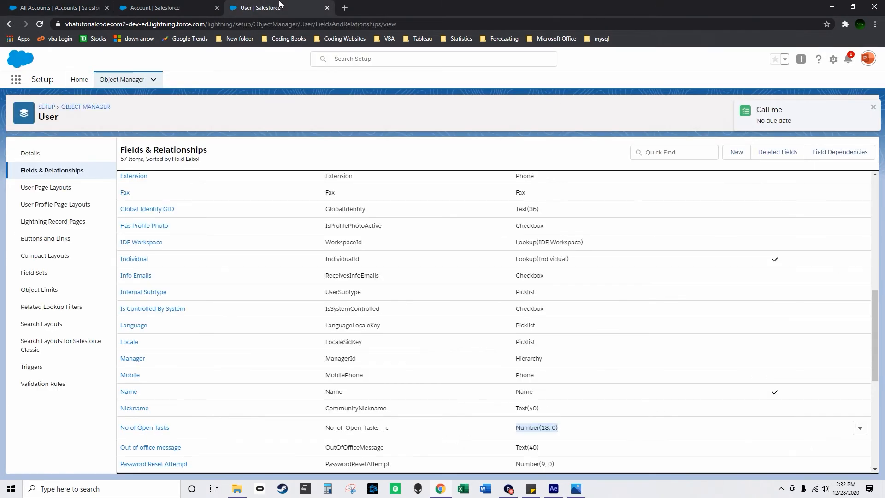
pyautogui.click(72, 107)
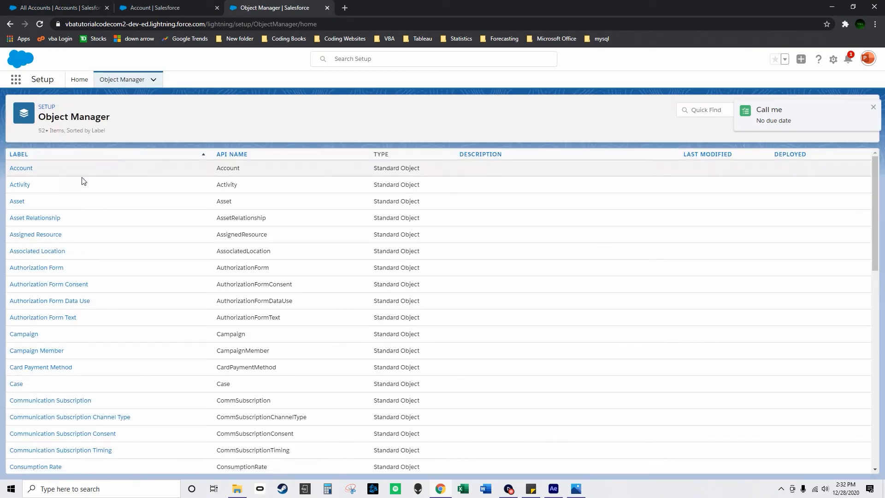
pyautogui.click(46, 107)
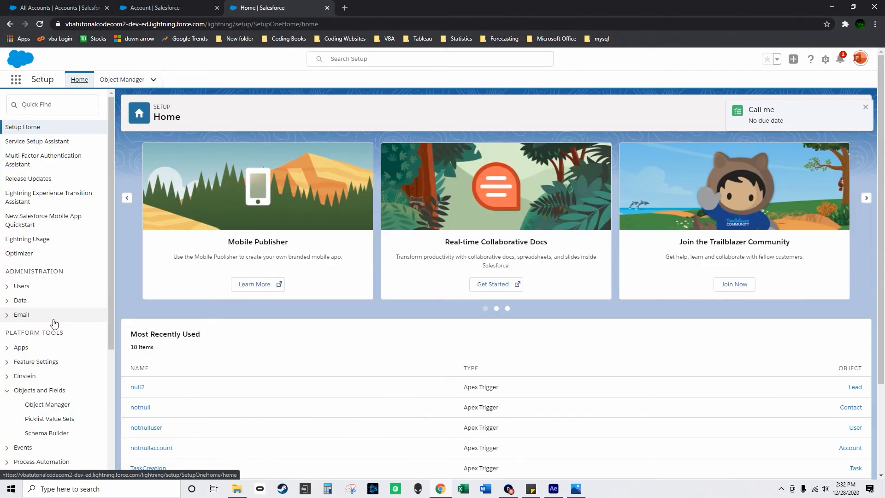
pyautogui.click(22, 286)
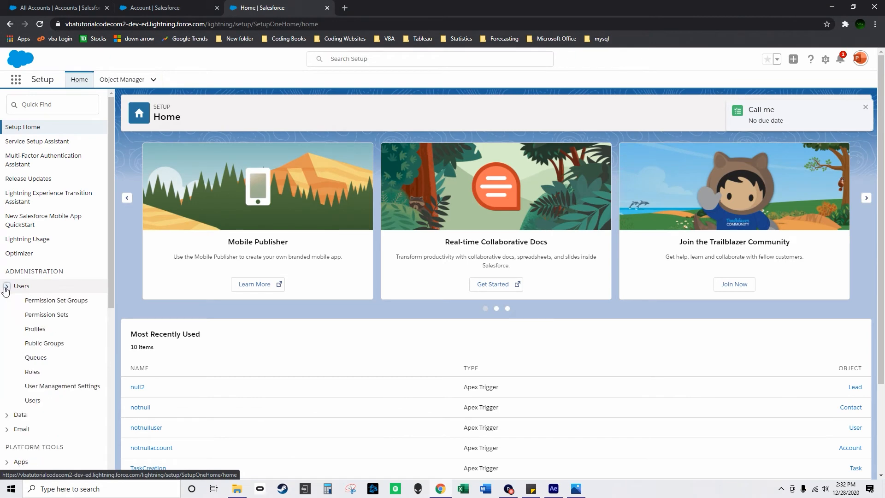
pyautogui.click(32, 400)
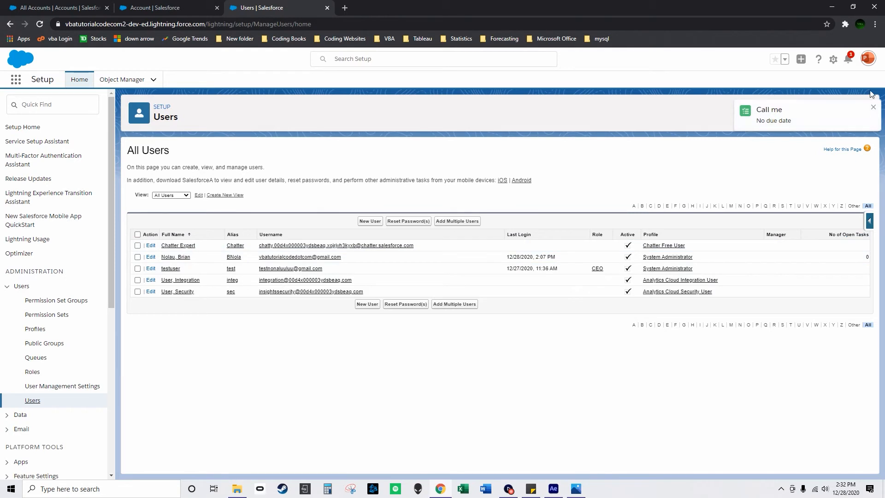
# View the task notifications and dismiss the Call me reminder.
pyautogui.click(850, 61)
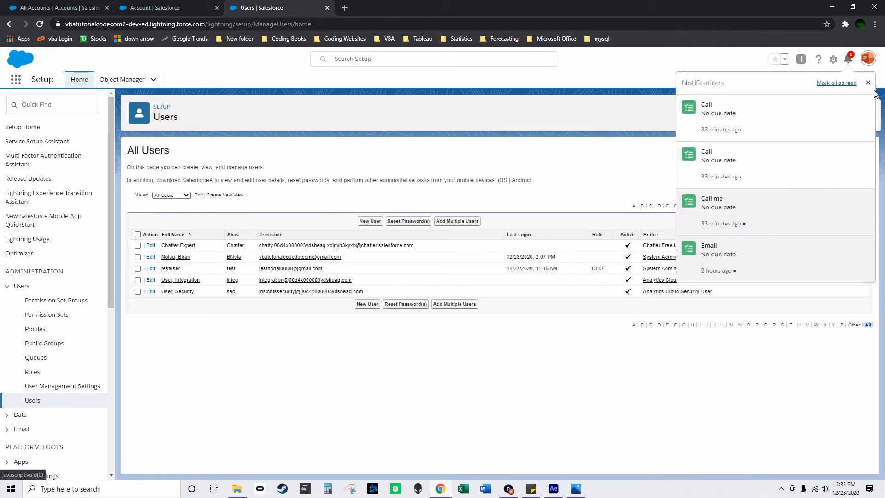
pyautogui.click(870, 83)
pyautogui.click(873, 111)
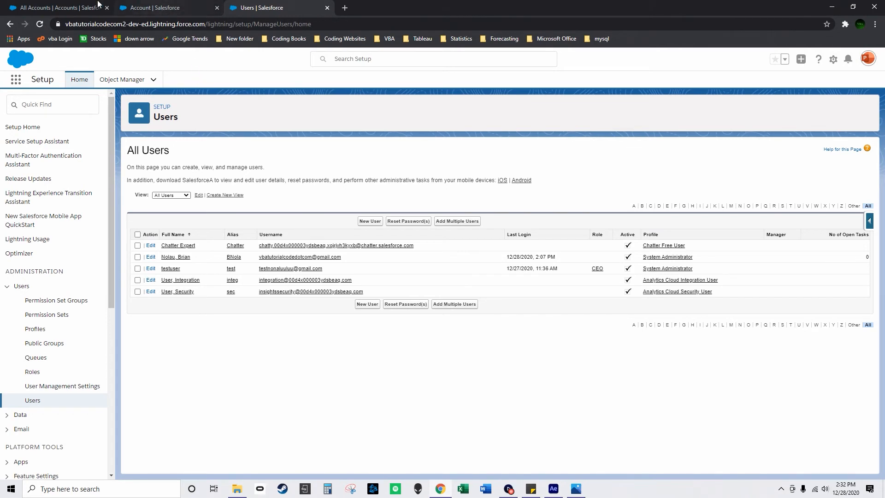
# Start a new task with the subject Do Account task upload.
pyautogui.click(80, 4)
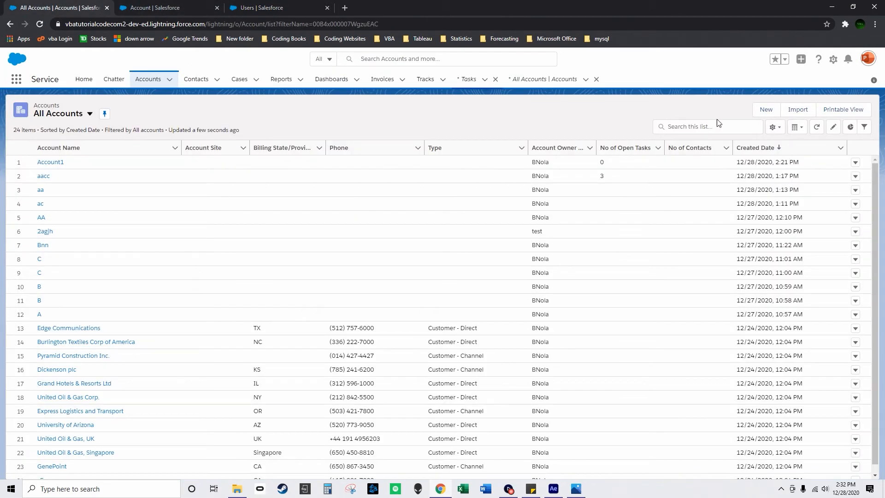
pyautogui.click(765, 111)
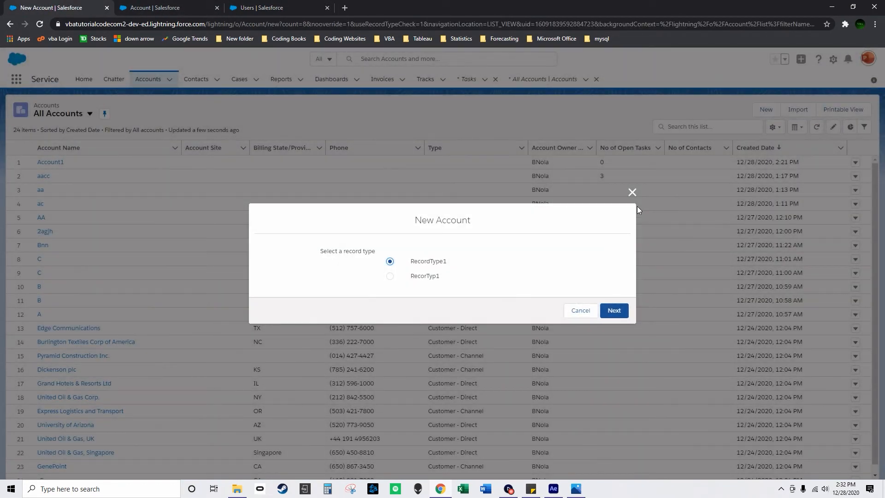
pyautogui.click(630, 193)
pyautogui.click(473, 81)
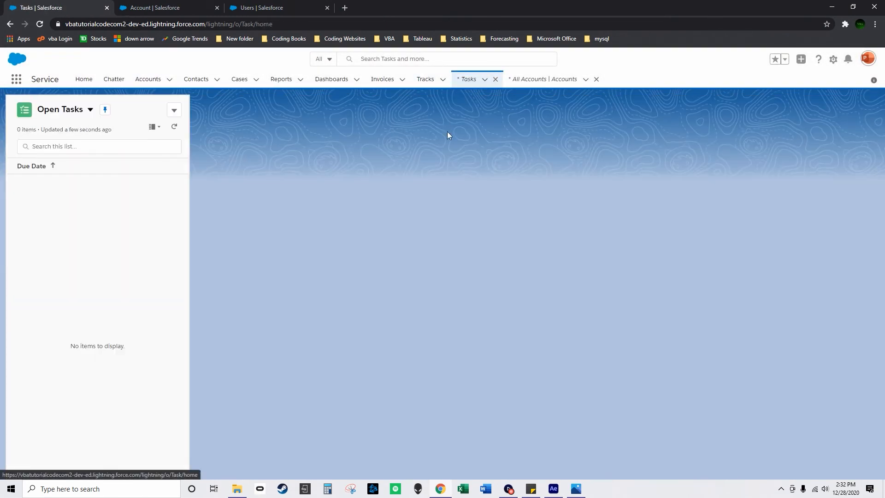
pyautogui.click(174, 110)
pyautogui.click(167, 129)
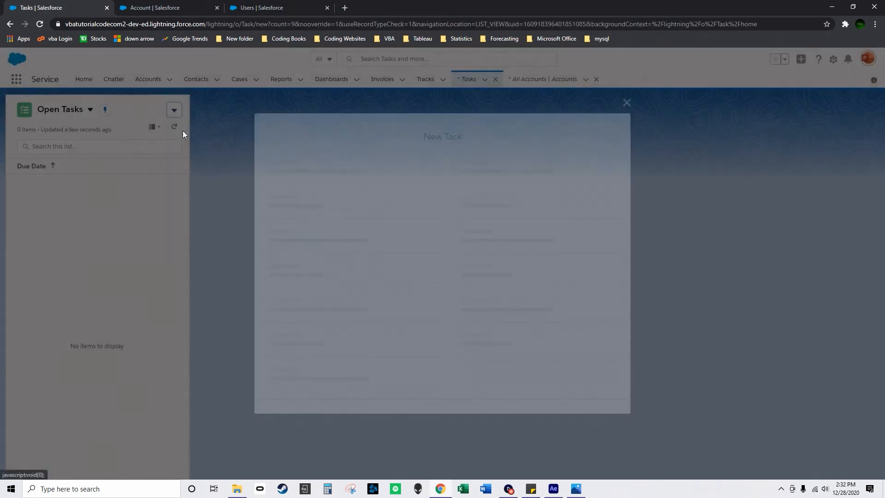
pyautogui.click(292, 201)
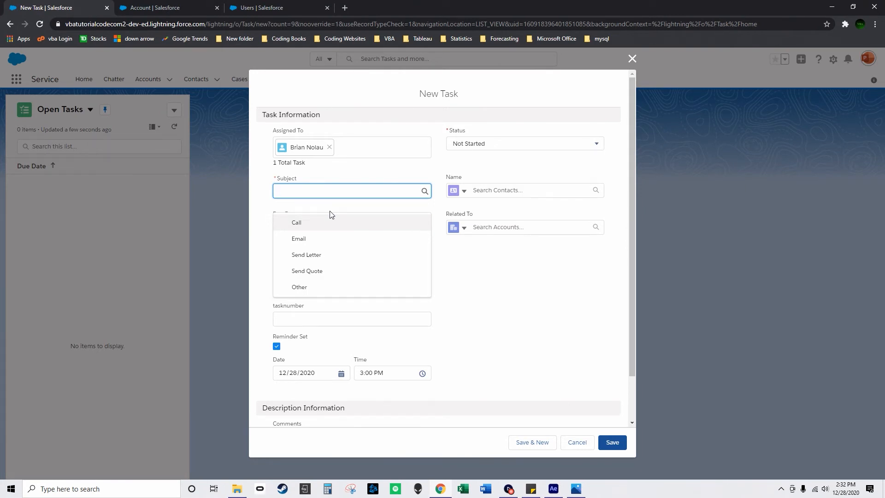
pyautogui.write('Do Account task upload')
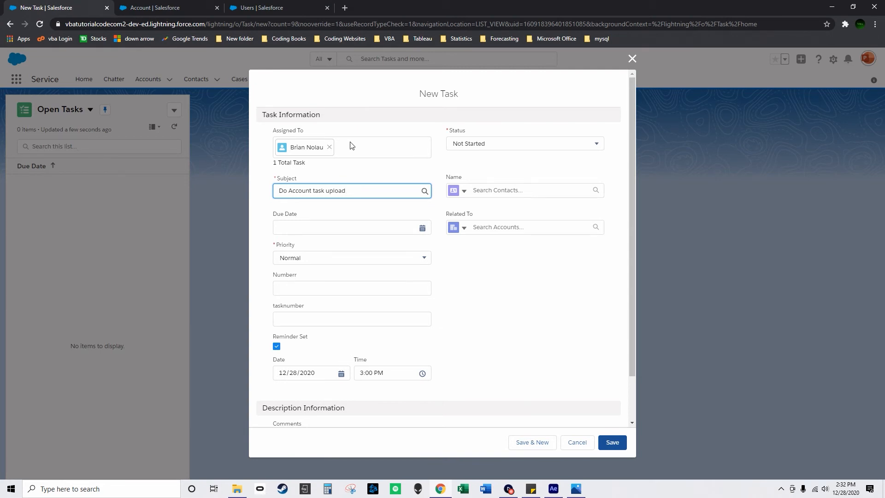
# Link the new task to contact cxb and account aacc, set Numberr to 1233, and save it.
pyautogui.click(523, 190)
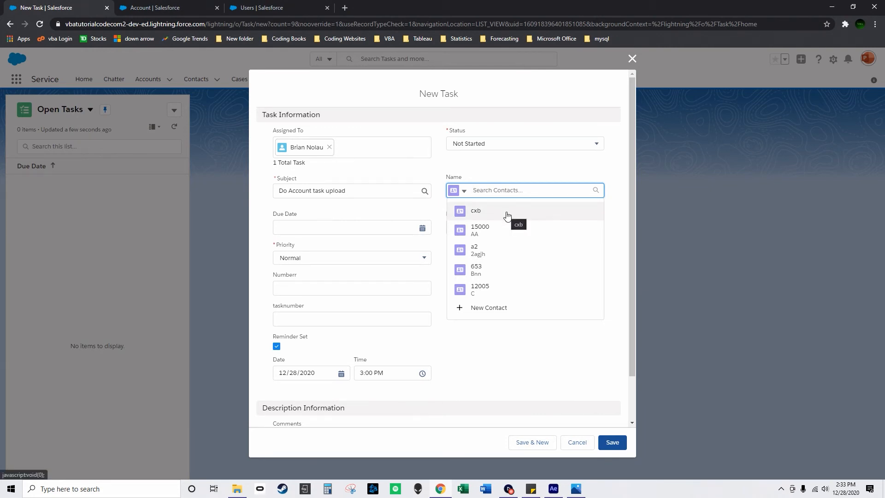
pyautogui.click(507, 216)
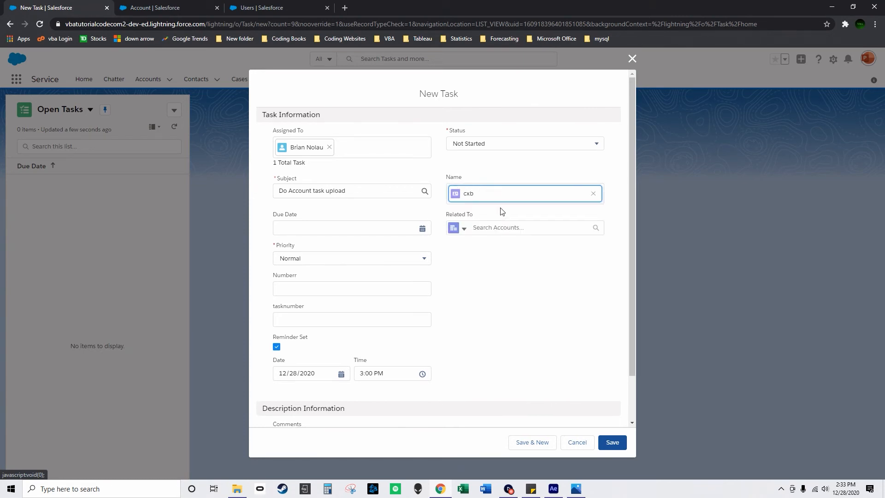
pyautogui.click(525, 227)
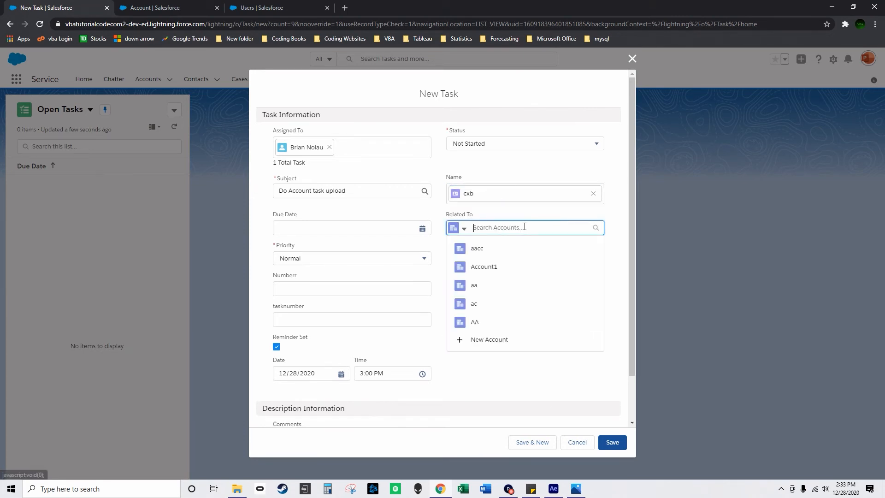
pyautogui.click(510, 251)
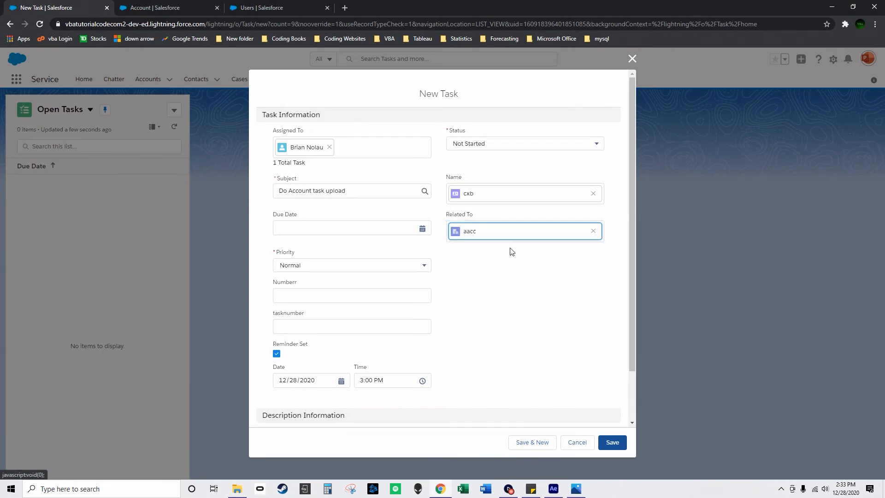
pyautogui.click(289, 296)
pyautogui.write('1233')
pyautogui.click(613, 442)
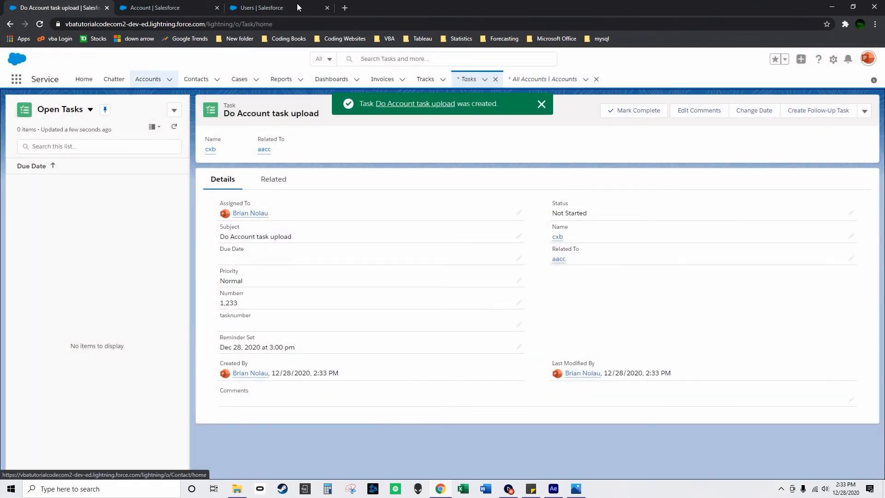
# Check No of Open Tasks in the refreshed users list and the newest records in the invoices list.
pyautogui.click(249, 7)
pyautogui.click(36, 28)
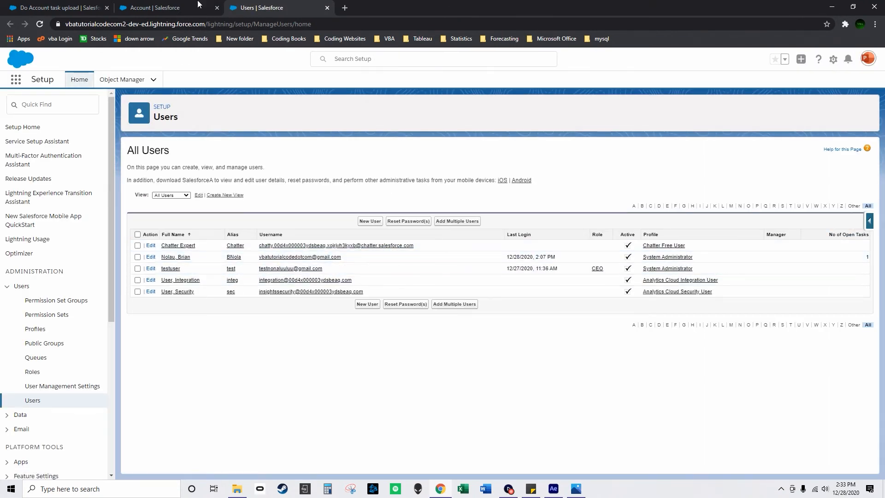
pyautogui.click(60, 7)
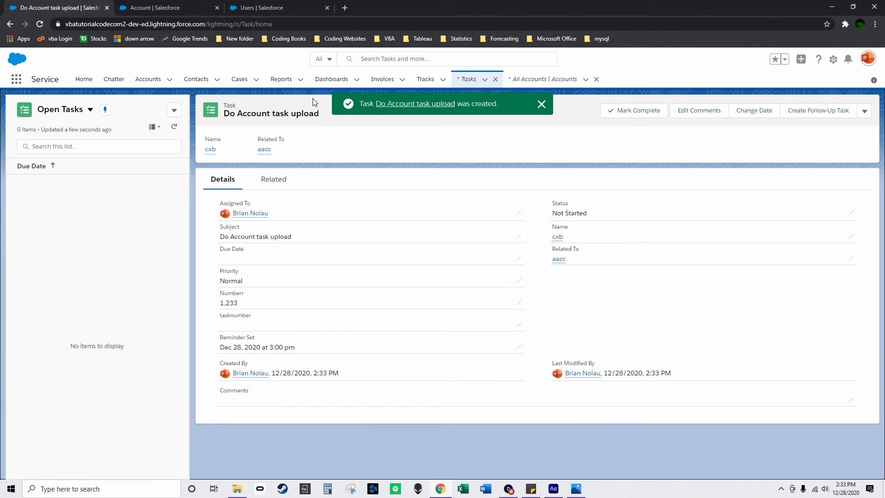
pyautogui.click(383, 81)
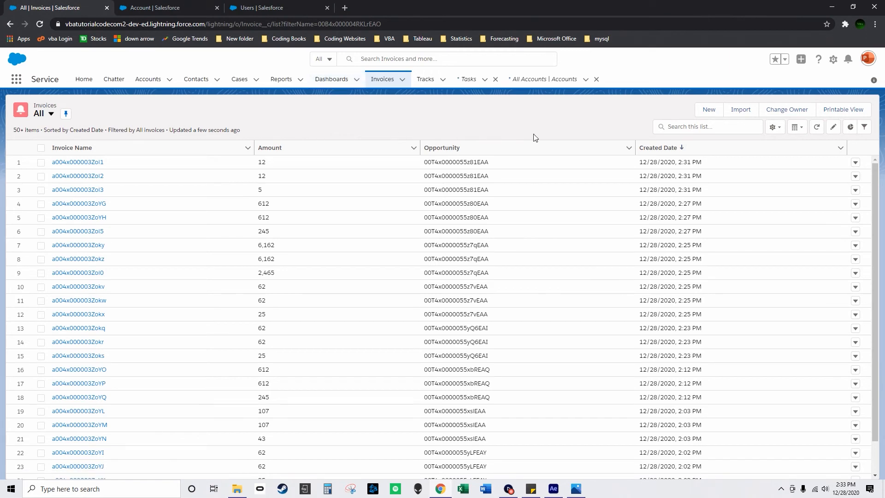
# Mark the Do Account task upload task on account aacc as complete and check the newest records in the invoices list.
pyautogui.click(148, 80)
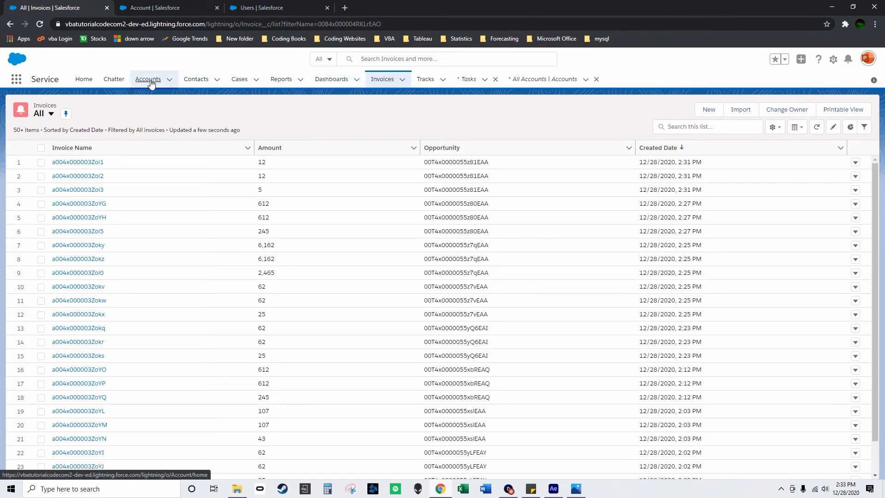
pyautogui.click(42, 177)
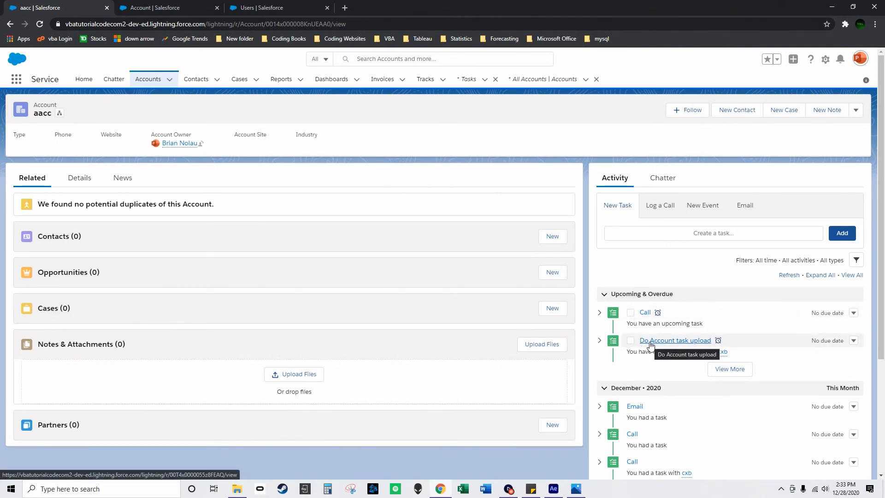
pyautogui.click(631, 341)
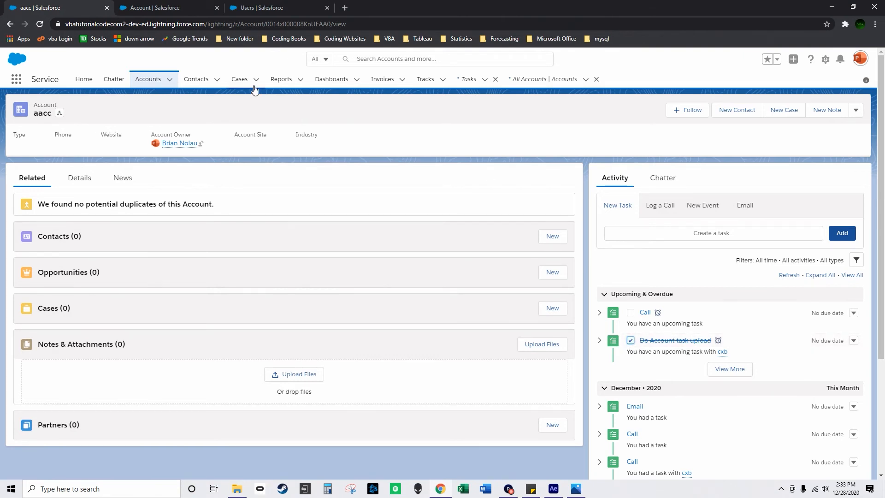
pyautogui.click(382, 81)
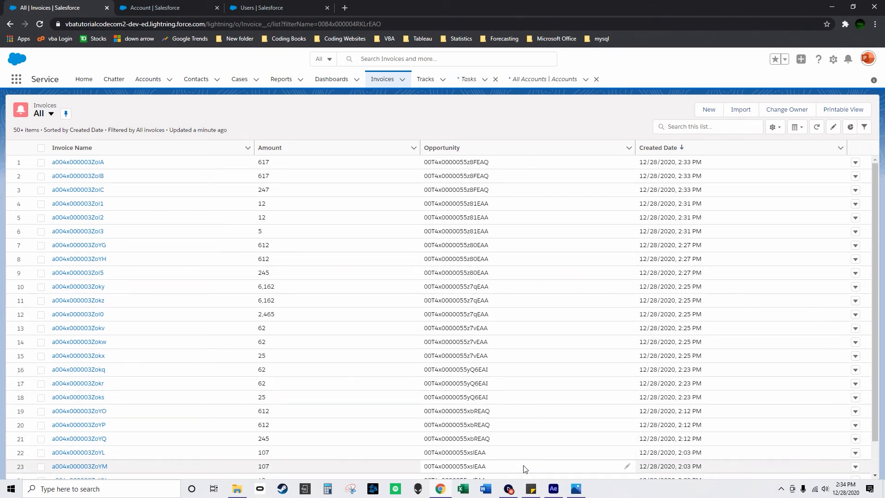
pyautogui.click(510, 490)
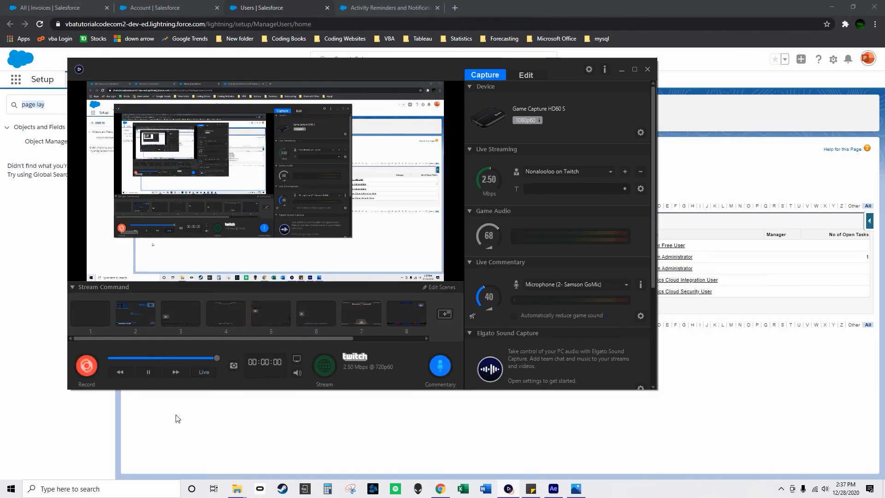
pyautogui.click(176, 418)
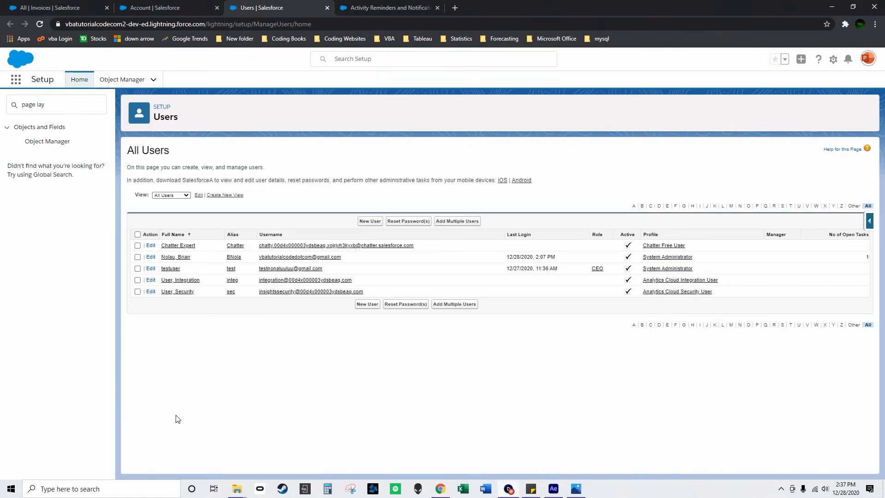
# Find the Task object in Object Manager and open its Task Layout page layout.
pyautogui.click(122, 79)
pyautogui.hotkey('ctrl', 'f')
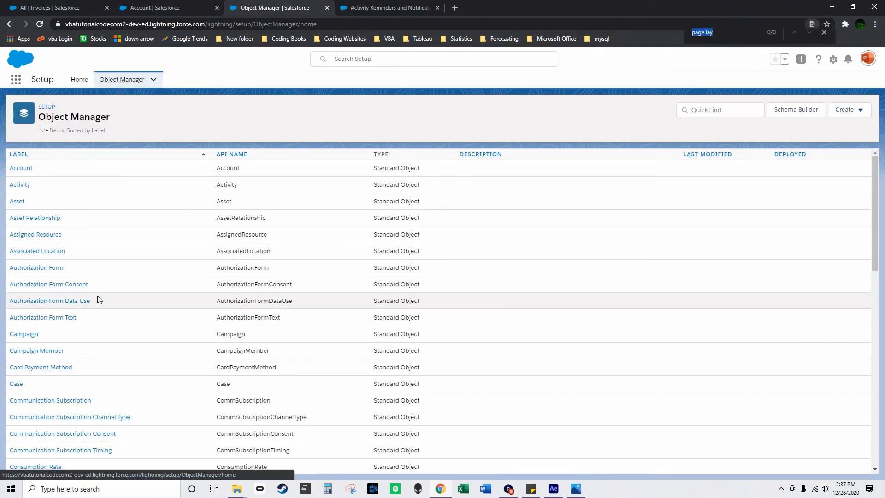
pyautogui.write('task')
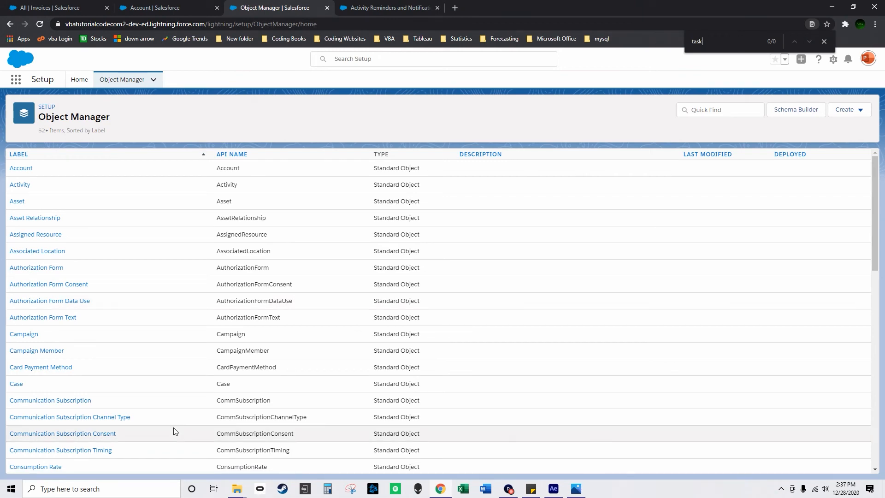
pyautogui.scroll(-3, 126, 352)
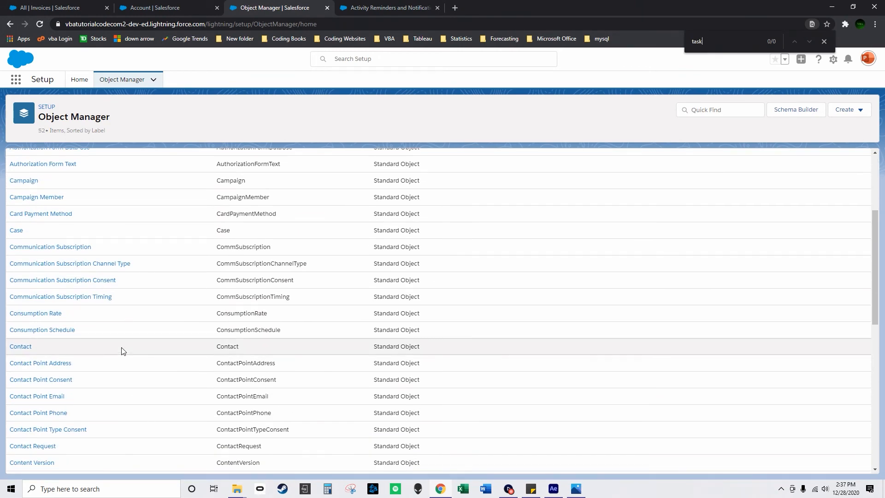
pyautogui.scroll(-12, 124, 355)
pyautogui.scroll(-10, 43, 403)
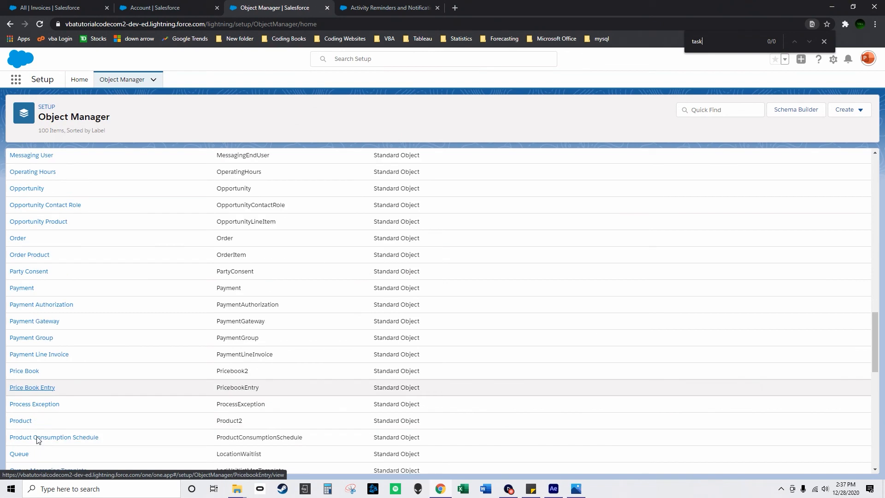
pyautogui.scroll(-5, 40, 421)
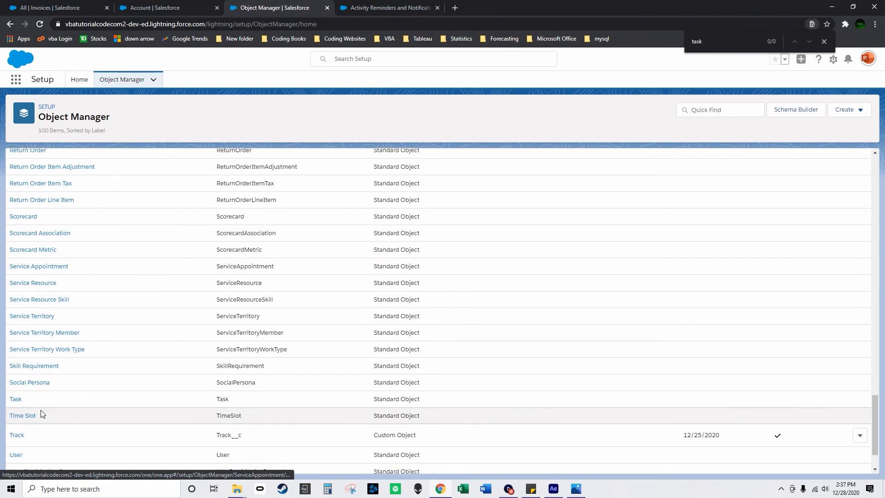
pyautogui.click(19, 340)
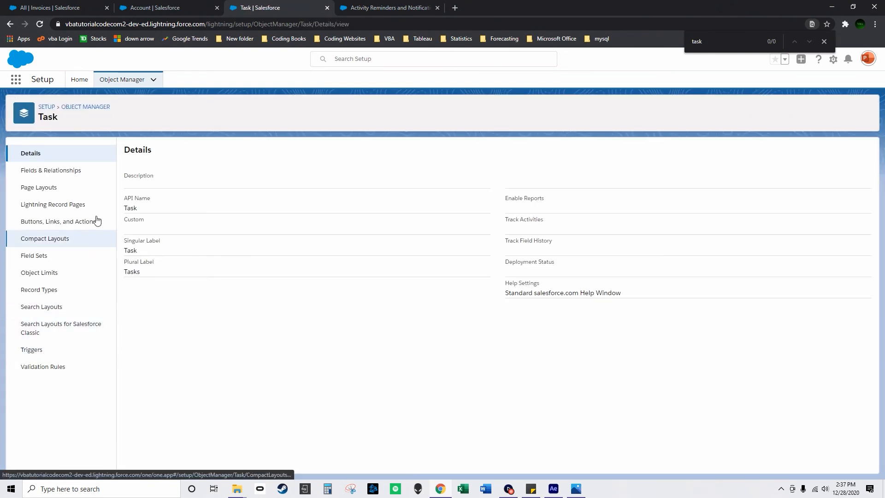
pyautogui.click(70, 187)
pyautogui.click(148, 194)
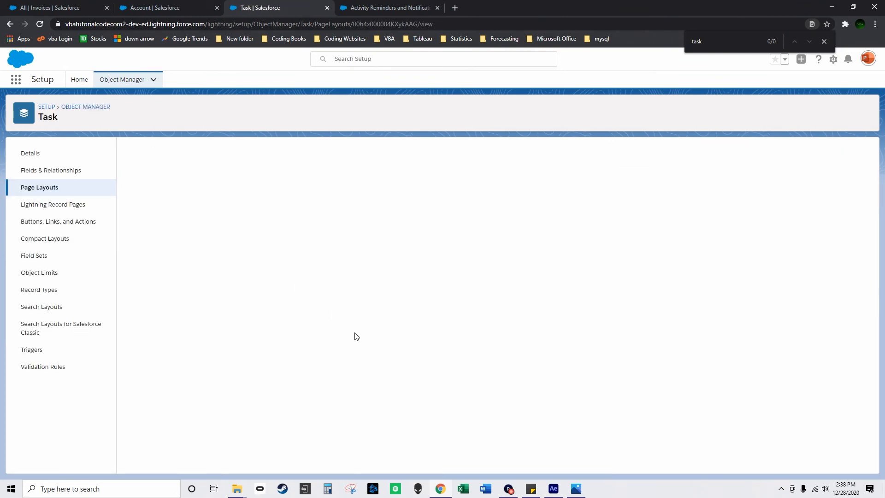
# View the properties of the Numberr field under Task Information, including its Required option, and close them without changes.
pyautogui.scroll(-3, 309, 334)
pyautogui.scroll(4, 309, 335)
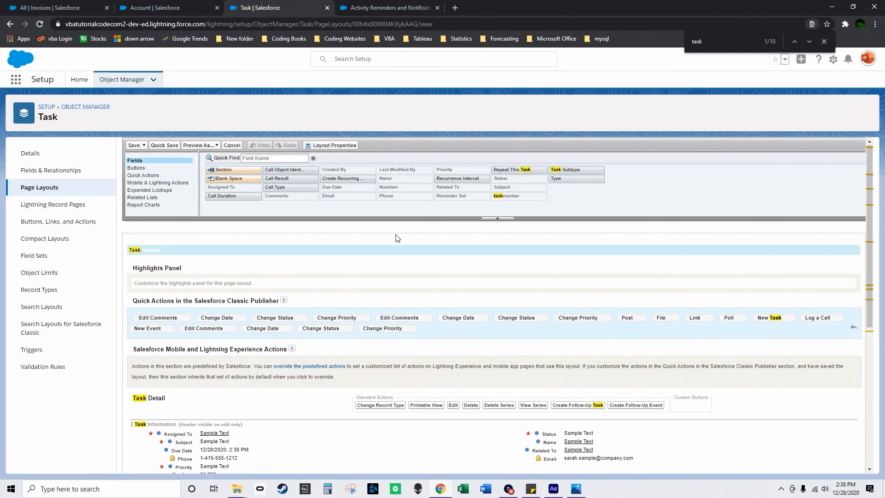
pyautogui.moveTo(481, 212); pyautogui.dragTo(253, 338)
pyautogui.scroll(-3, 350, 351)
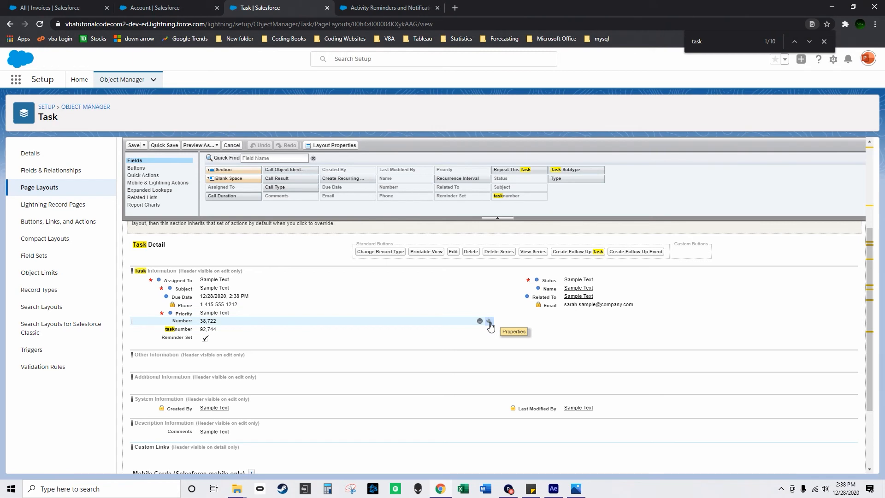
pyautogui.click(489, 322)
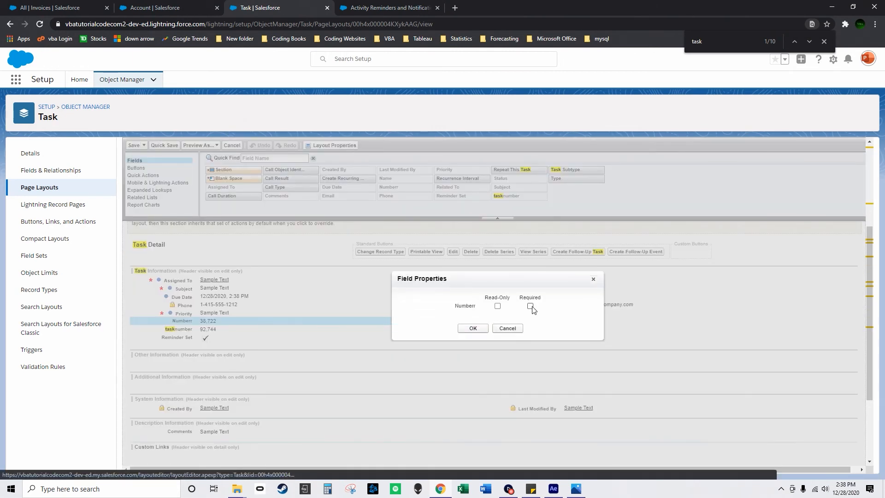
pyautogui.click(509, 329)
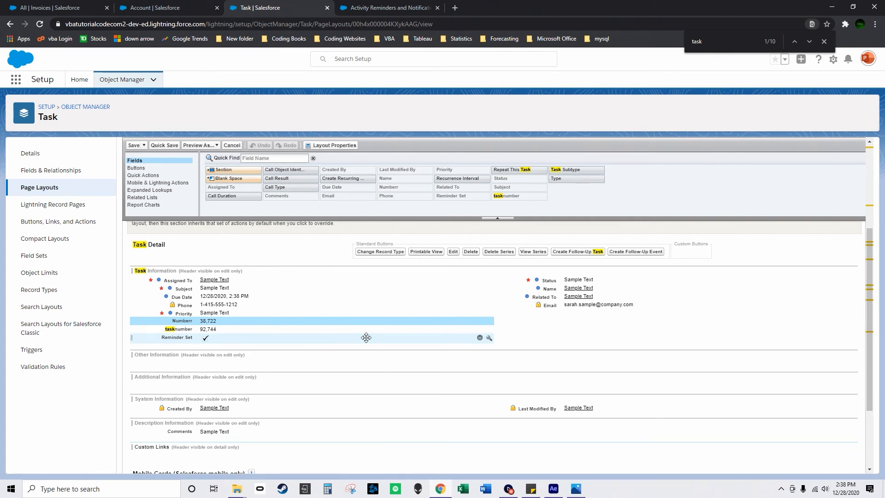
pyautogui.click(80, 79)
pyautogui.click(64, 104)
pyautogui.write('page lay')
pyautogui.click(47, 141)
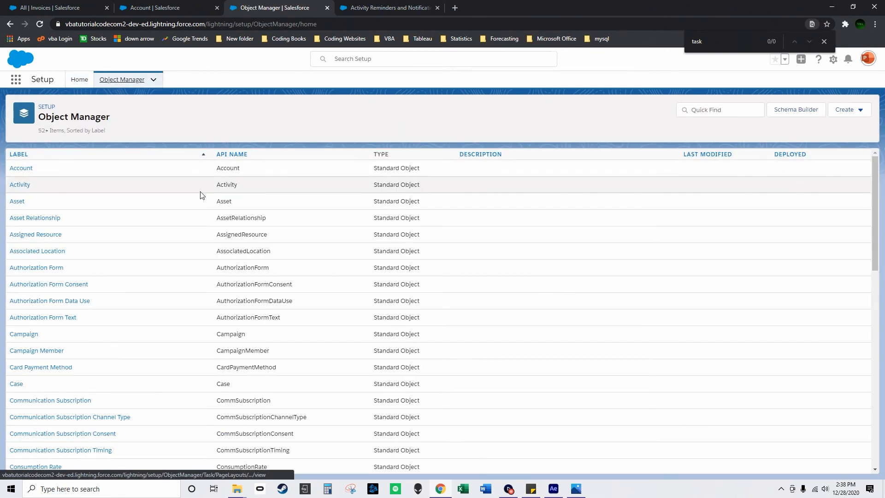
# Search Setup for activity settings and open the Activity Settings page.
pyautogui.click(77, 80)
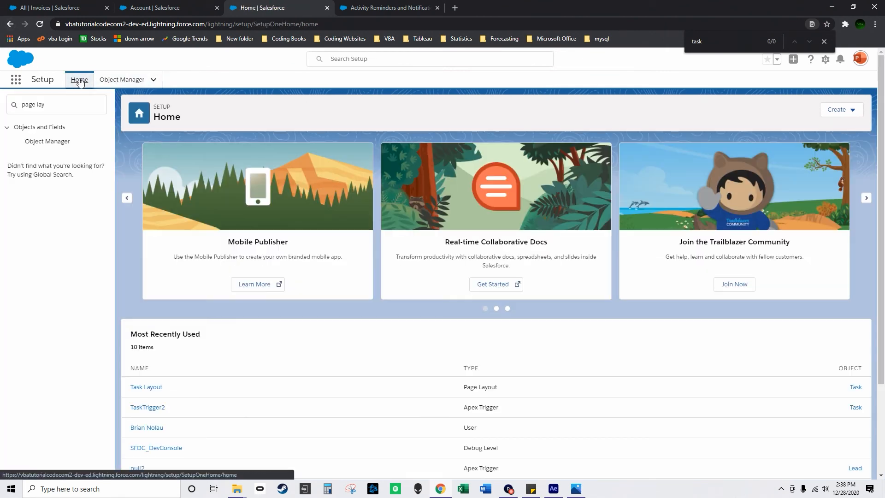
pyautogui.tripleClick(60, 107)
pyautogui.press('BackSpace')
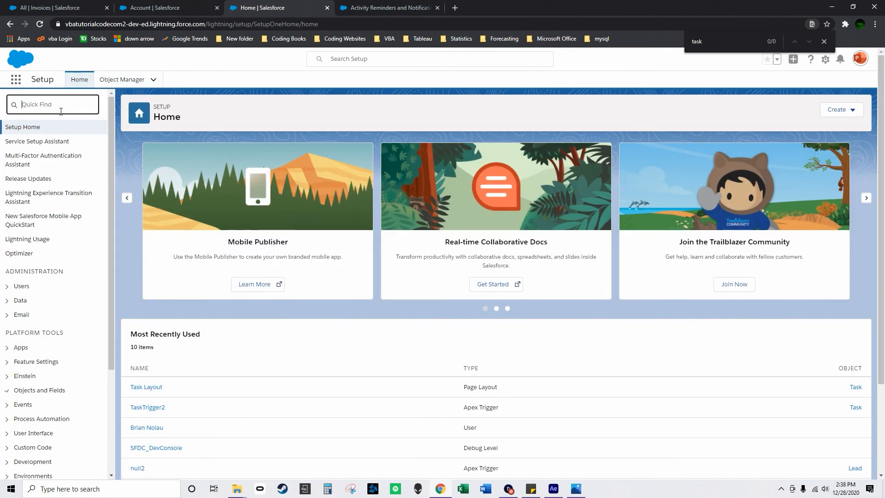
pyautogui.write('activity setting')
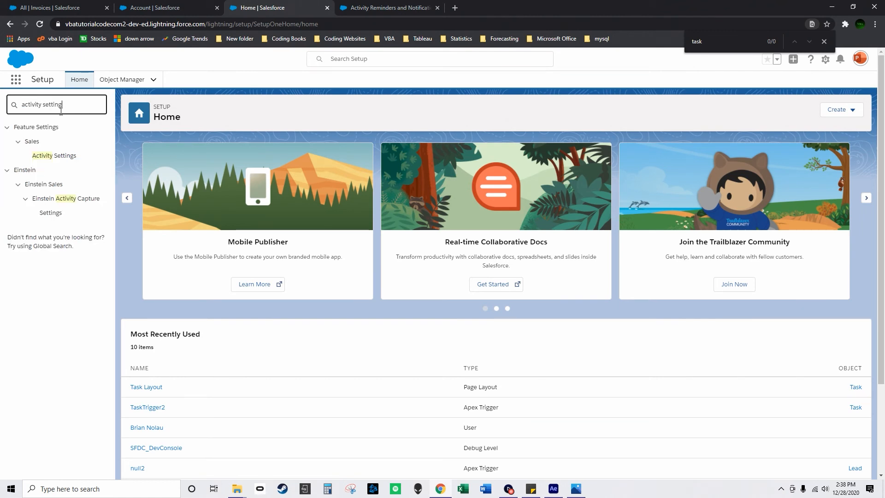
pyautogui.write('s')
pyautogui.click(64, 159)
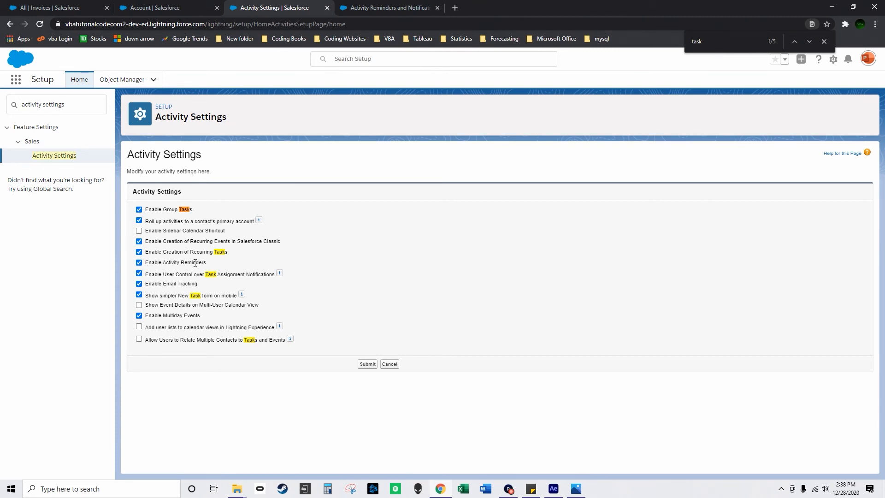
# Enable Allow Users to Relate Multiple Contacts to Tasks and Events and submit the activity settings.
pyautogui.moveTo(168, 276); pyautogui.dragTo(270, 277)
pyautogui.moveTo(278, 276)
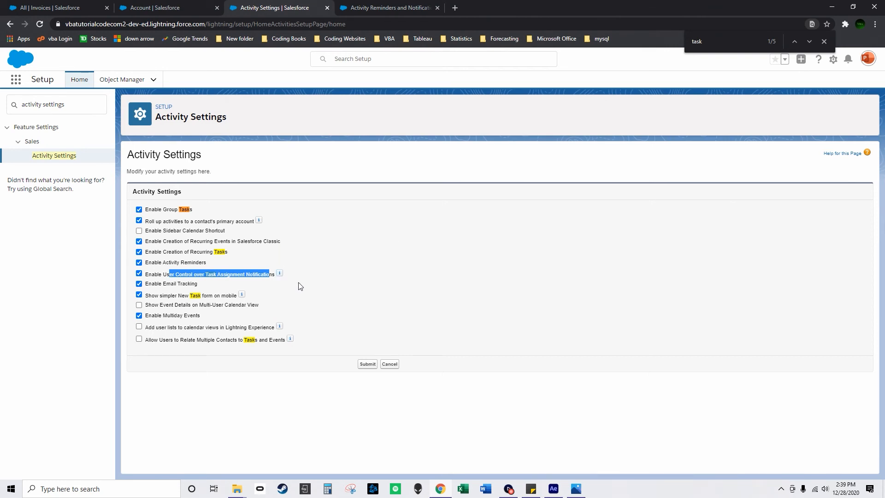
pyautogui.moveTo(154, 341); pyautogui.dragTo(249, 341)
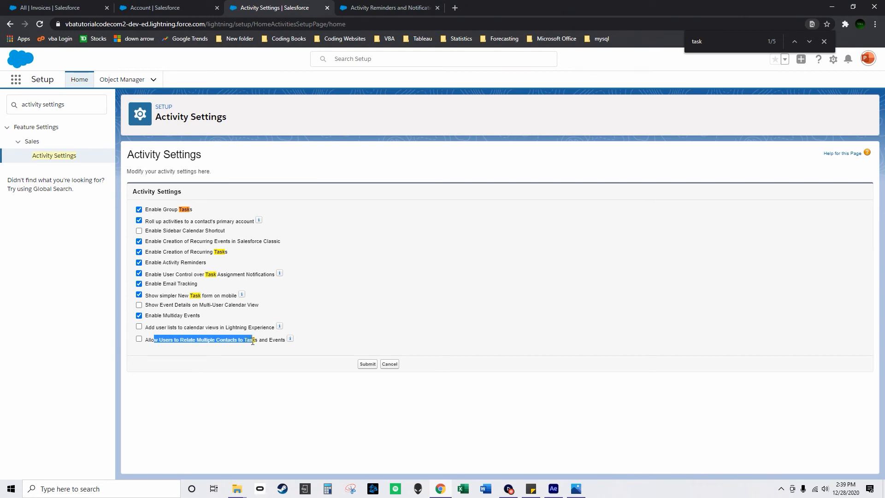
pyautogui.moveTo(255, 342); pyautogui.dragTo(259, 342)
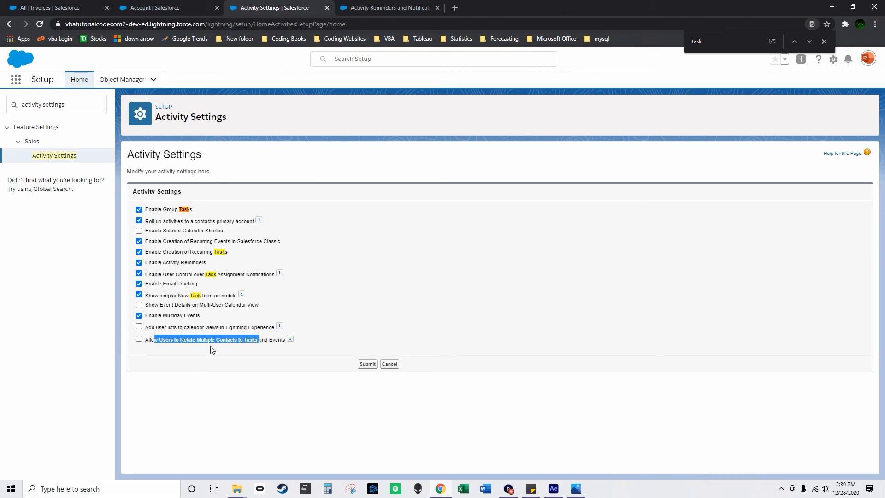
pyautogui.click(139, 339)
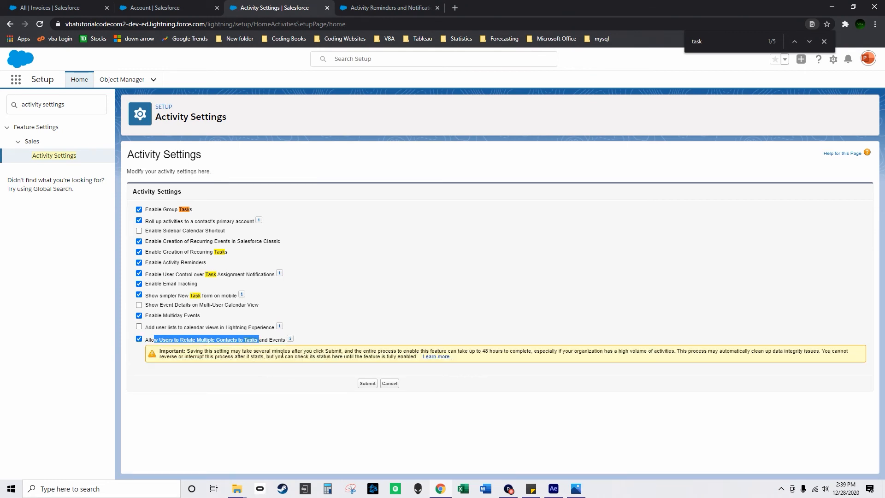
pyautogui.click(368, 383)
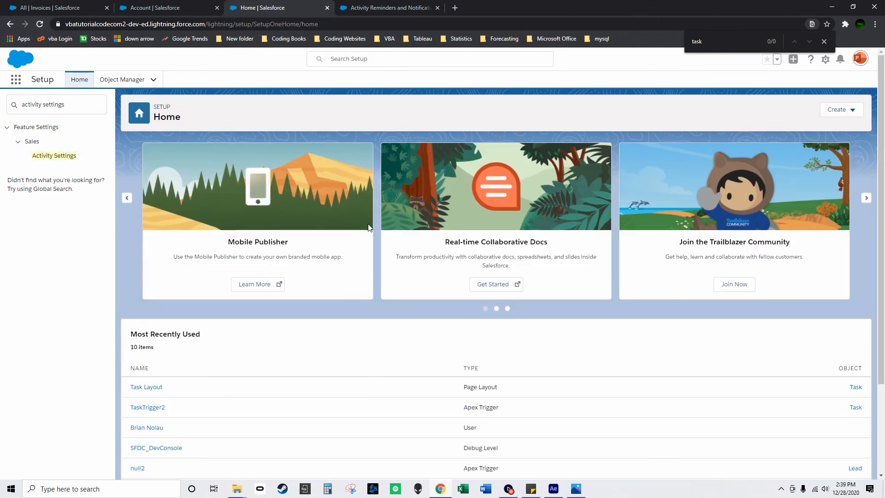
# Return to the Service app and check No of Open Tasks in the All Contacts list.
pyautogui.click(154, 7)
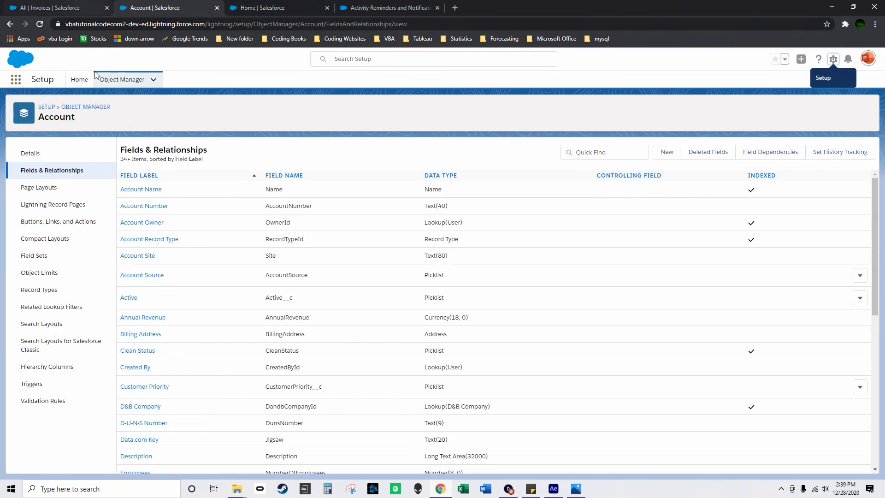
pyautogui.click(54, 8)
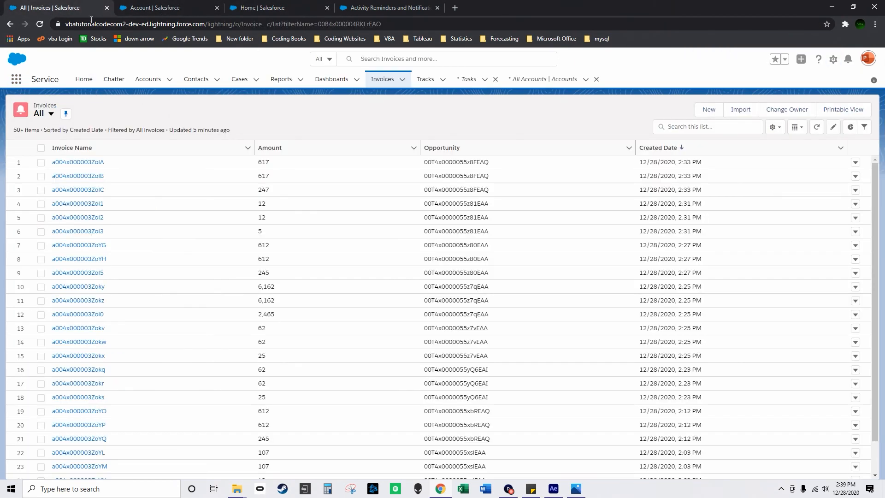
pyautogui.click(196, 79)
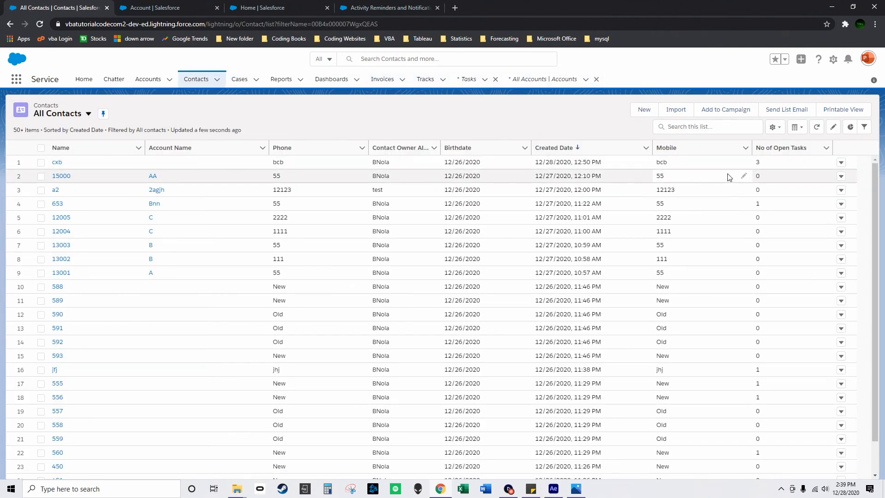
# Start a new task with the subject Call.
pyautogui.click(469, 81)
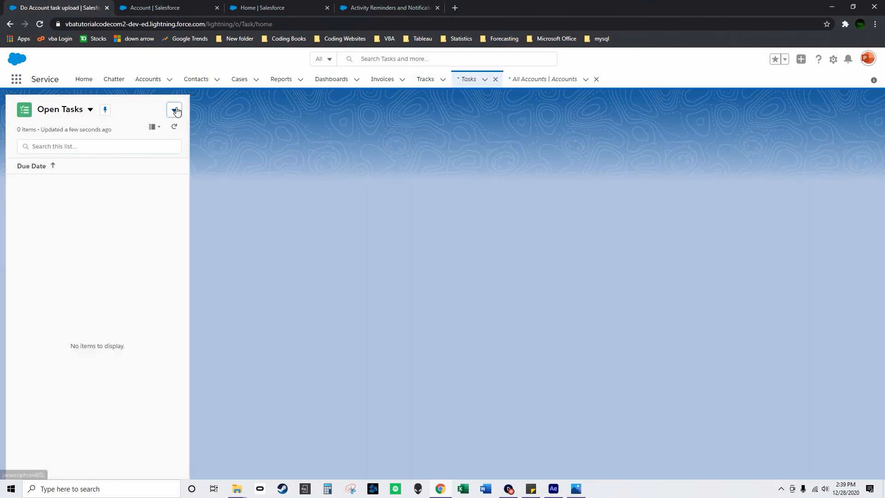
pyautogui.click(176, 111)
pyautogui.click(168, 126)
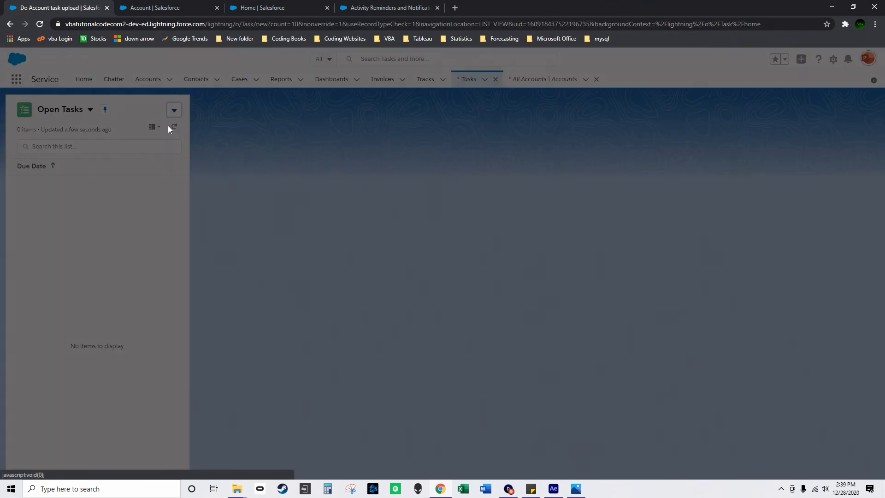
pyautogui.click(326, 204)
pyautogui.click(298, 222)
# Relate the new task to the contacts cxb and a2.
pyautogui.click(523, 192)
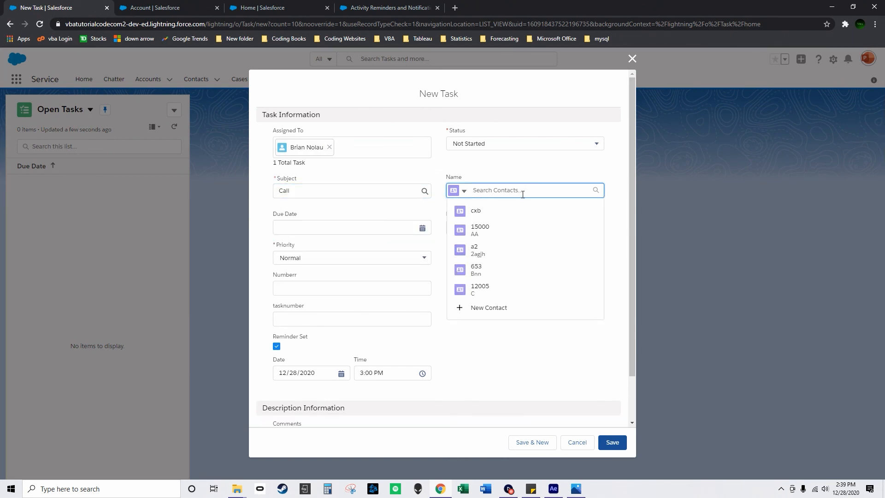
pyautogui.click(501, 210)
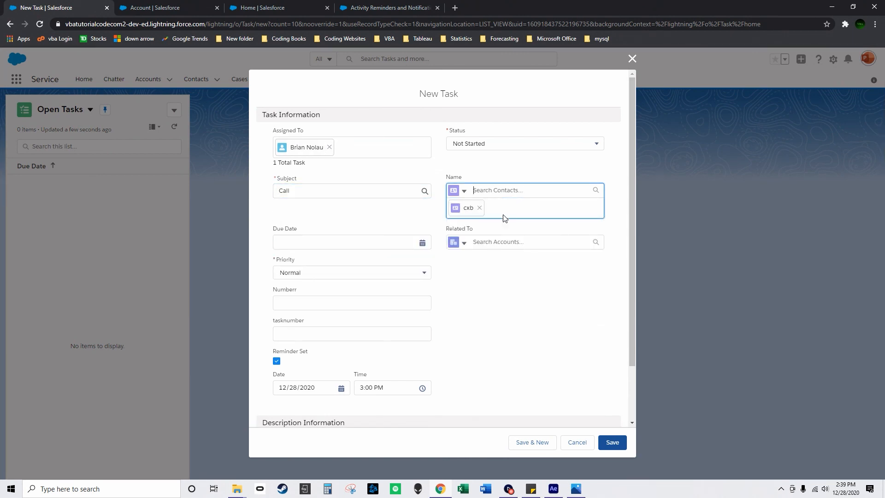
pyautogui.click(463, 191)
pyautogui.click(514, 192)
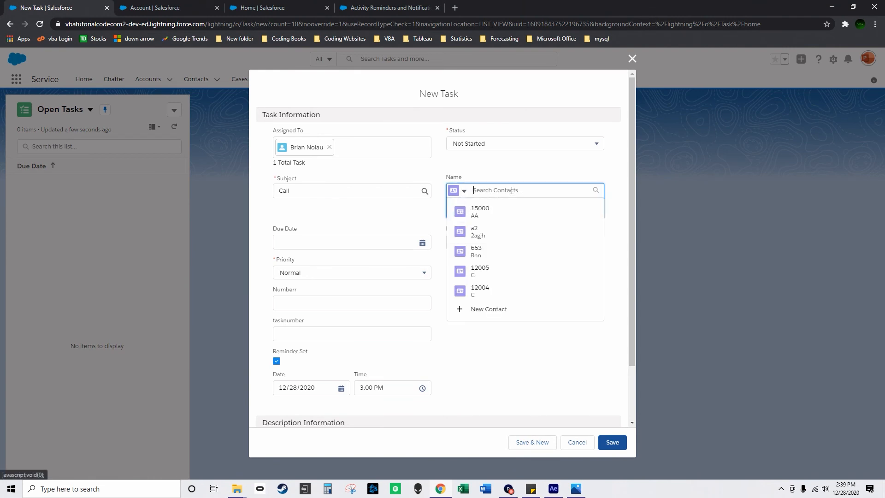
pyautogui.click(502, 228)
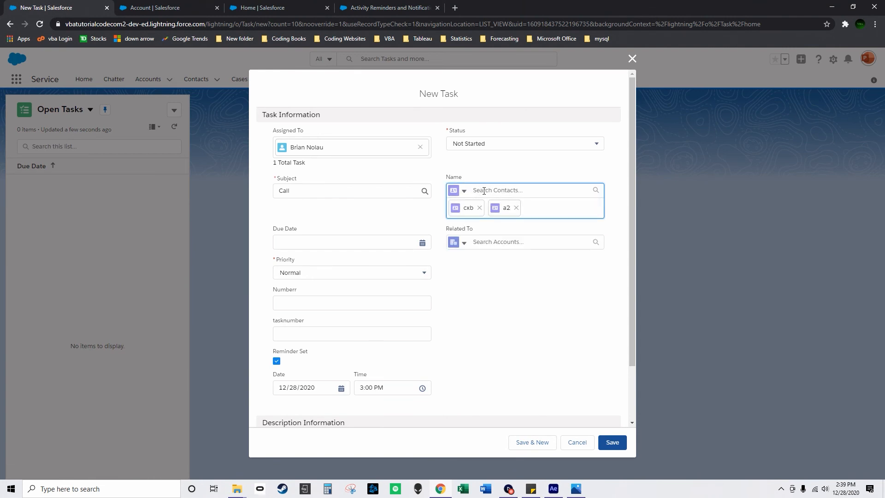
# Add the contact 15000 to the new task and relate the task to the account aacc.
pyautogui.click(499, 191)
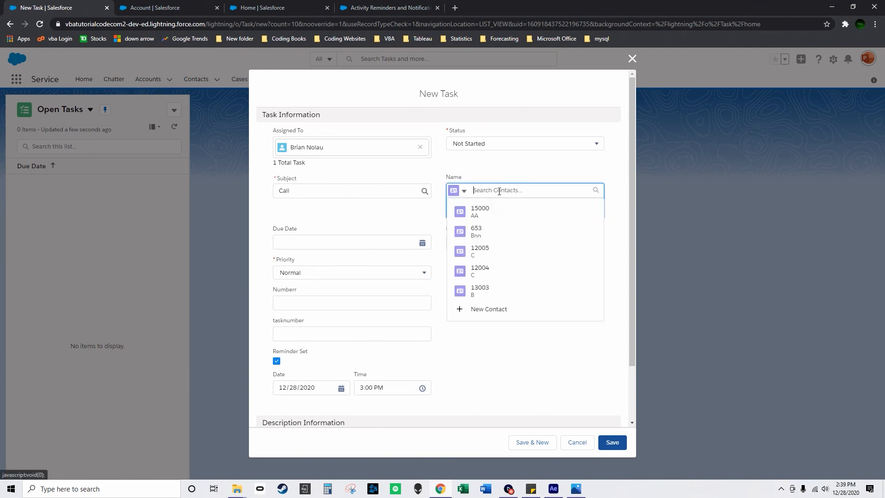
pyautogui.click(494, 213)
pyautogui.click(527, 245)
pyautogui.click(502, 255)
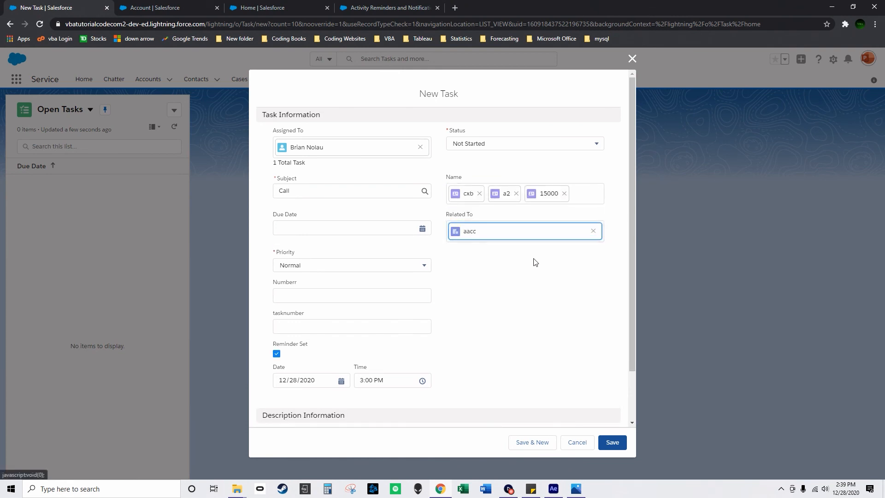
# Set the task's Numberr to 12323, save the task and dismiss the confirmation message.
pyautogui.click(345, 296)
pyautogui.write('12323')
pyautogui.click(612, 442)
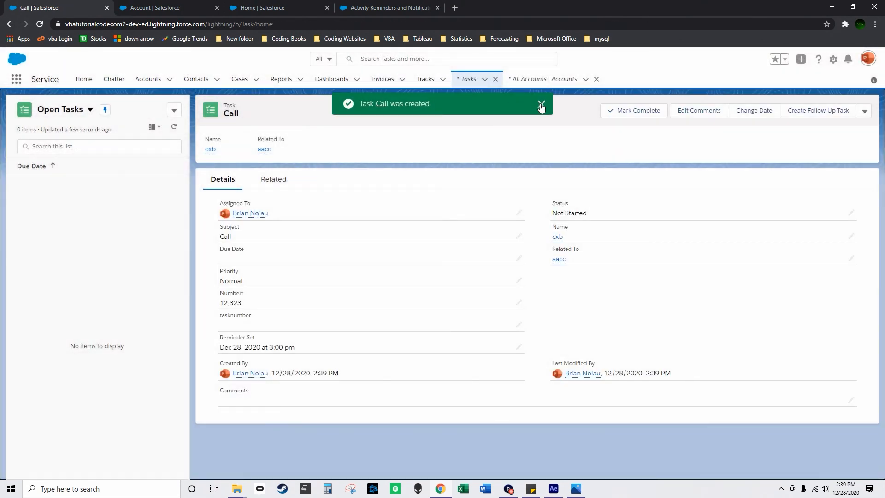
pyautogui.click(541, 105)
# Review the activities of contacts 15000 and cxb from the All Contacts list for the shared Call task.
pyautogui.click(201, 80)
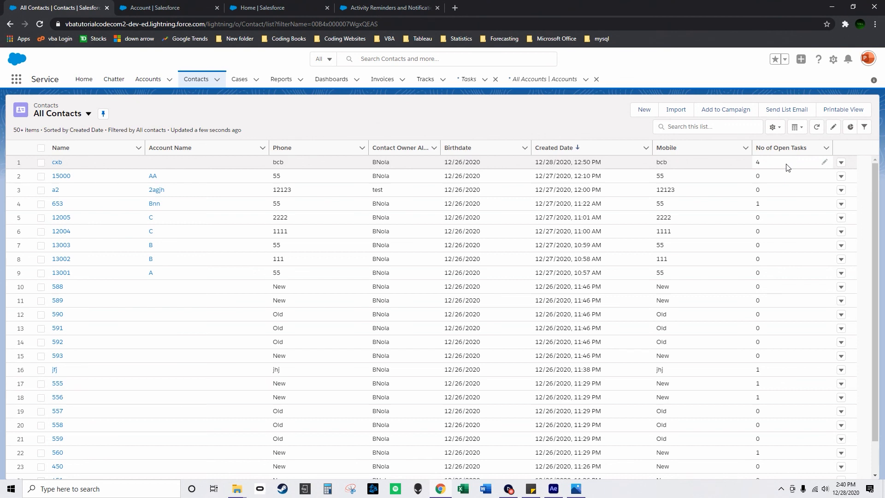
pyautogui.click(63, 176)
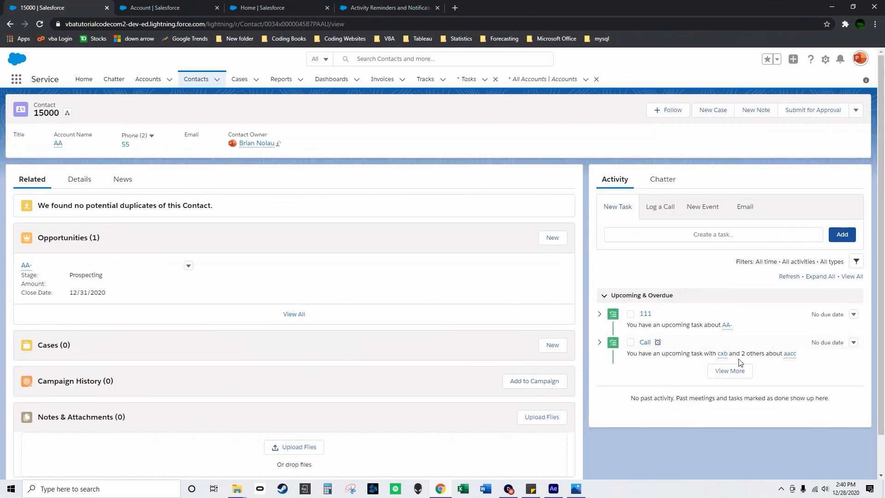
pyautogui.click(10, 24)
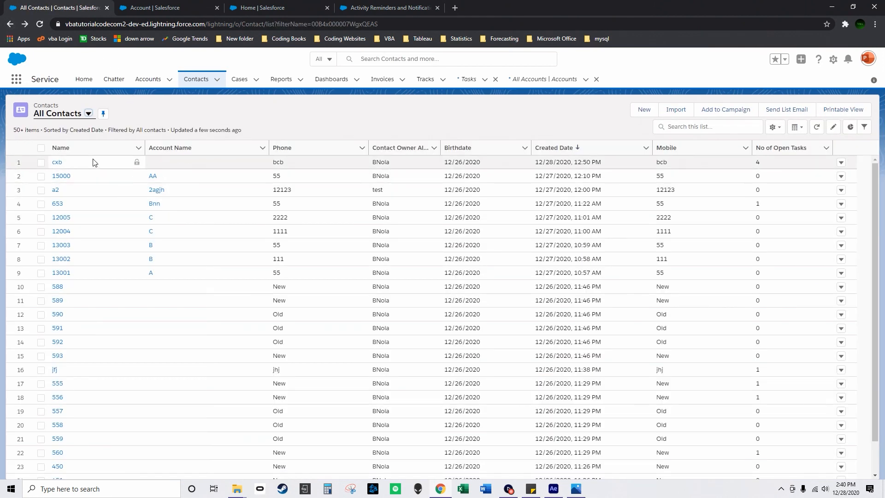
pyautogui.click(57, 164)
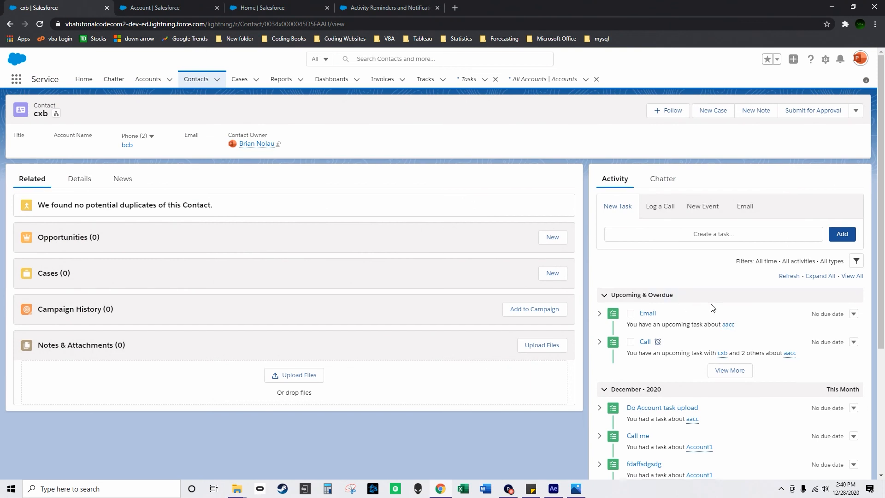
pyautogui.scroll(-1, 719, 308)
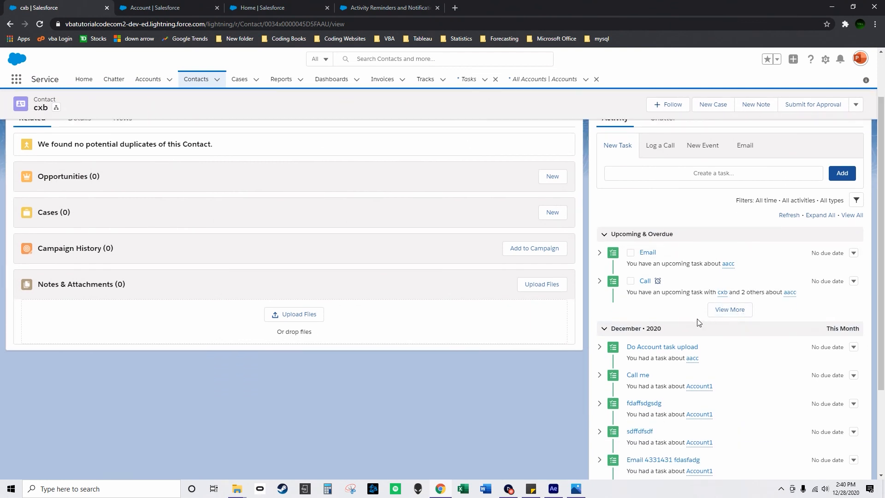
pyautogui.scroll(1, 654, 304)
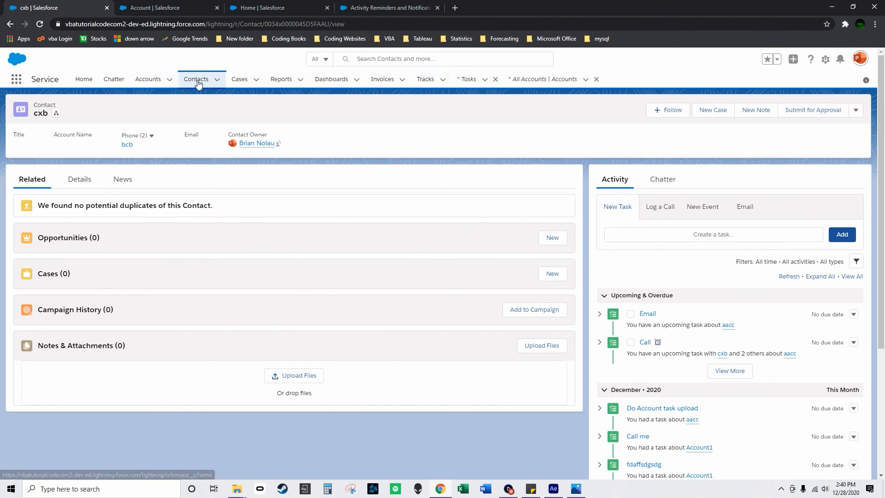
pyautogui.click(10, 25)
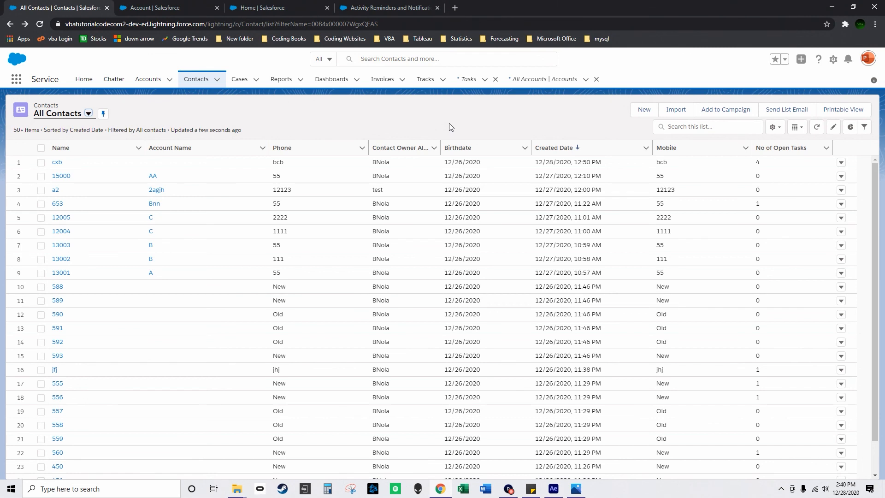
# Find Salesforce Notifications in Setup and examine the in-app and push notification settings.
pyautogui.click(833, 59)
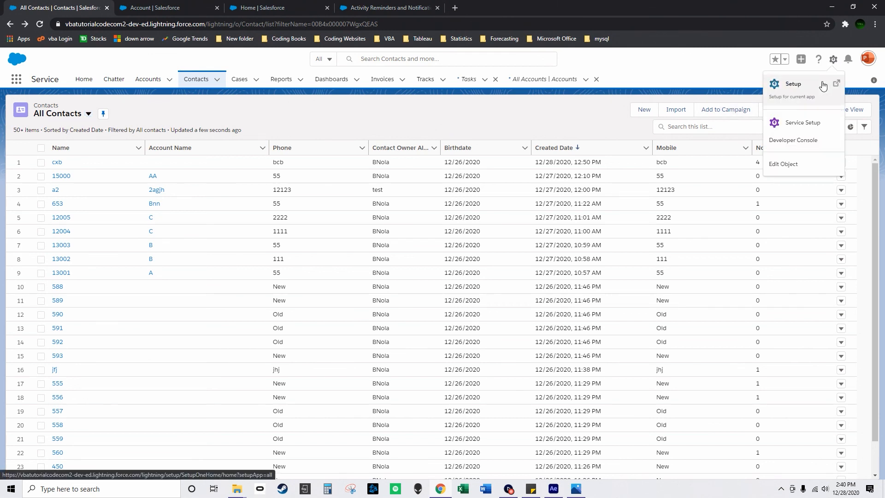
pyautogui.click(811, 95)
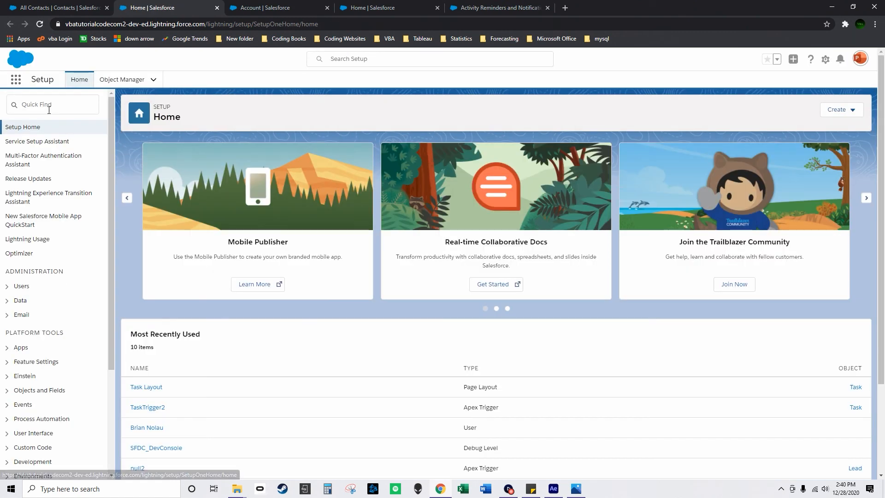
pyautogui.click(37, 100)
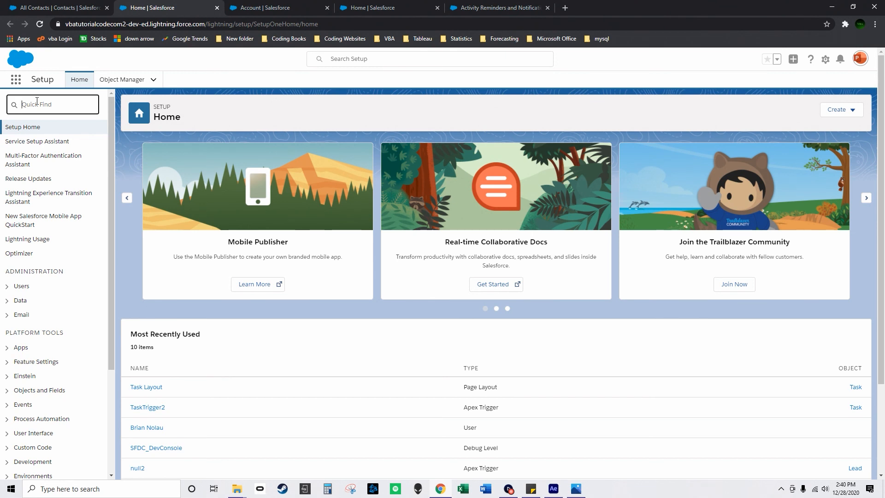
pyautogui.write('salesforce notificatio')
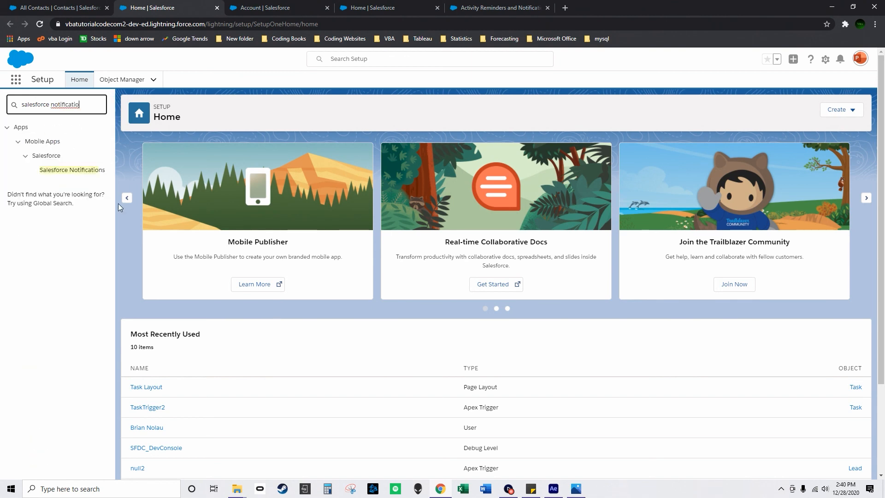
pyautogui.click(81, 171)
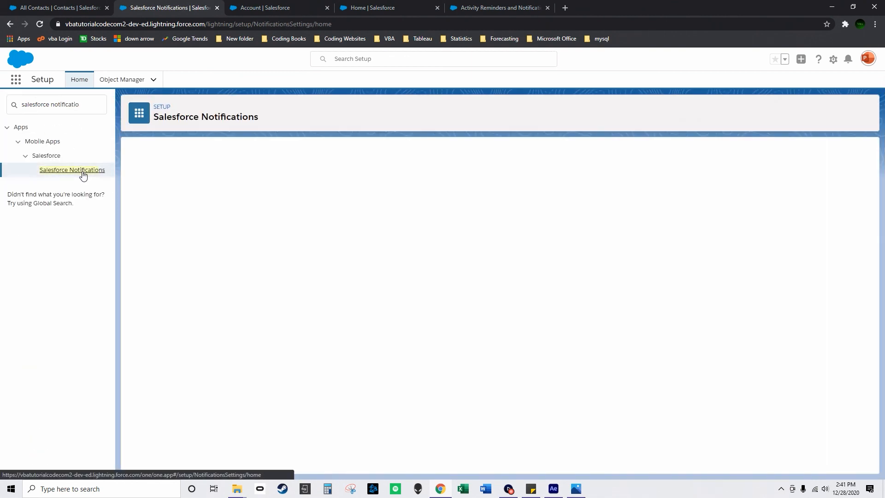
pyautogui.moveTo(214, 210)
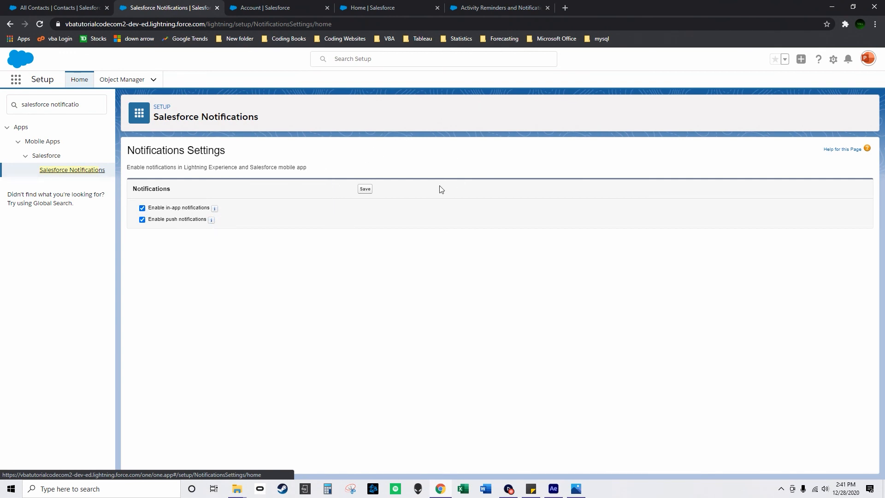
# Check the notifications list and return from Setup to the Service app.
pyautogui.click(848, 59)
pyautogui.click(866, 82)
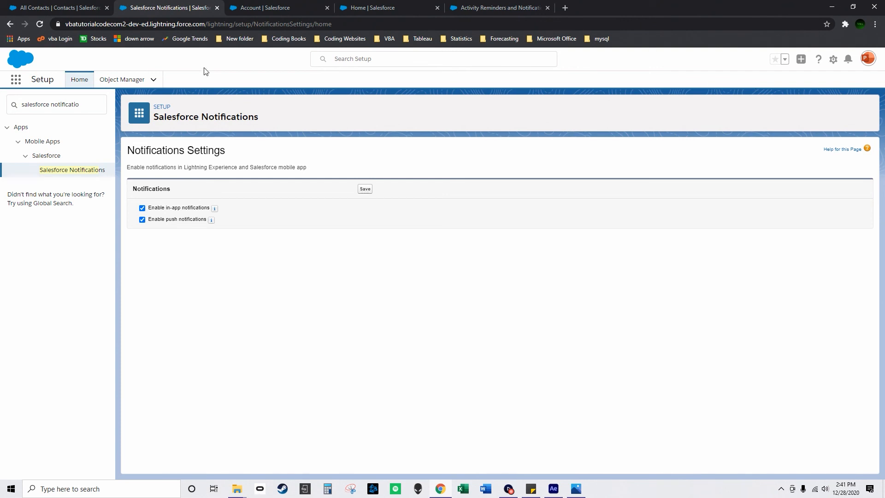
pyautogui.click(16, 81)
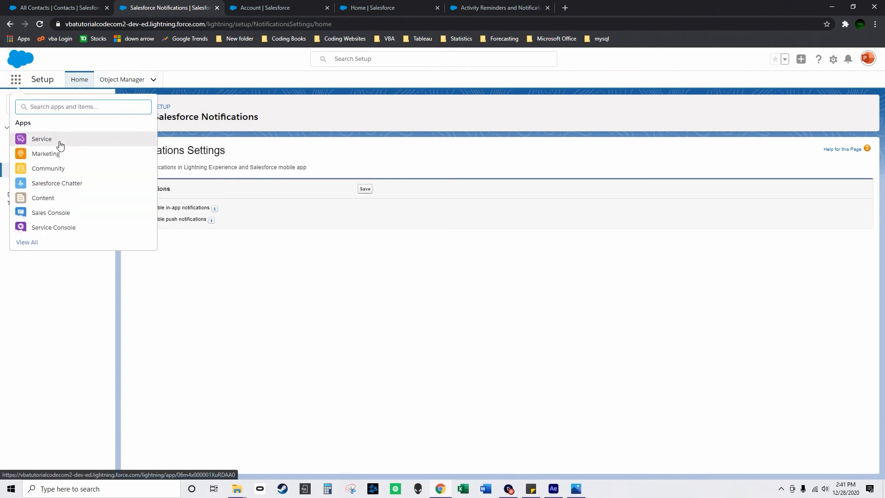
pyautogui.click(58, 140)
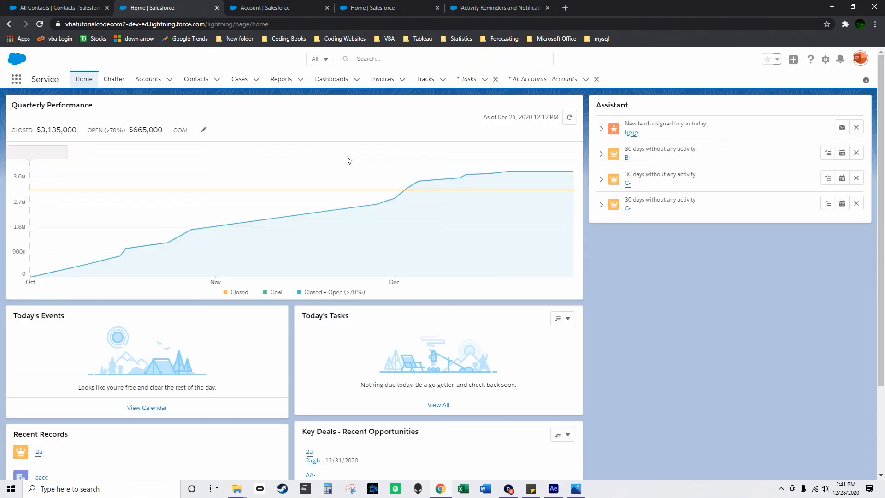